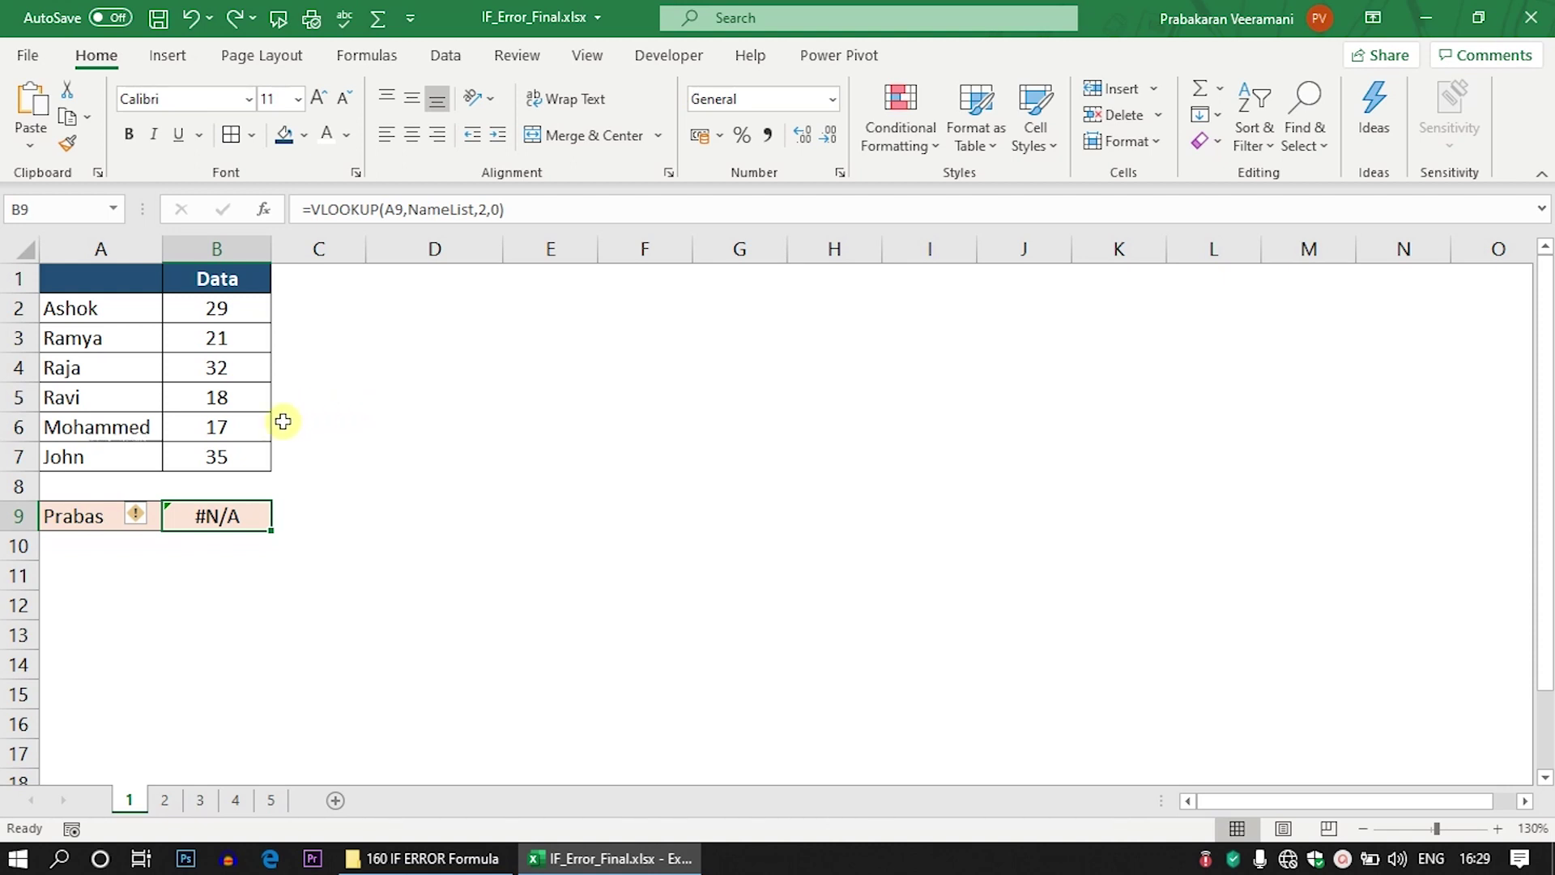
Inspect Prabas in A9, the #N/A VLOOKUP in B9, and the NameList range A2:B7
{"action": "left_click", "coordinate": [109, 520]}
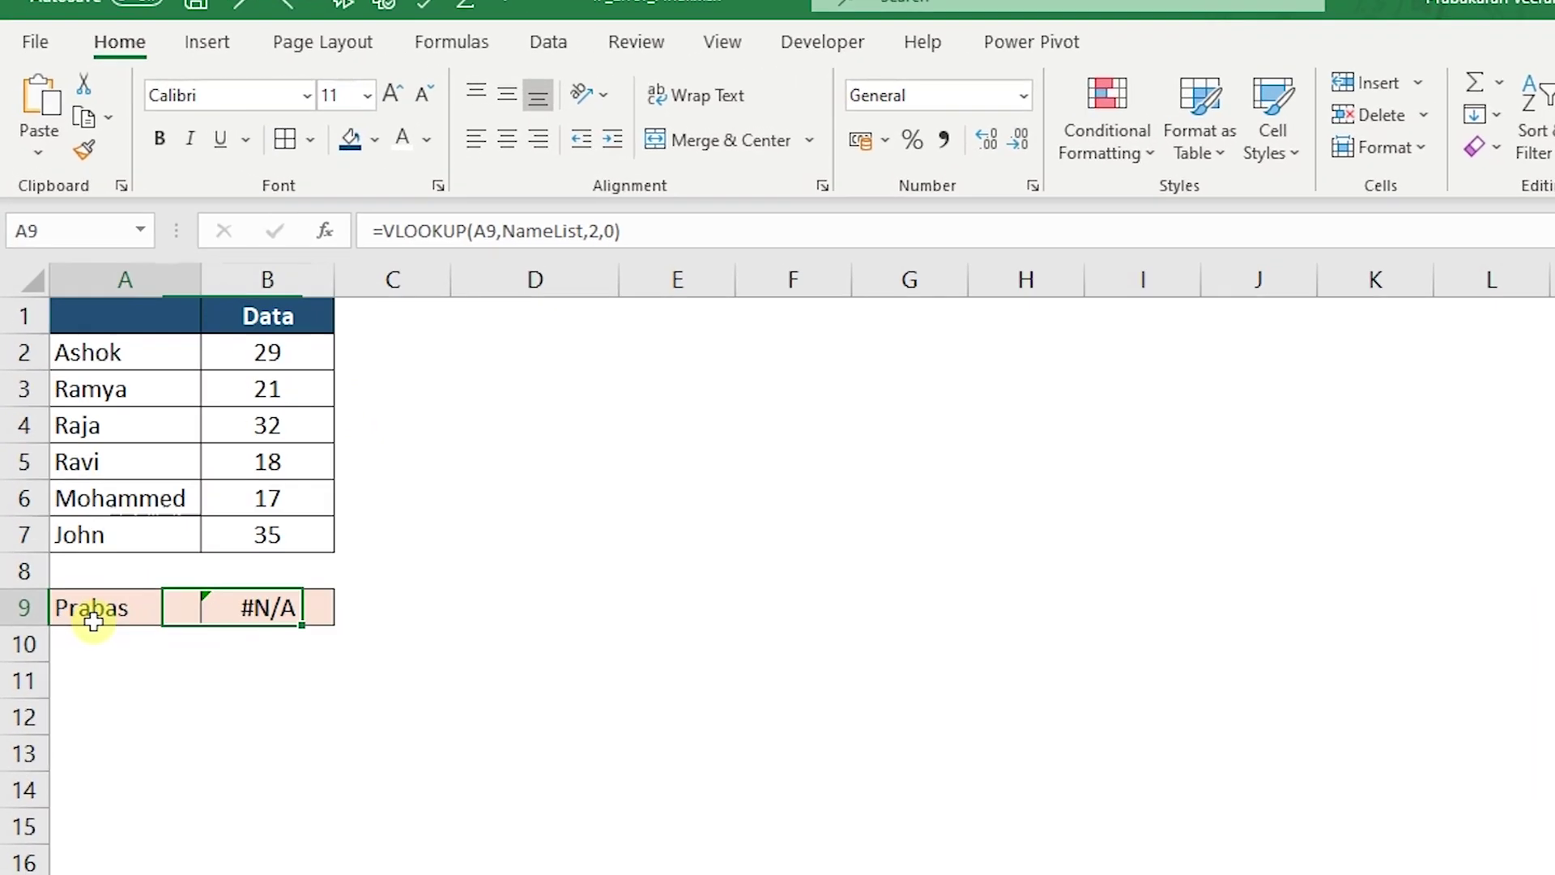
{"action": "left_click", "coordinate": [251, 689]}
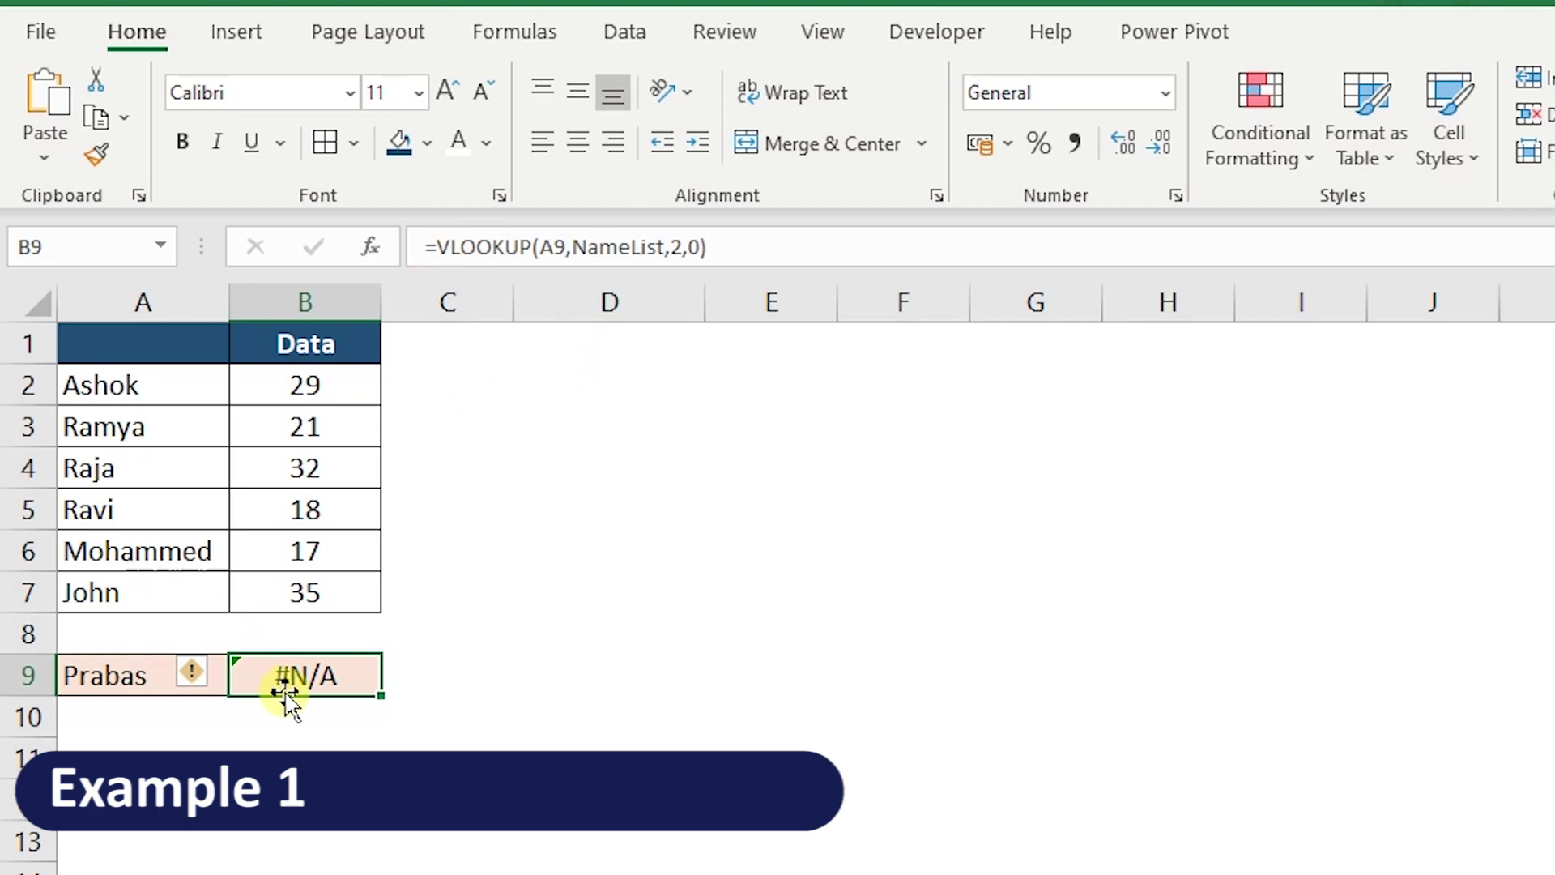
{"action": "left_click_drag", "start_coordinate": [129, 389], "coordinate": [306, 580]}
{"action": "left_click", "coordinate": [146, 681]}
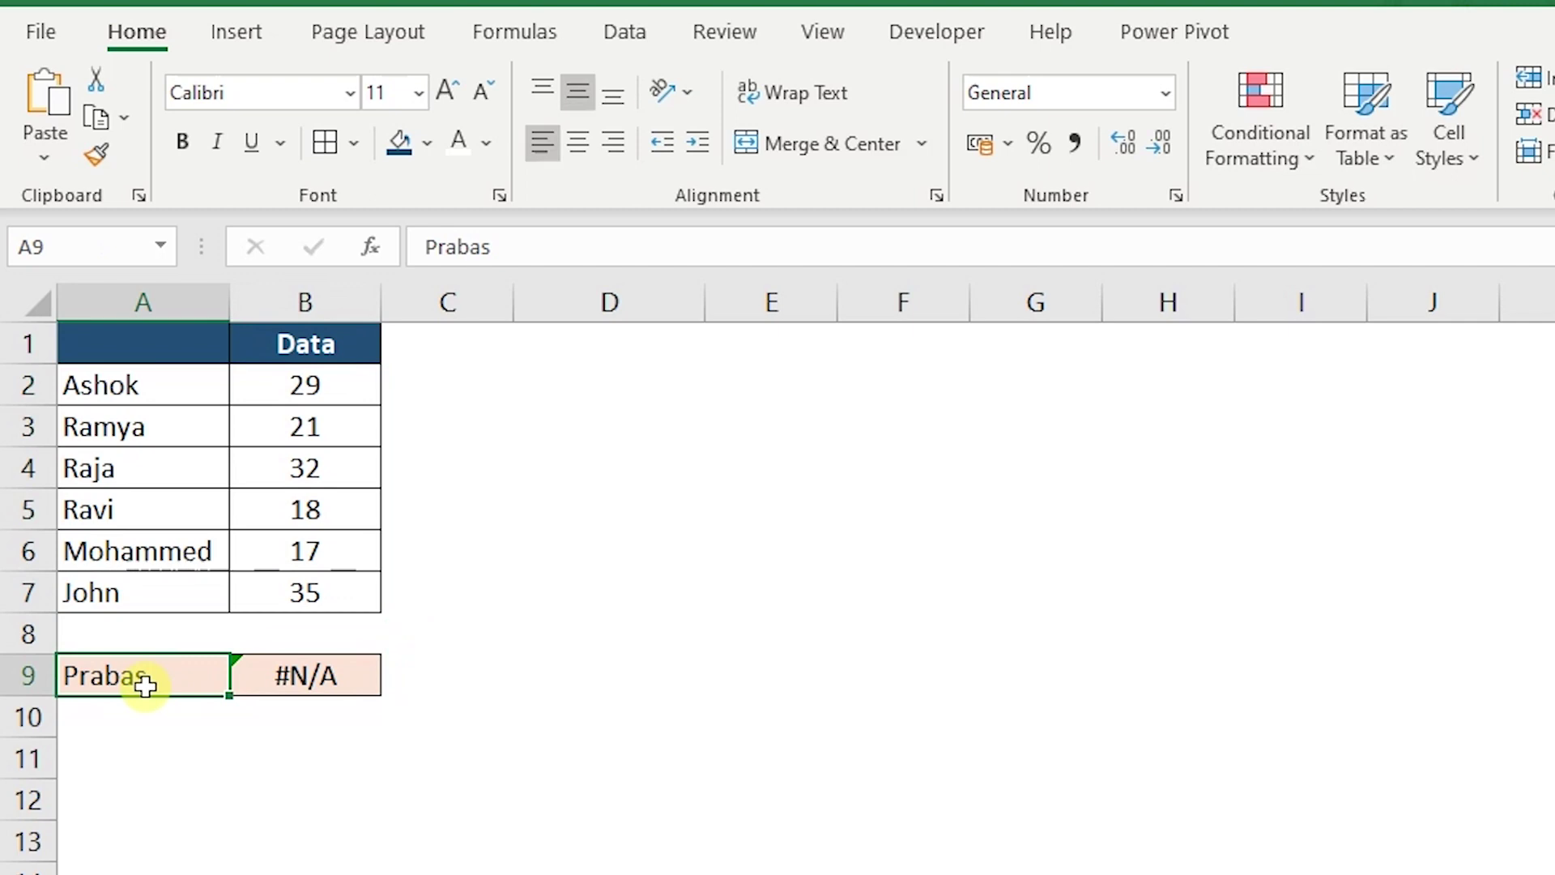
{"action": "left_click", "coordinate": [271, 681]}
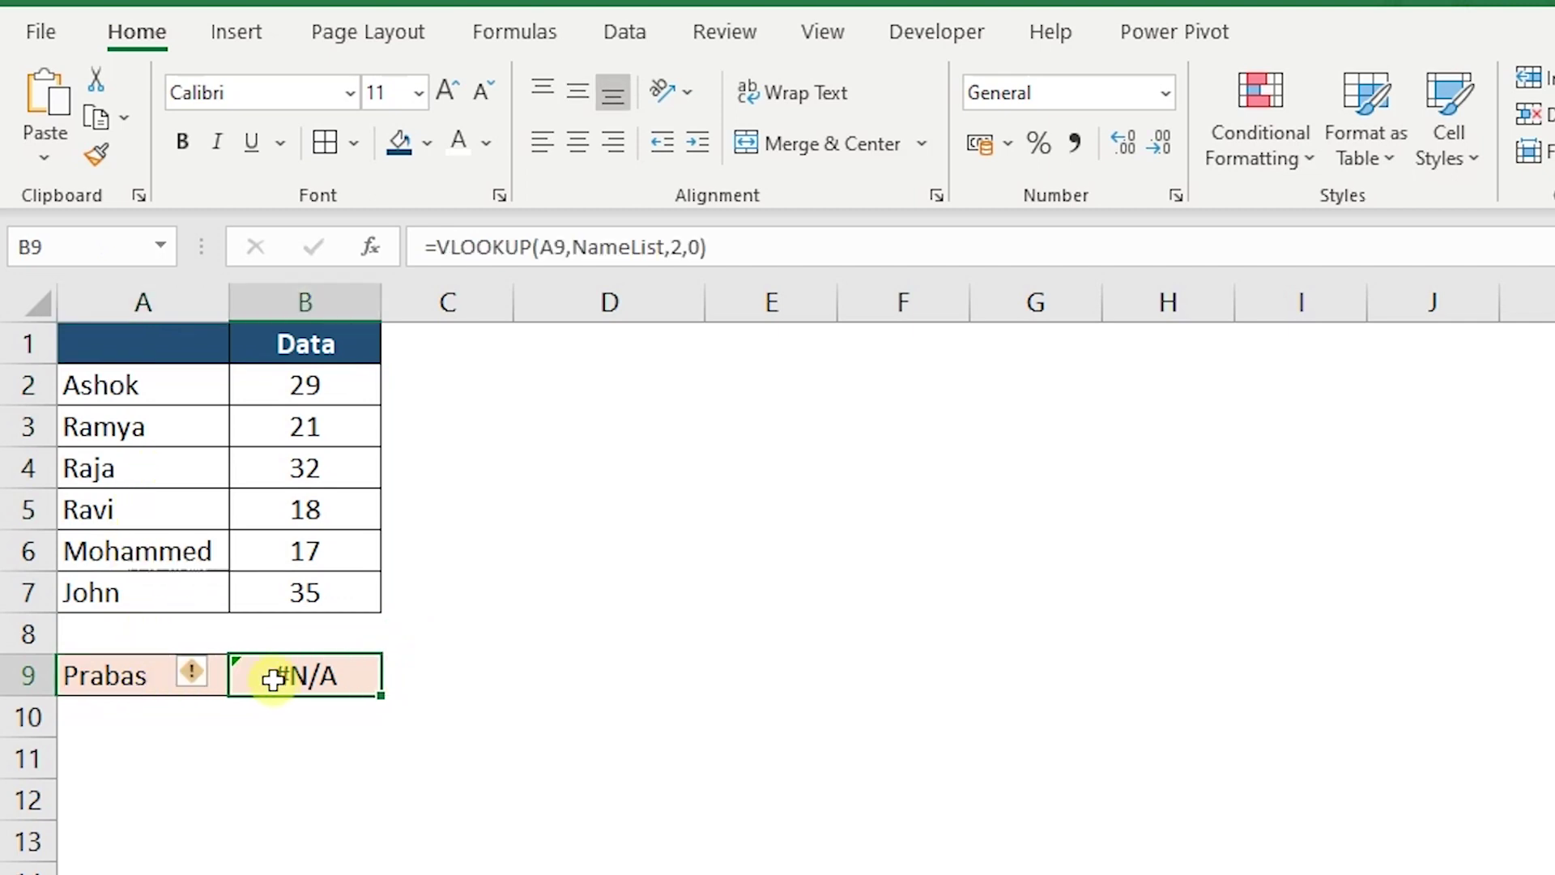
Open B9's VLOOKUP(A9,NameList,2,0) formula for editing, with the caret after the equals sign
{"action": "double_click", "coordinate": [273, 680]}
{"action": "left_click_drag", "start_coordinate": [240, 676], "coordinate": [597, 650]}
{"action": "left_click", "coordinate": [597, 676]}
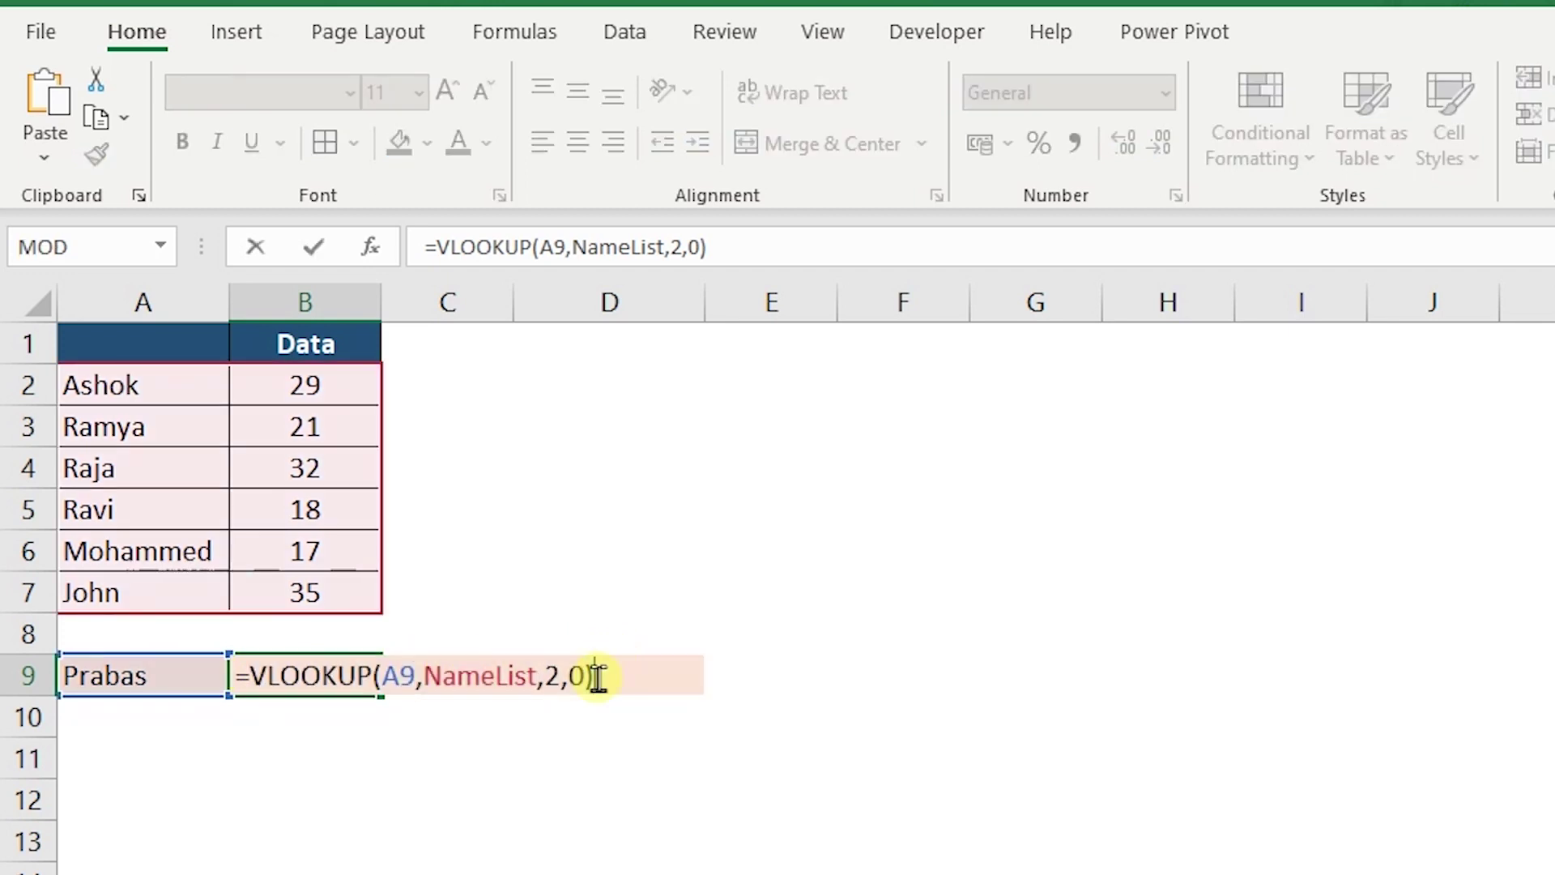
{"action": "key", "text": "ctrl+Return"}
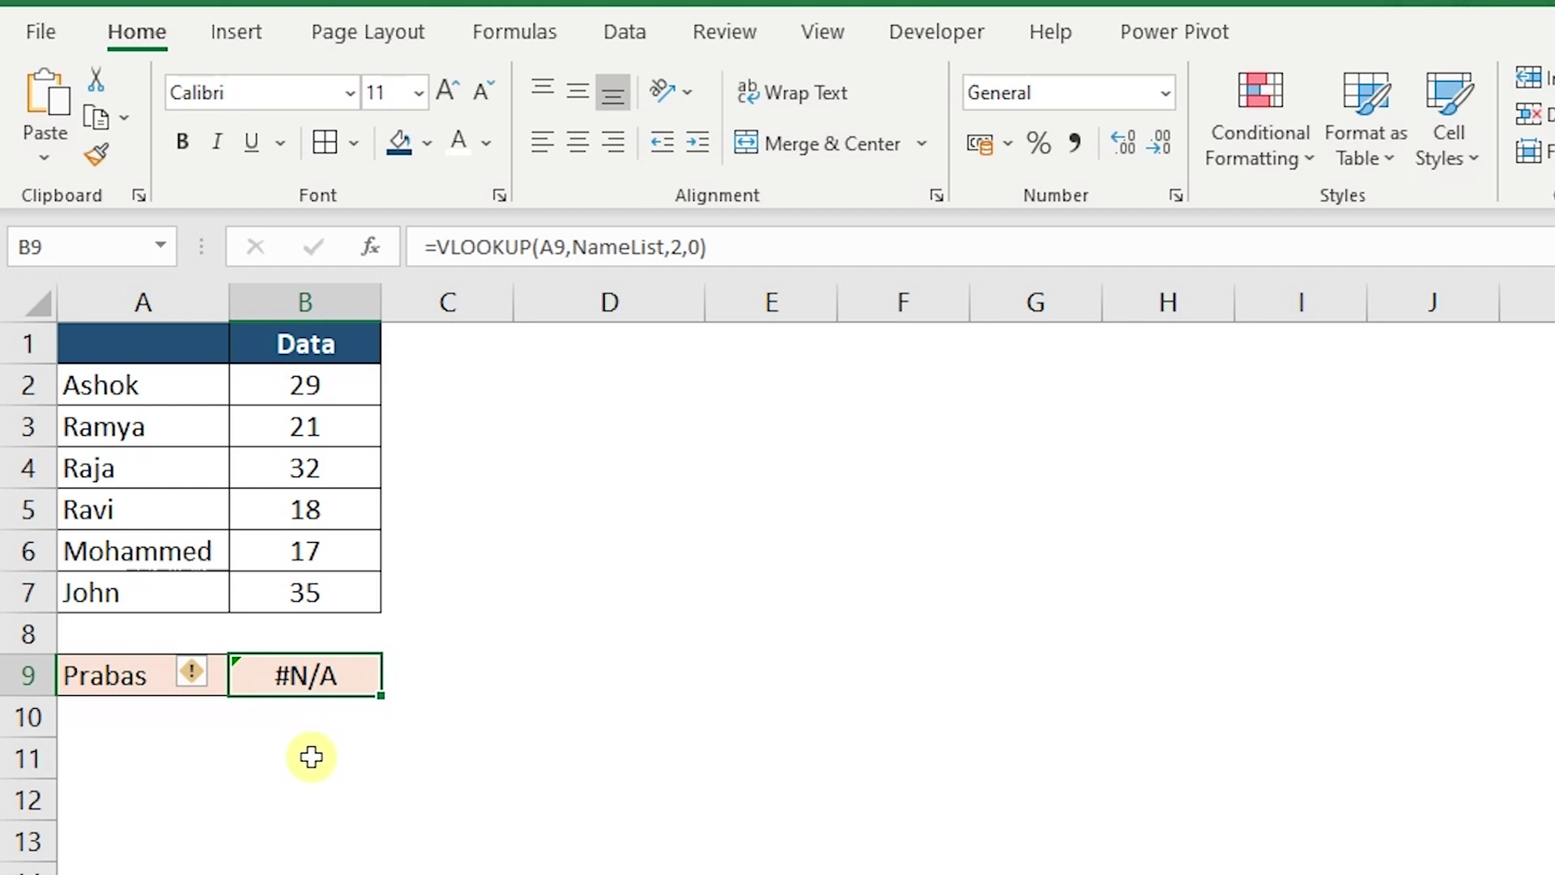
{"action": "double_click", "coordinate": [264, 676]}
{"action": "left_click_drag", "start_coordinate": [260, 675], "coordinate": [619, 681]}
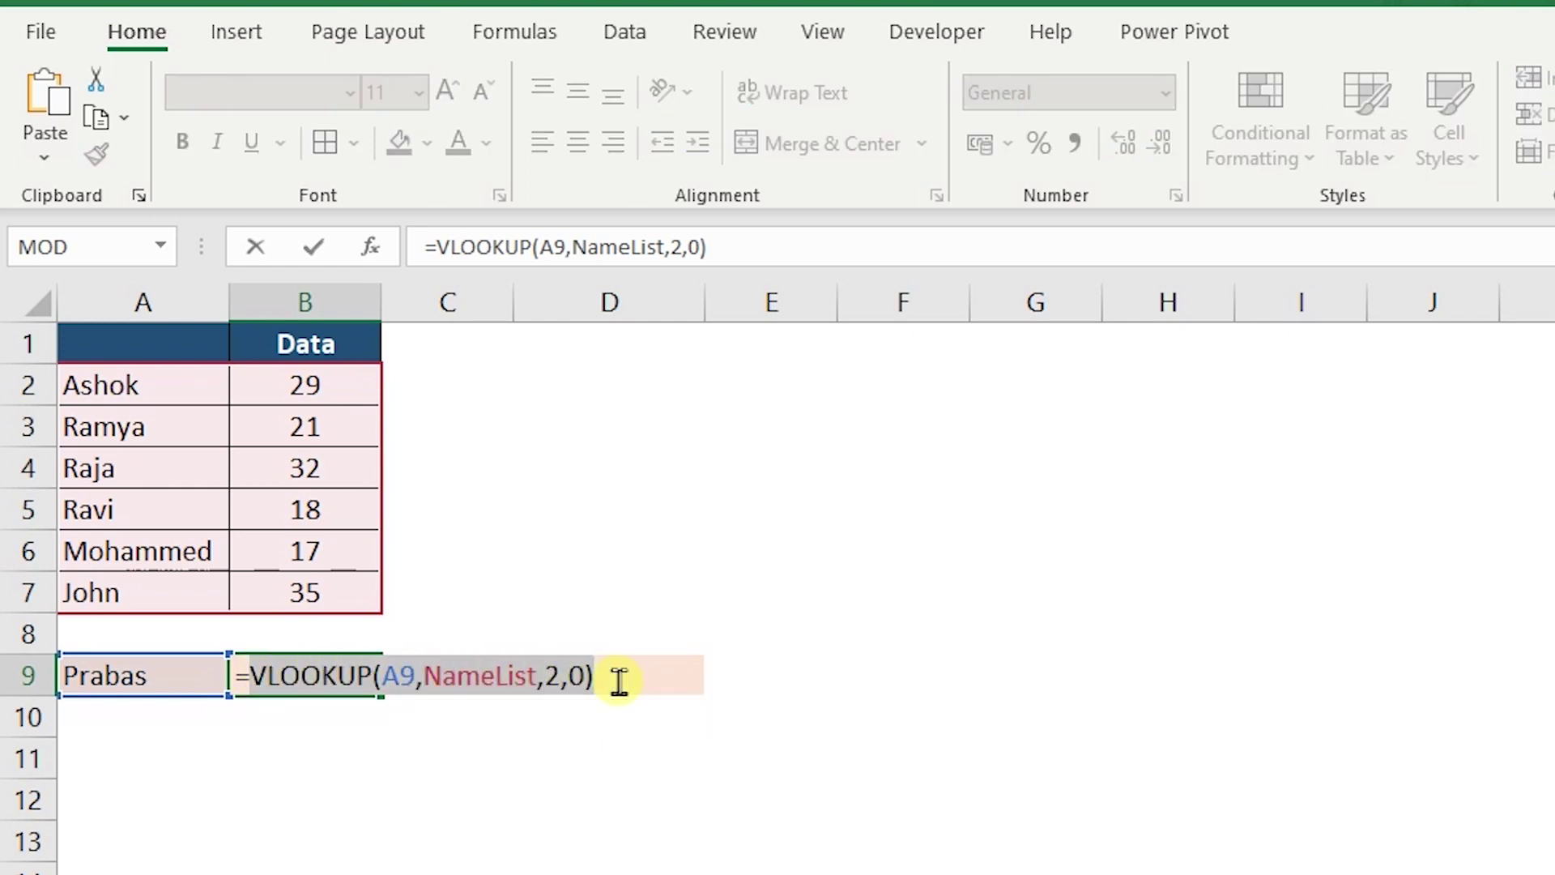
{"action": "left_click", "coordinate": [619, 681]}
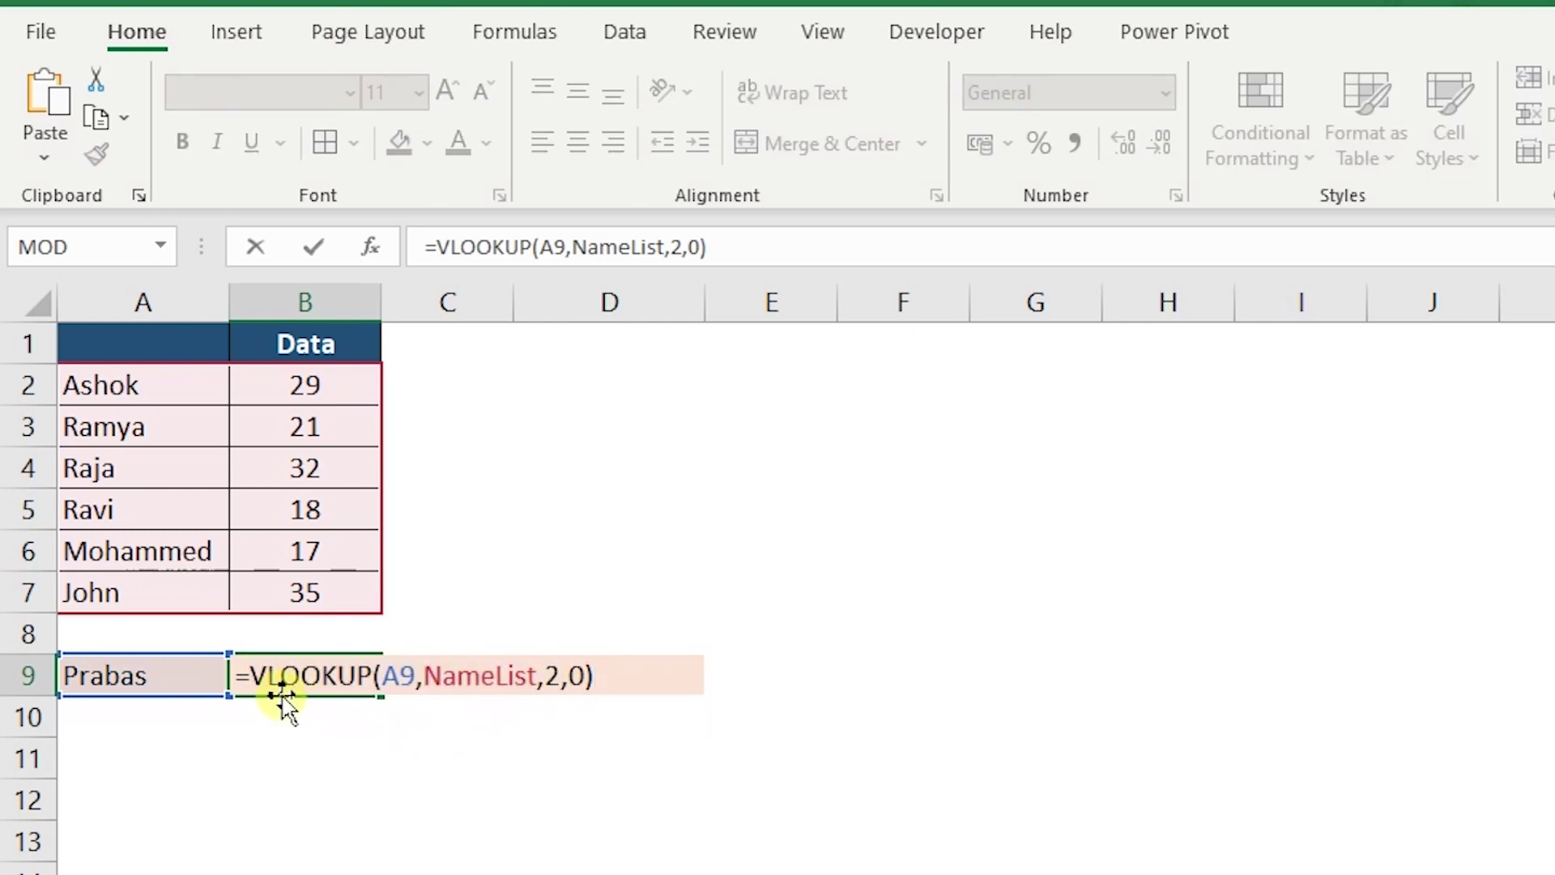
{"action": "left_click", "coordinate": [263, 676]}
Wrap B9's VLOOKUP in IFERROR with "Error" as the fallback value
{"action": "type", "text": "ifee"}
{"action": "key", "text": "BackSpace"}
{"action": "type", "text": "rr"}
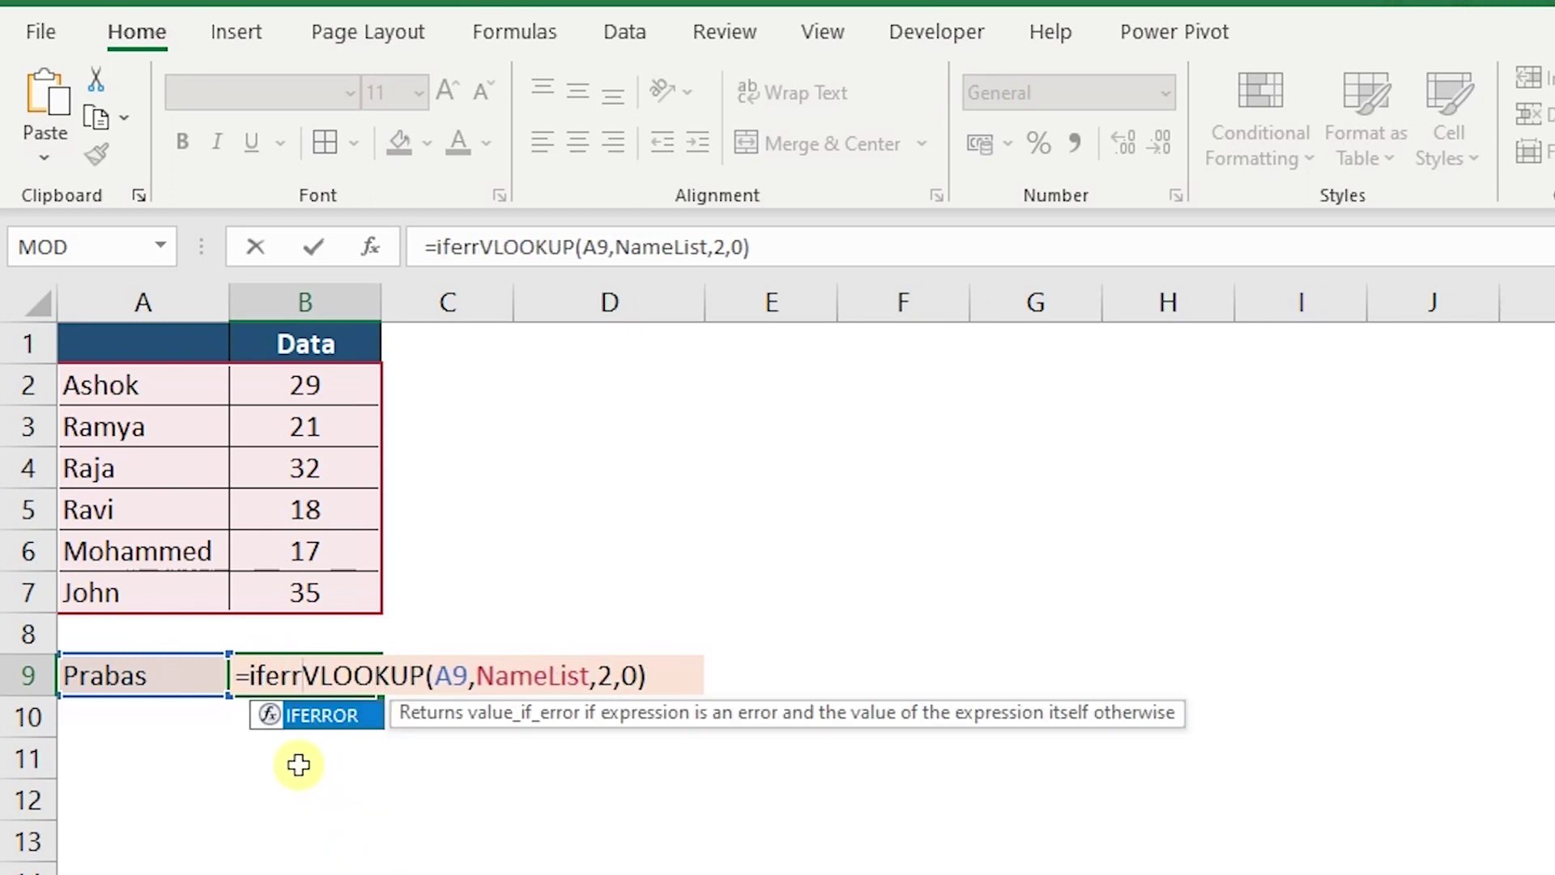
{"action": "key", "text": "Tab"}
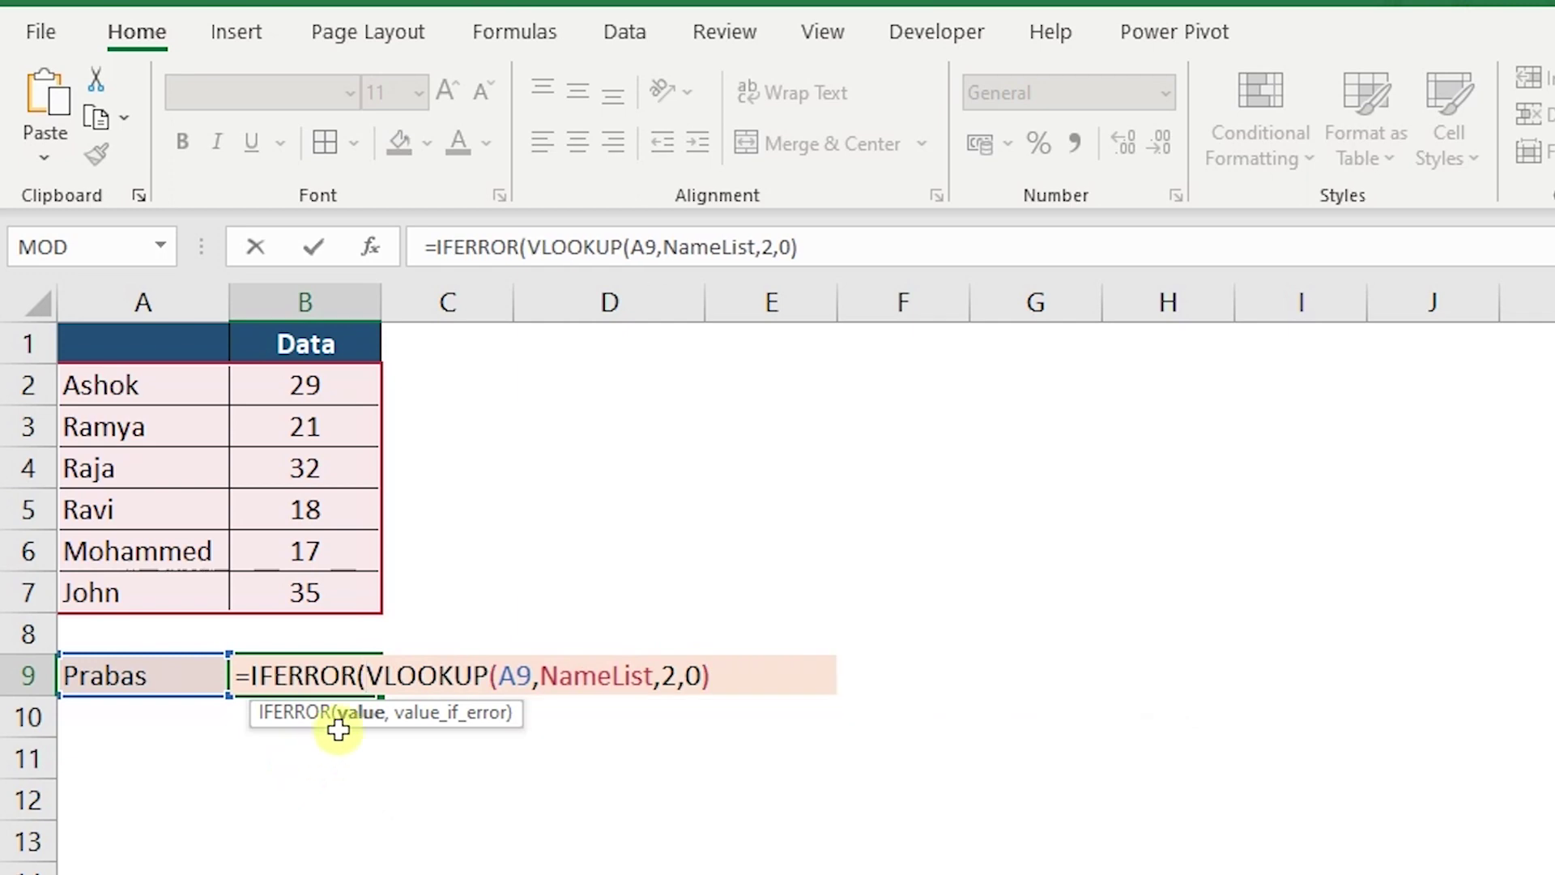
{"action": "key", "text": "shift+End"}
{"action": "mouse_move", "coordinate": [373, 677]}
{"action": "left_mouse_down"}
{"action": "mouse_move", "coordinate": [719, 676]}
{"action": "mouse_move", "coordinate": [375, 675]}
{"action": "left_mouse_up"}
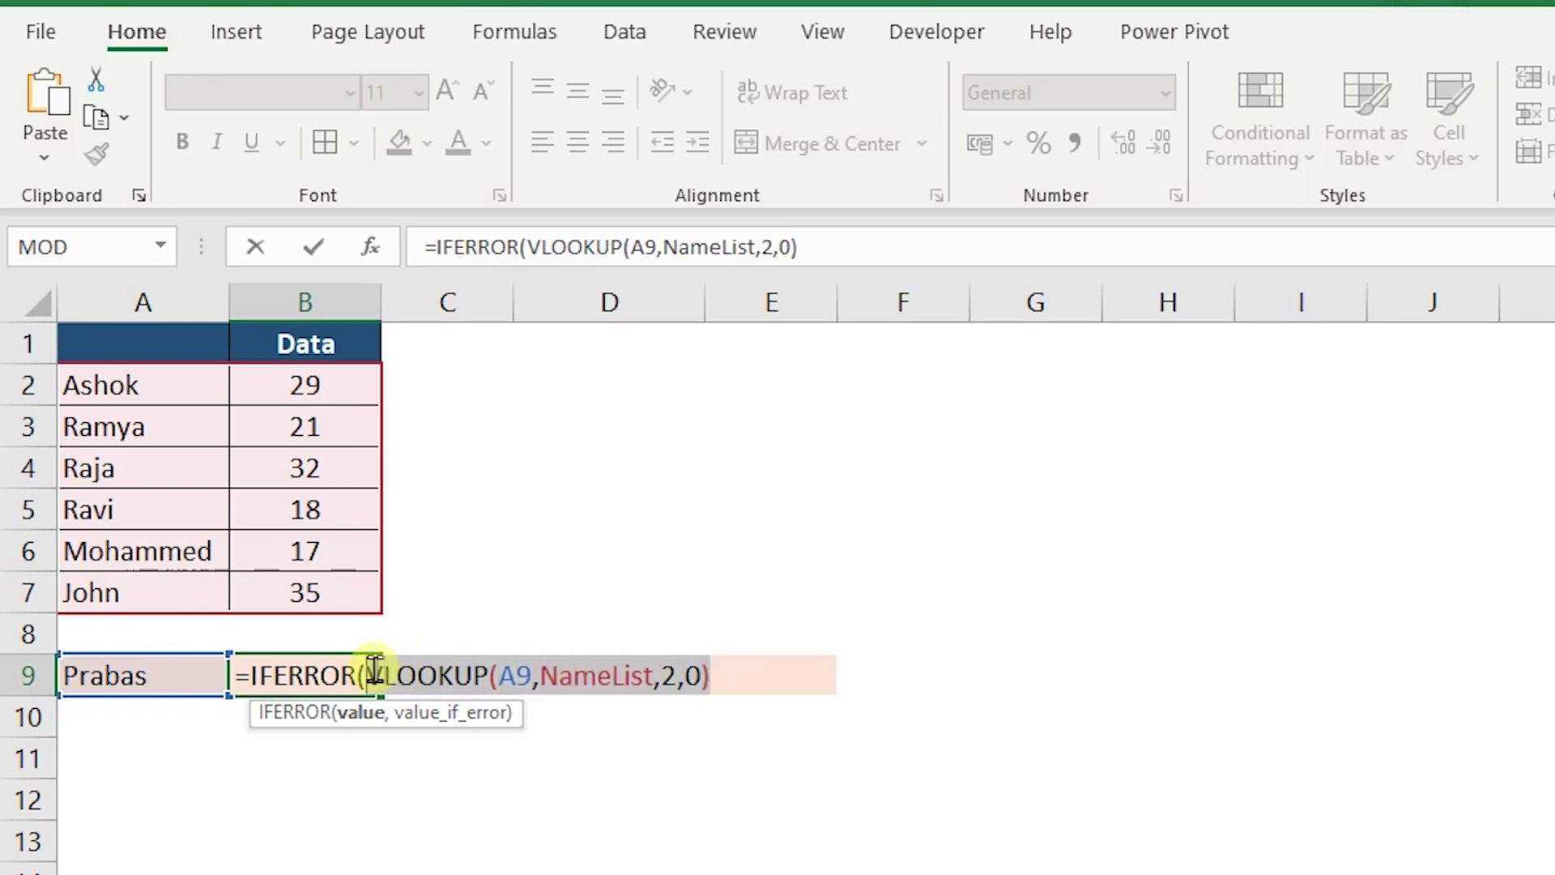
{"action": "left_click_drag", "start_coordinate": [374, 675], "coordinate": [717, 676]}
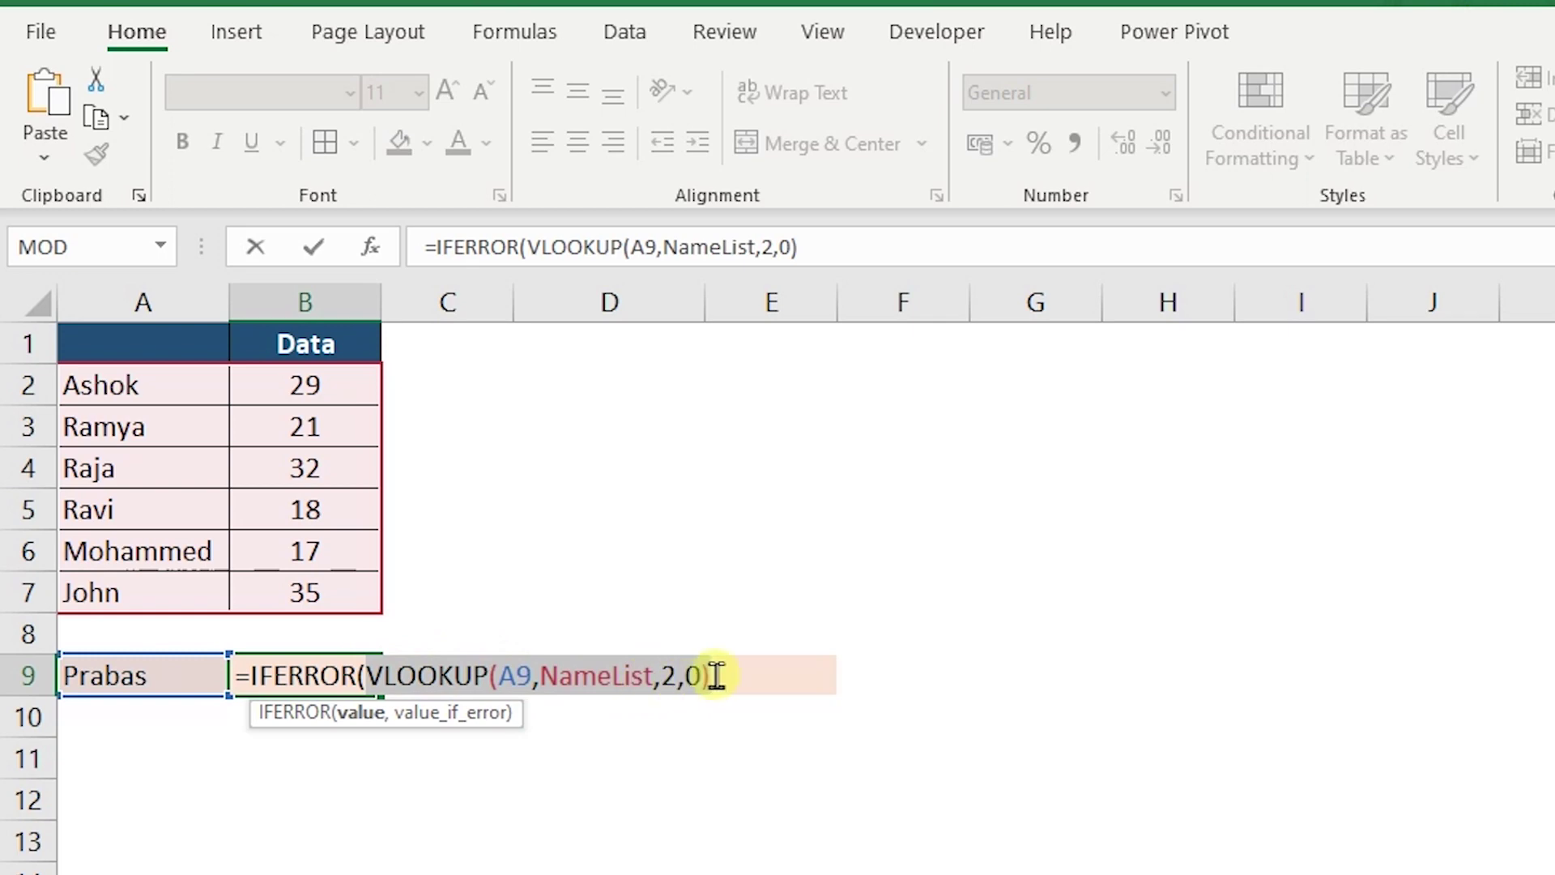
{"action": "left_click", "coordinate": [716, 676]}
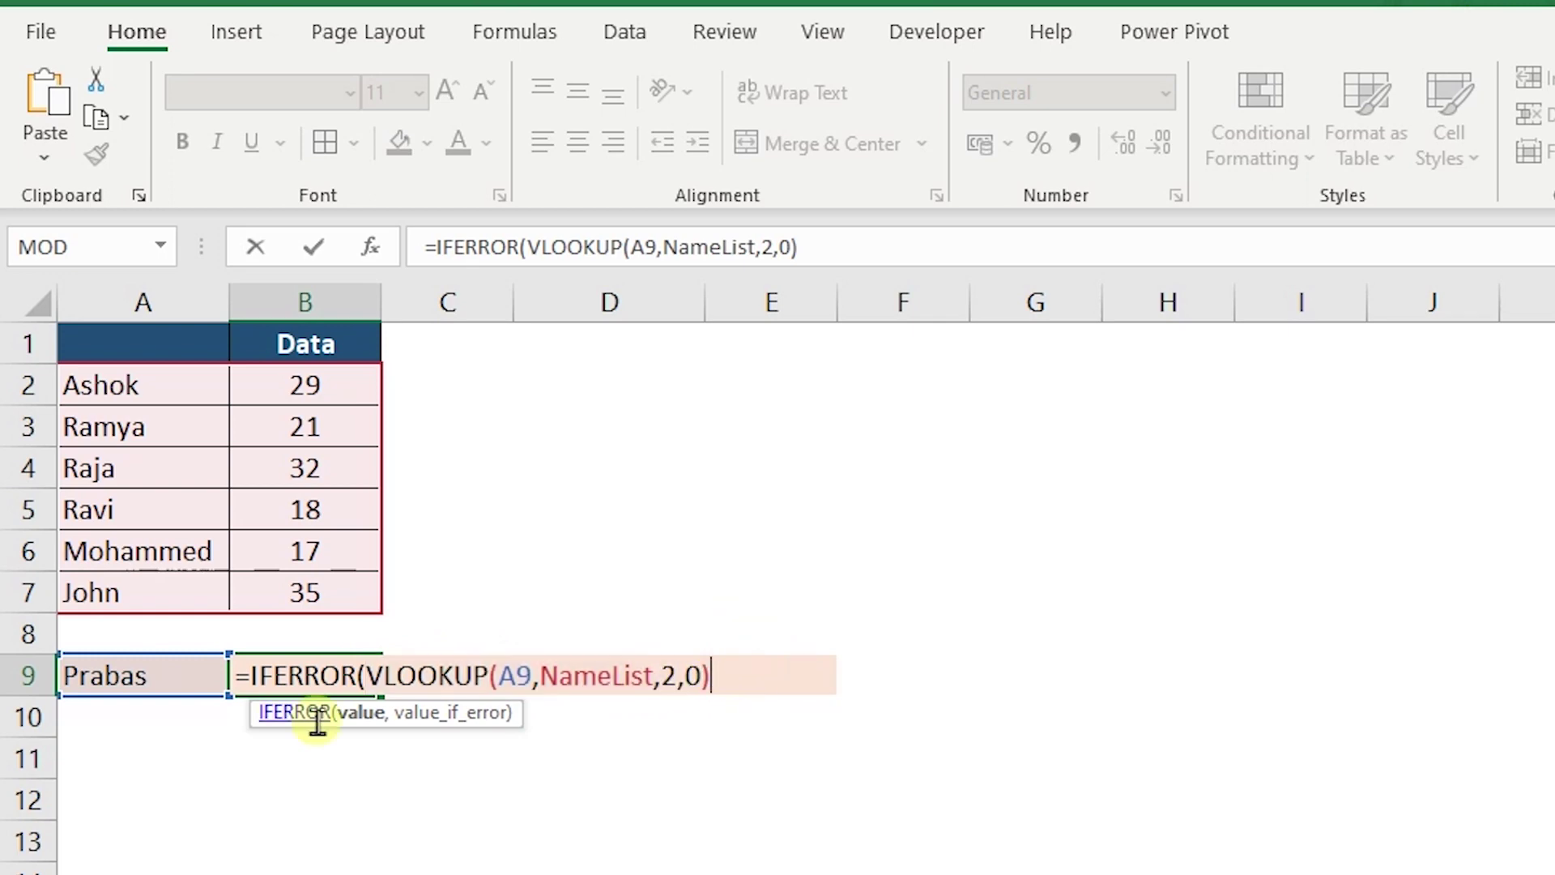
{"action": "type", "text": ","}
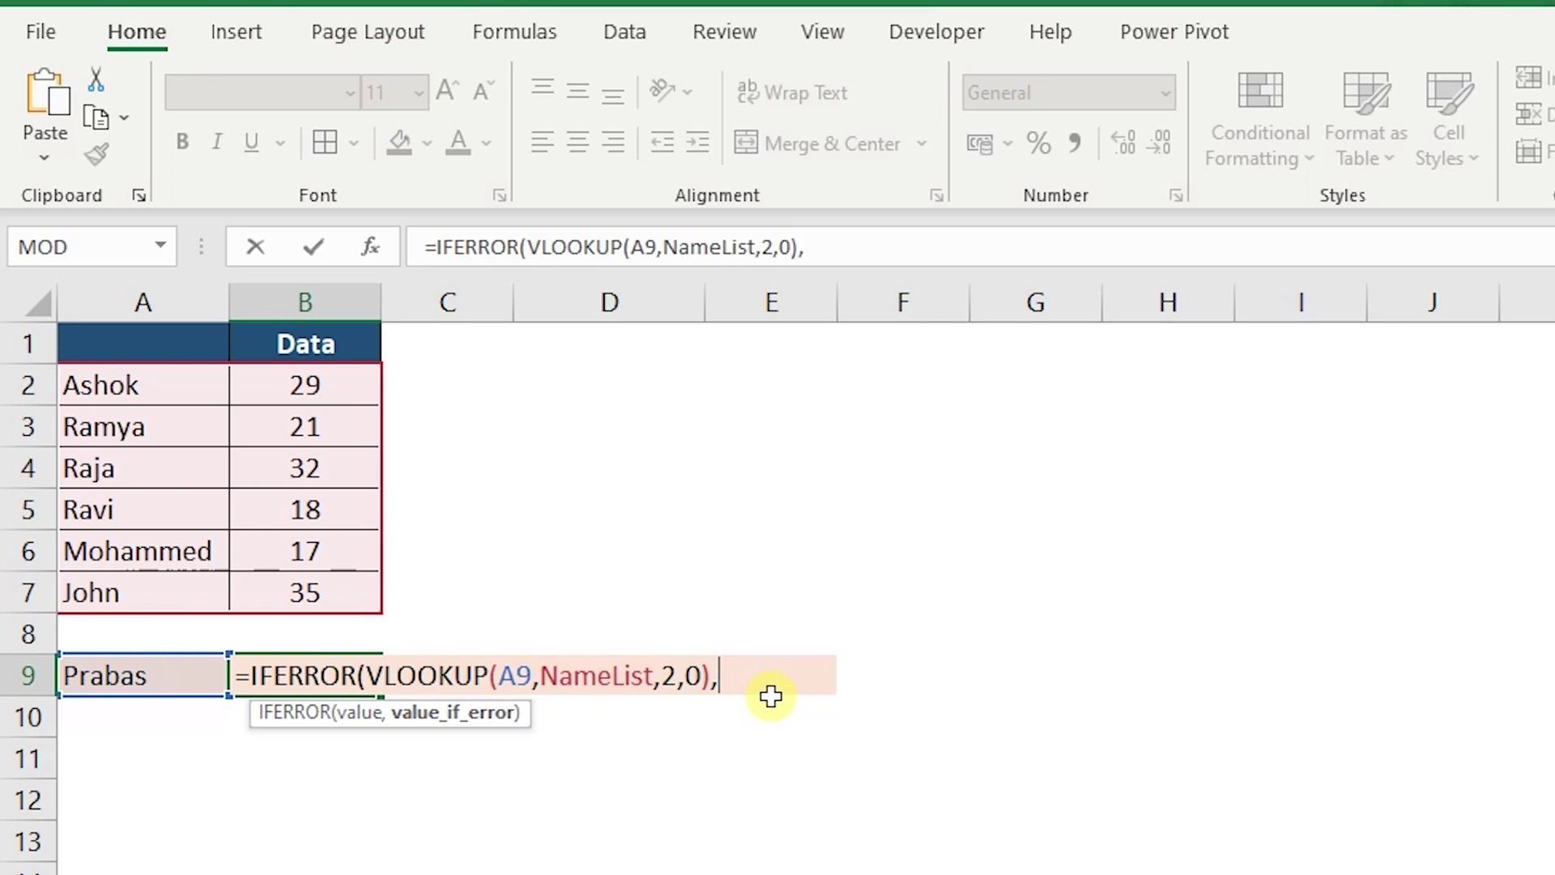
{"action": "type", "text": "\"\"\""}
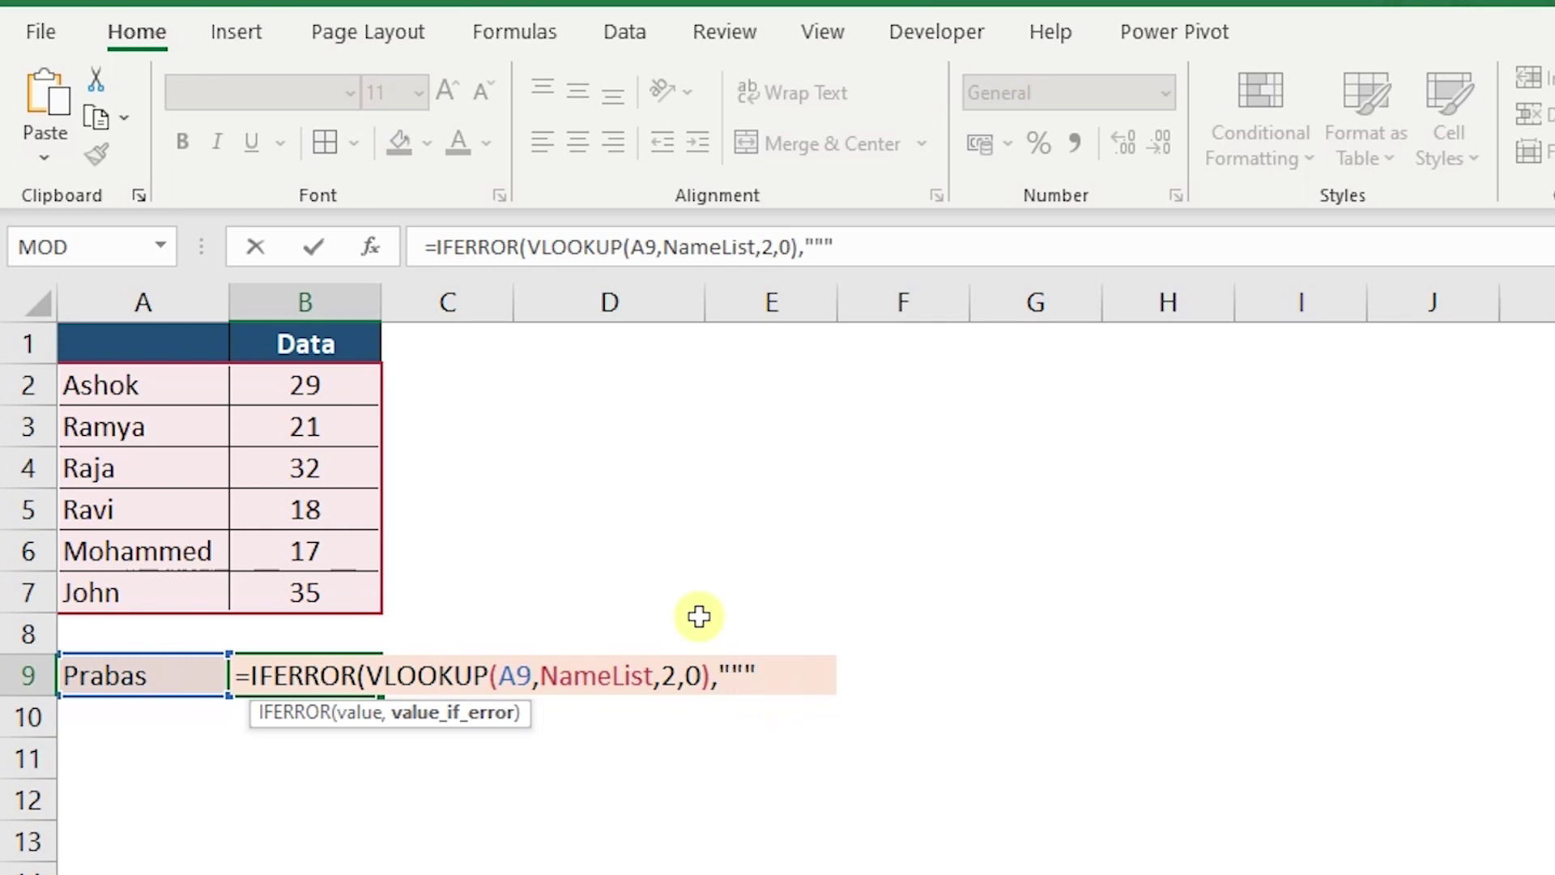
{"action": "key", "text": "BackSpace"}
{"action": "type", "text": "Error"}
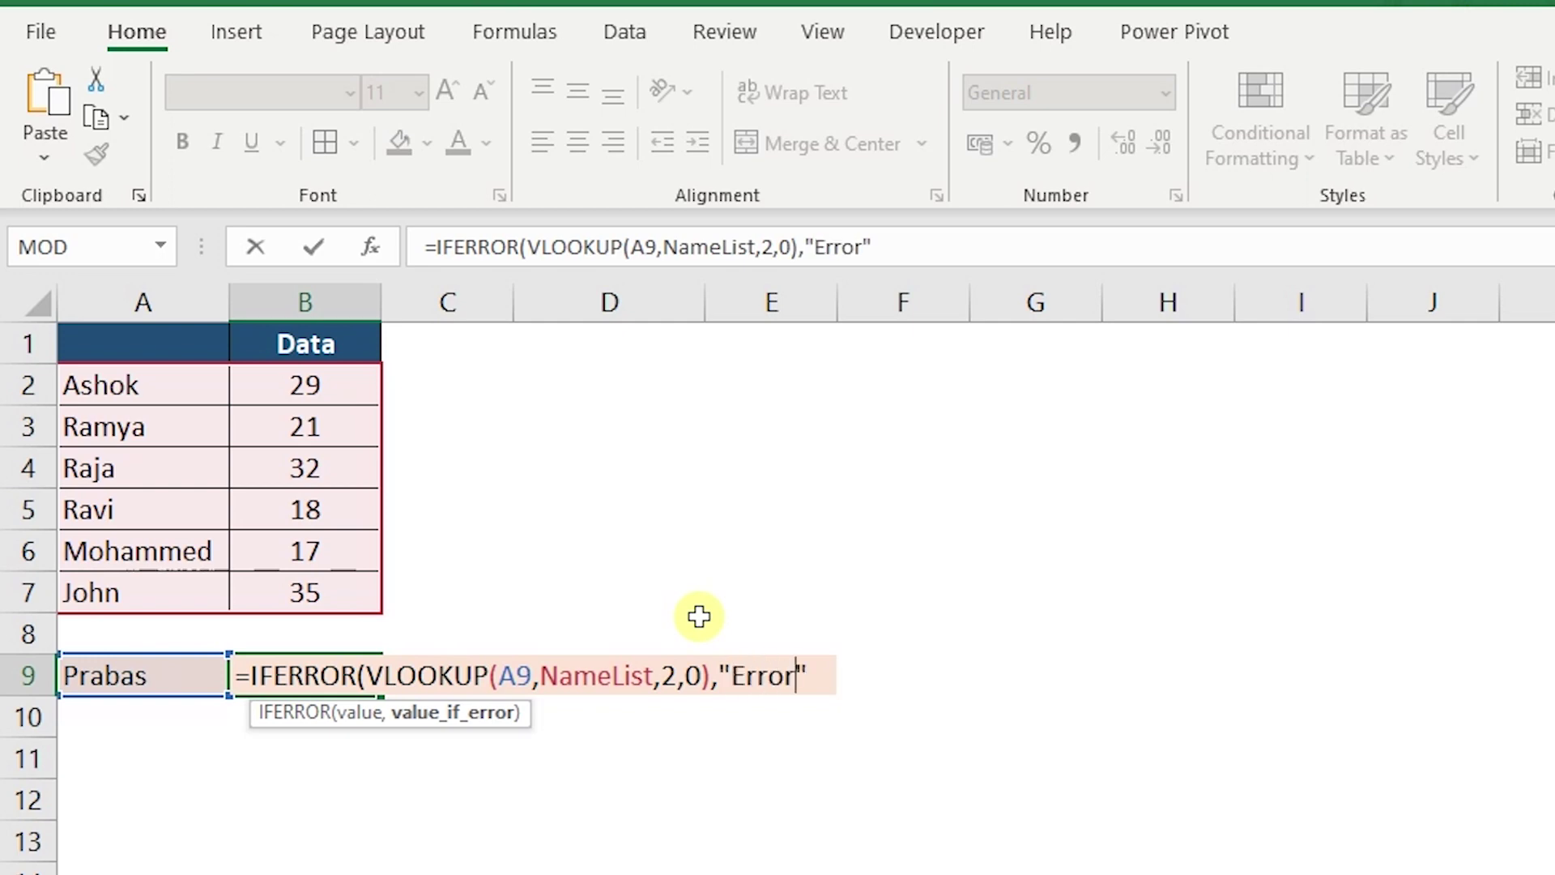
{"action": "key", "text": "Right"}
{"action": "type", "text": ")"}
{"action": "key", "text": "Return"}
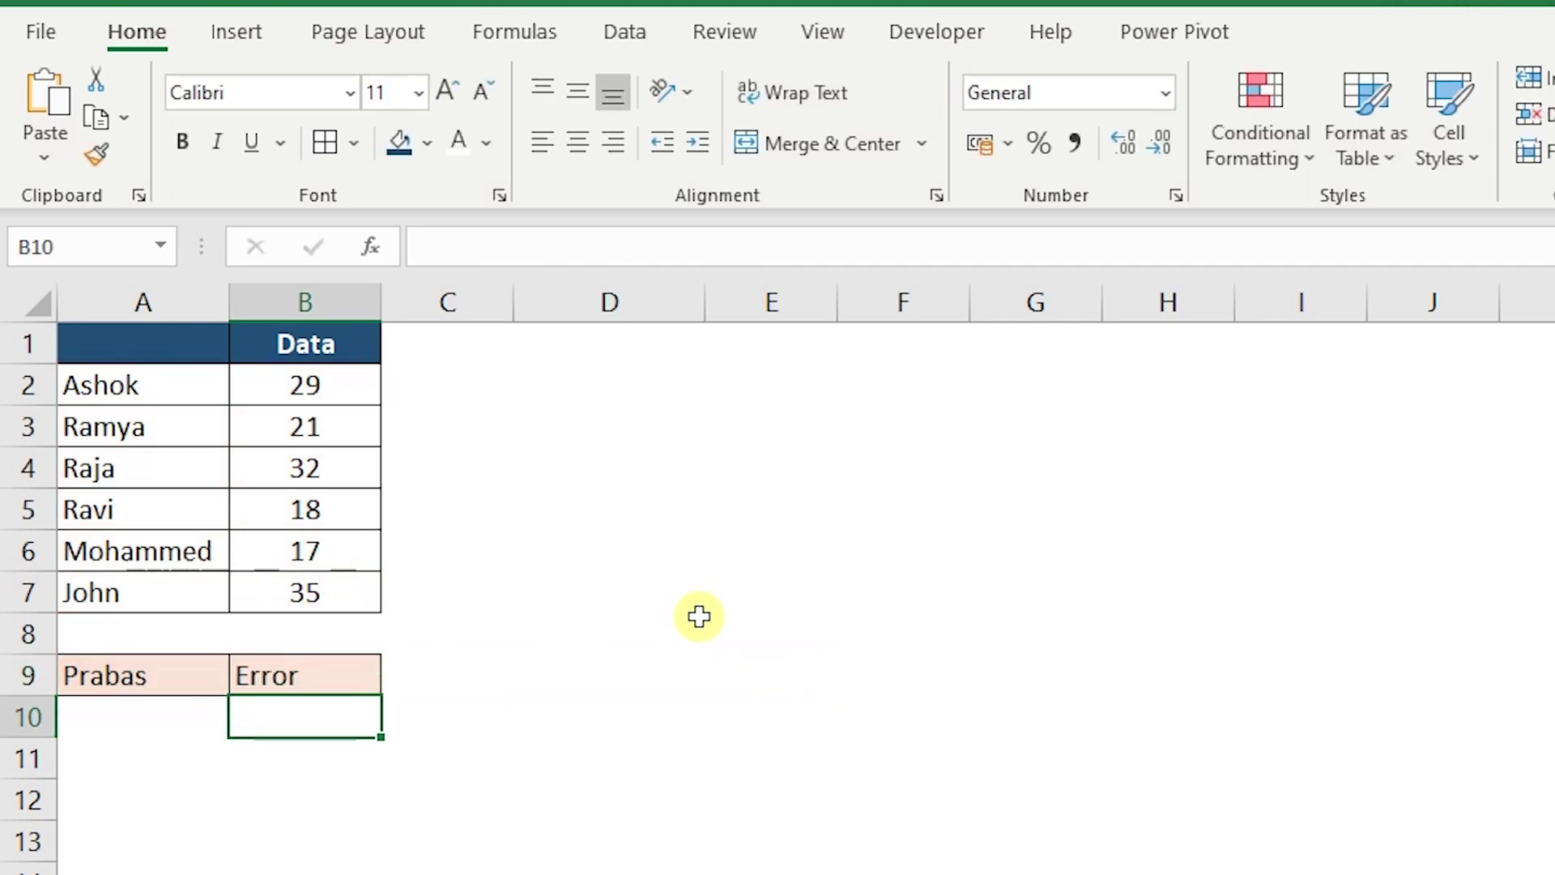
Replace the "Error" fallback with empty quotes so B9 shows a blank
{"action": "key", "text": "Up"}
{"action": "key", "text": "F2"}
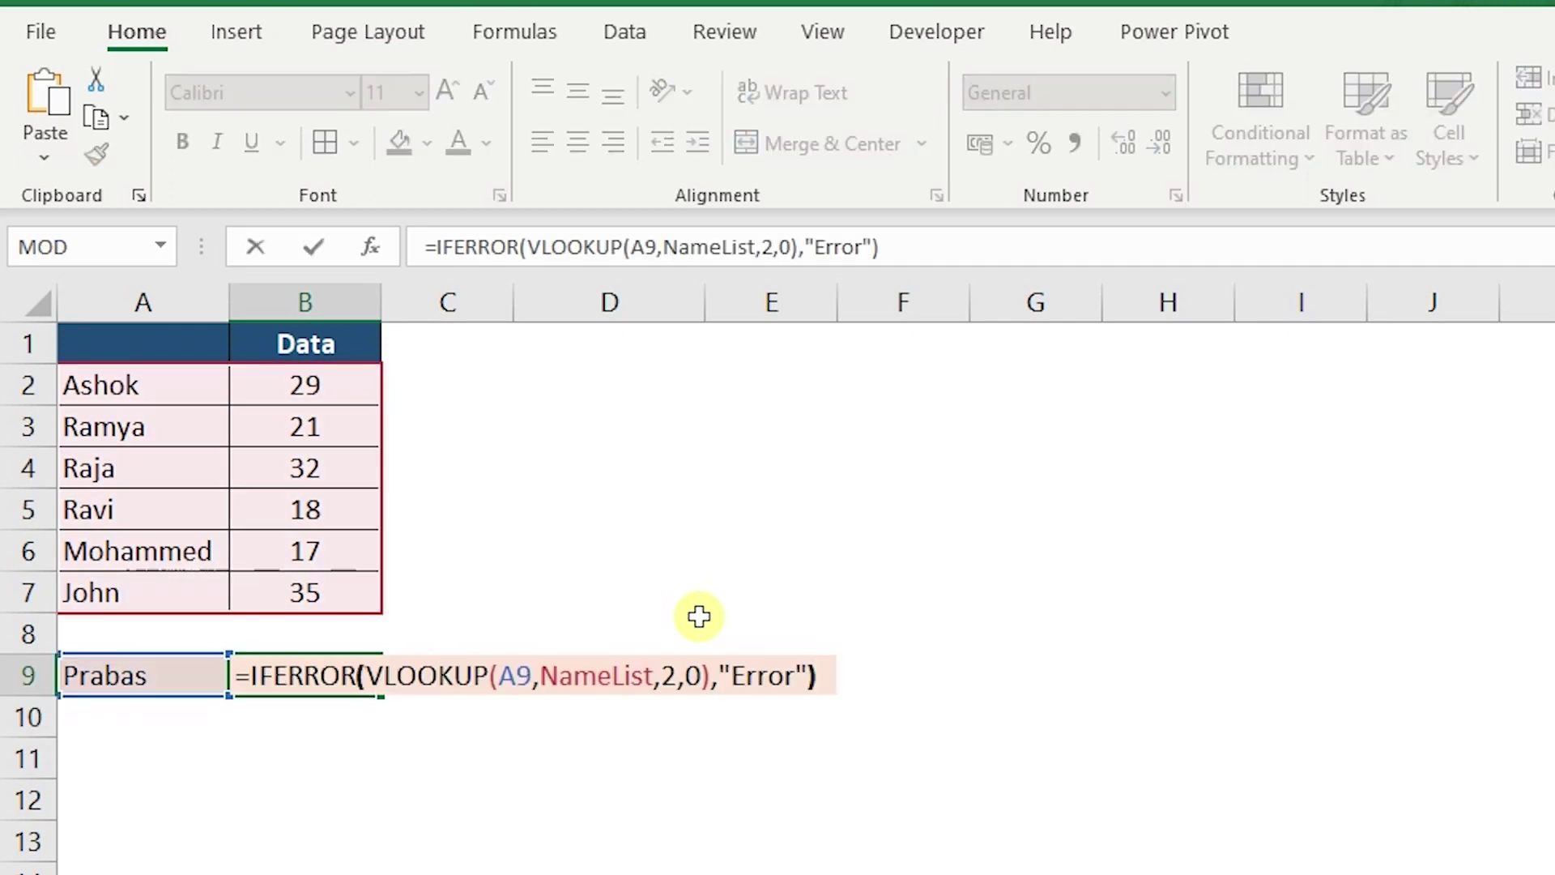
{"action": "key", "text": "Left"}
{"action": "key", "text": "Left"}
{"action": "key", "text": "ctrl+shift+Left"}
{"action": "key", "text": "BackSpace"}
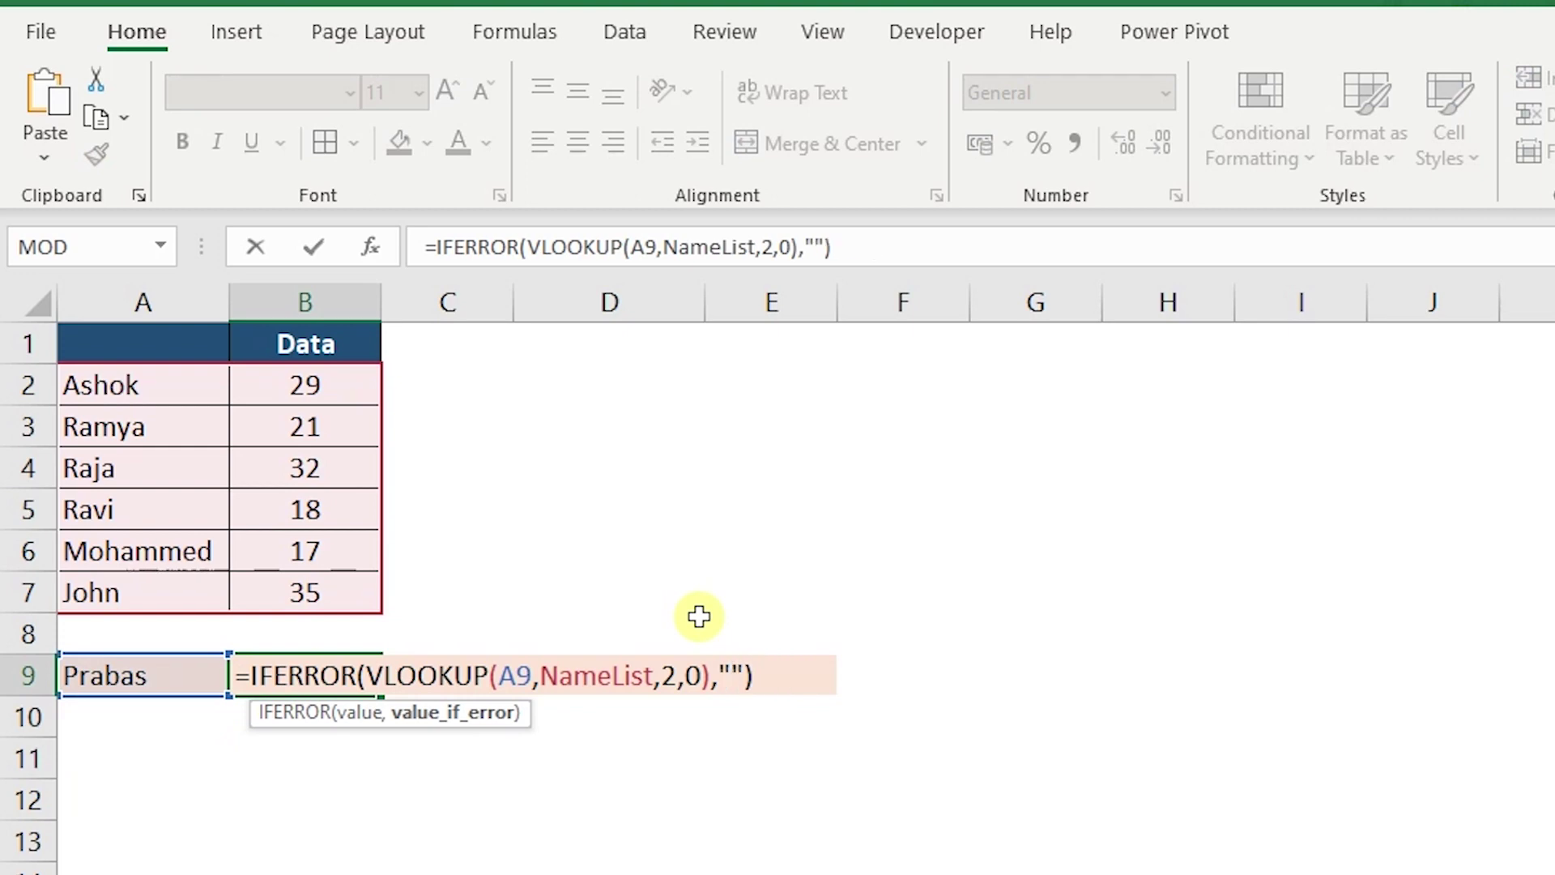
{"action": "key", "text": "Return"}
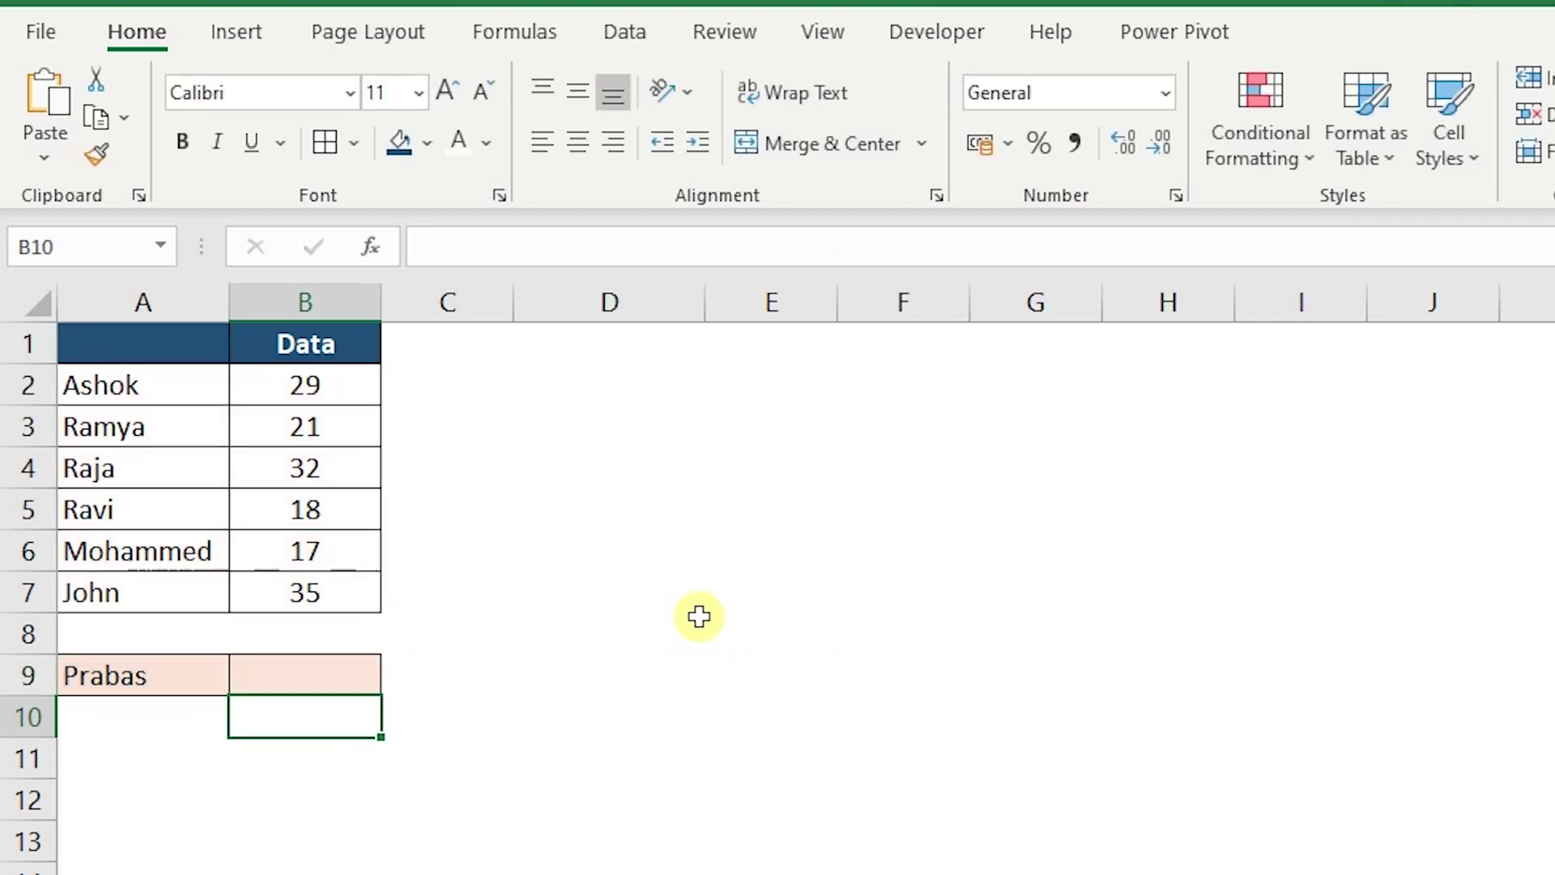
Replace Prabas in A9 with John
{"action": "left_click", "coordinate": [143, 681]}
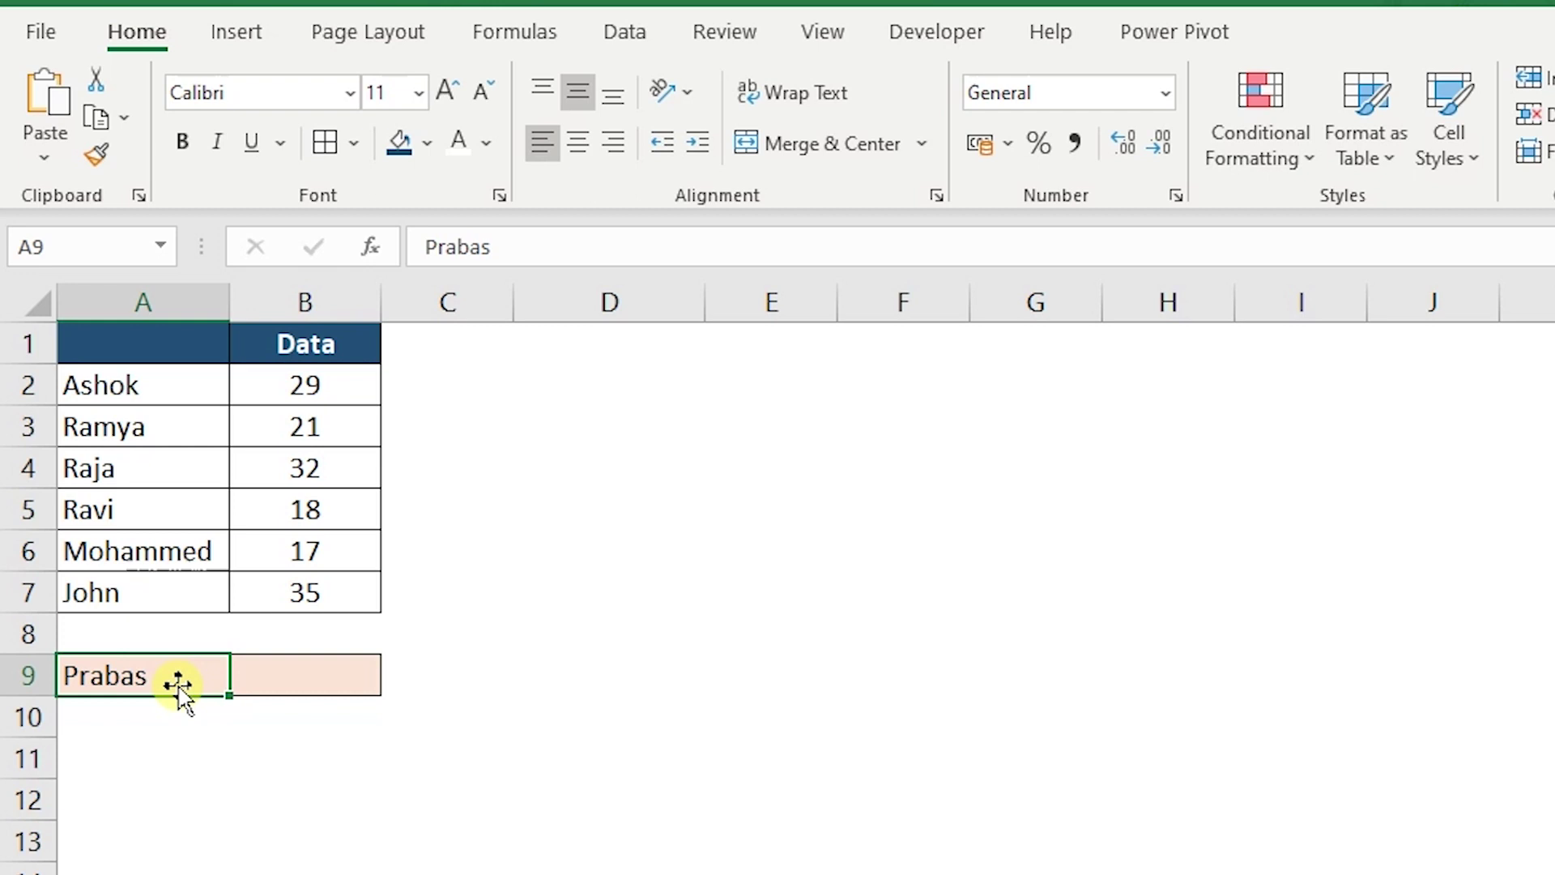
{"action": "type", "text": "John"}
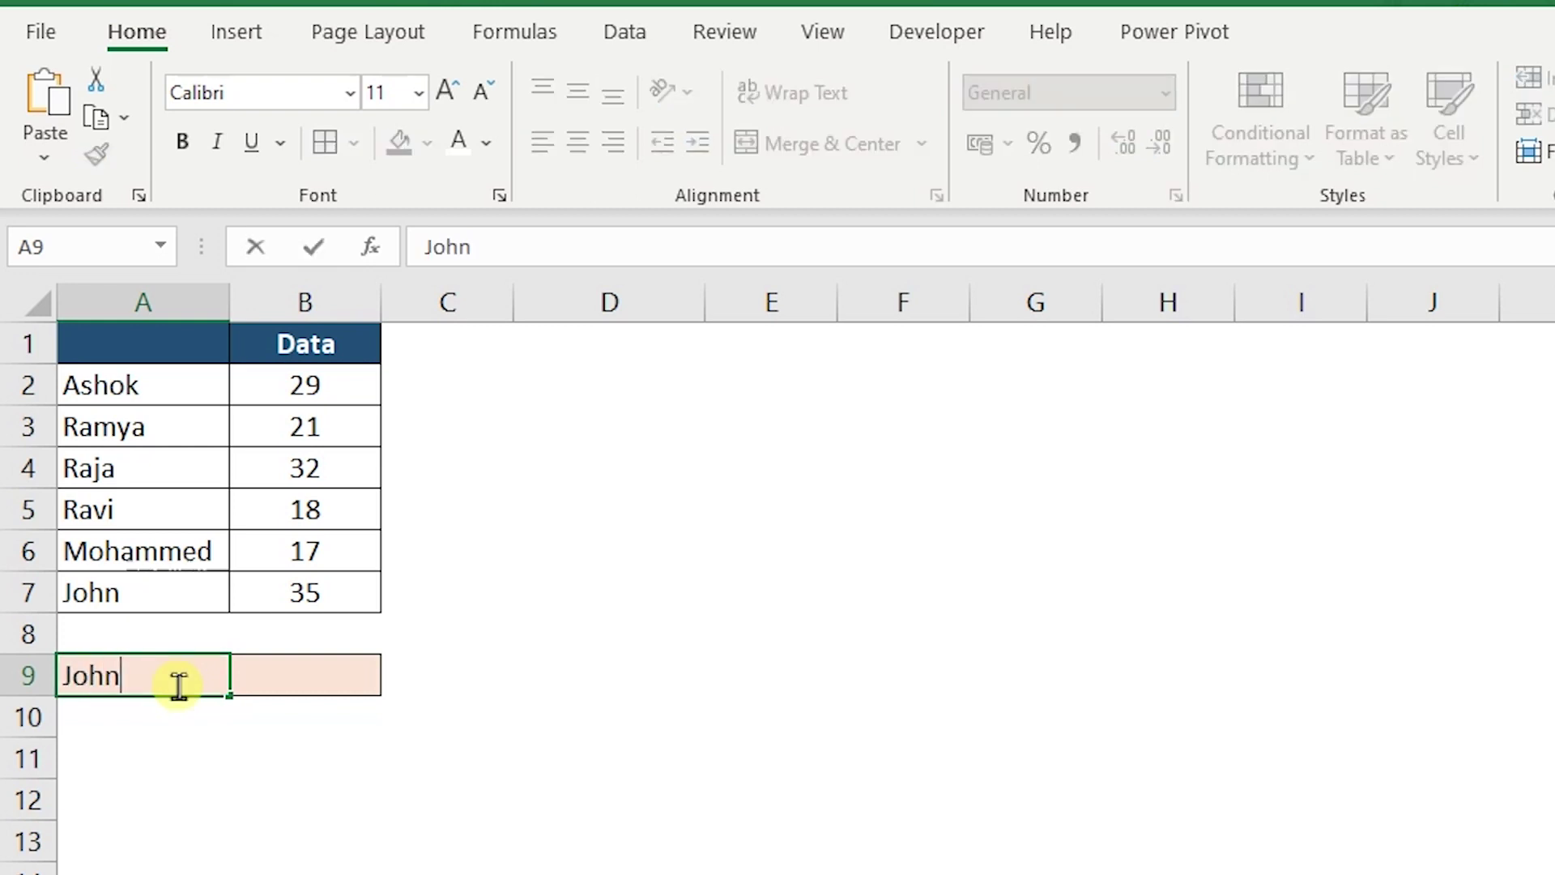
{"action": "key", "text": "Return"}
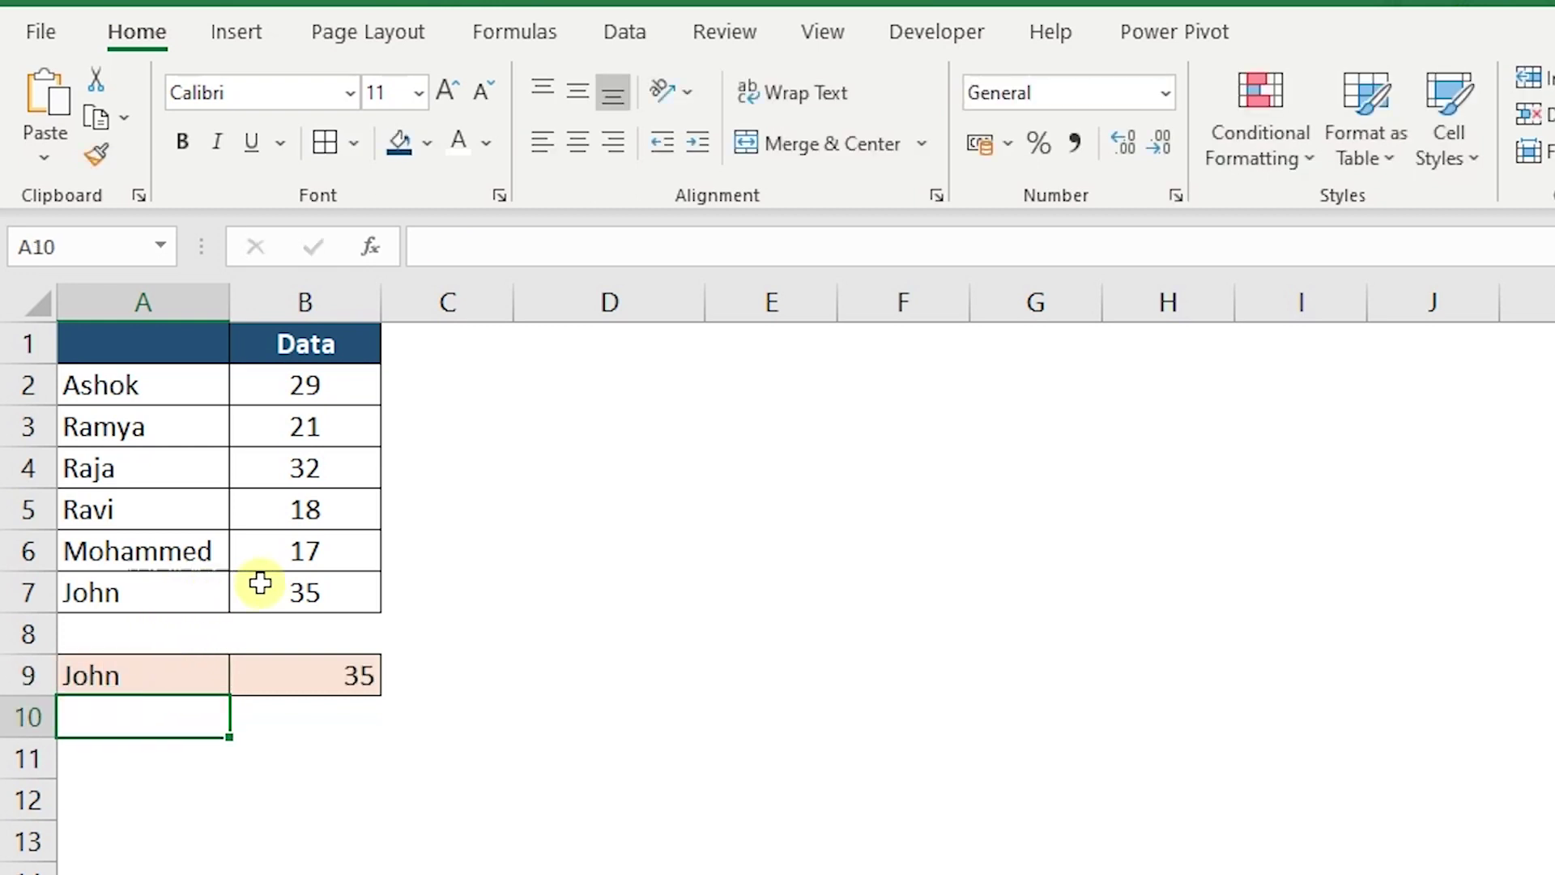
Check that B9's IFERROR lookup returns John's value 35 from the table
{"action": "left_click", "coordinate": [260, 580]}
{"action": "left_click", "coordinate": [267, 659]}
{"action": "left_click", "coordinate": [173, 677]}
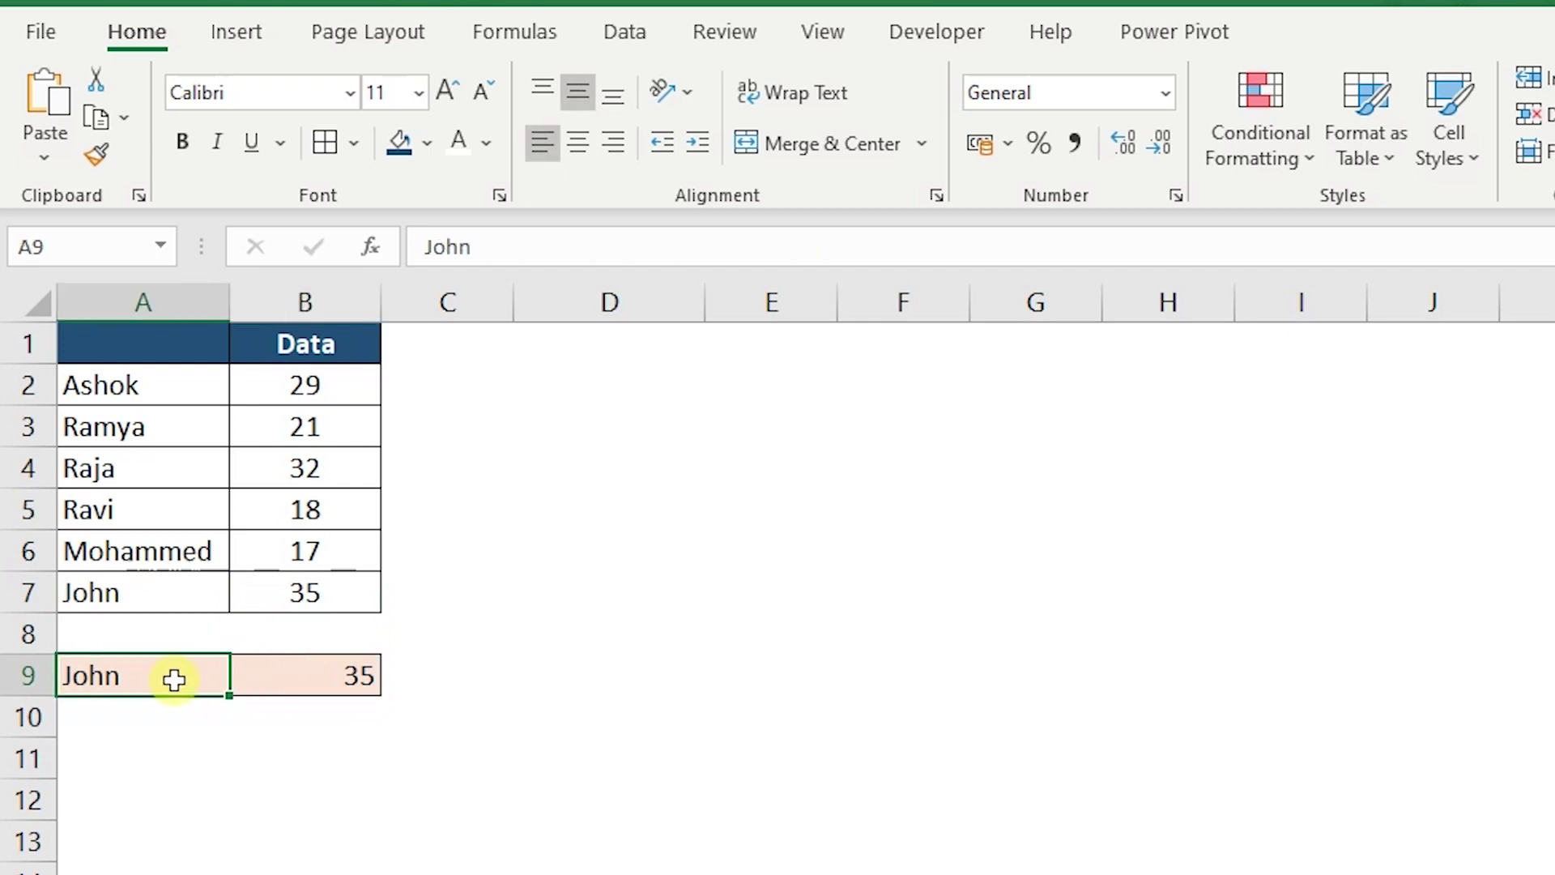
{"action": "left_click_drag", "start_coordinate": [163, 386], "coordinate": [166, 581]}
{"action": "left_click", "coordinate": [301, 669]}
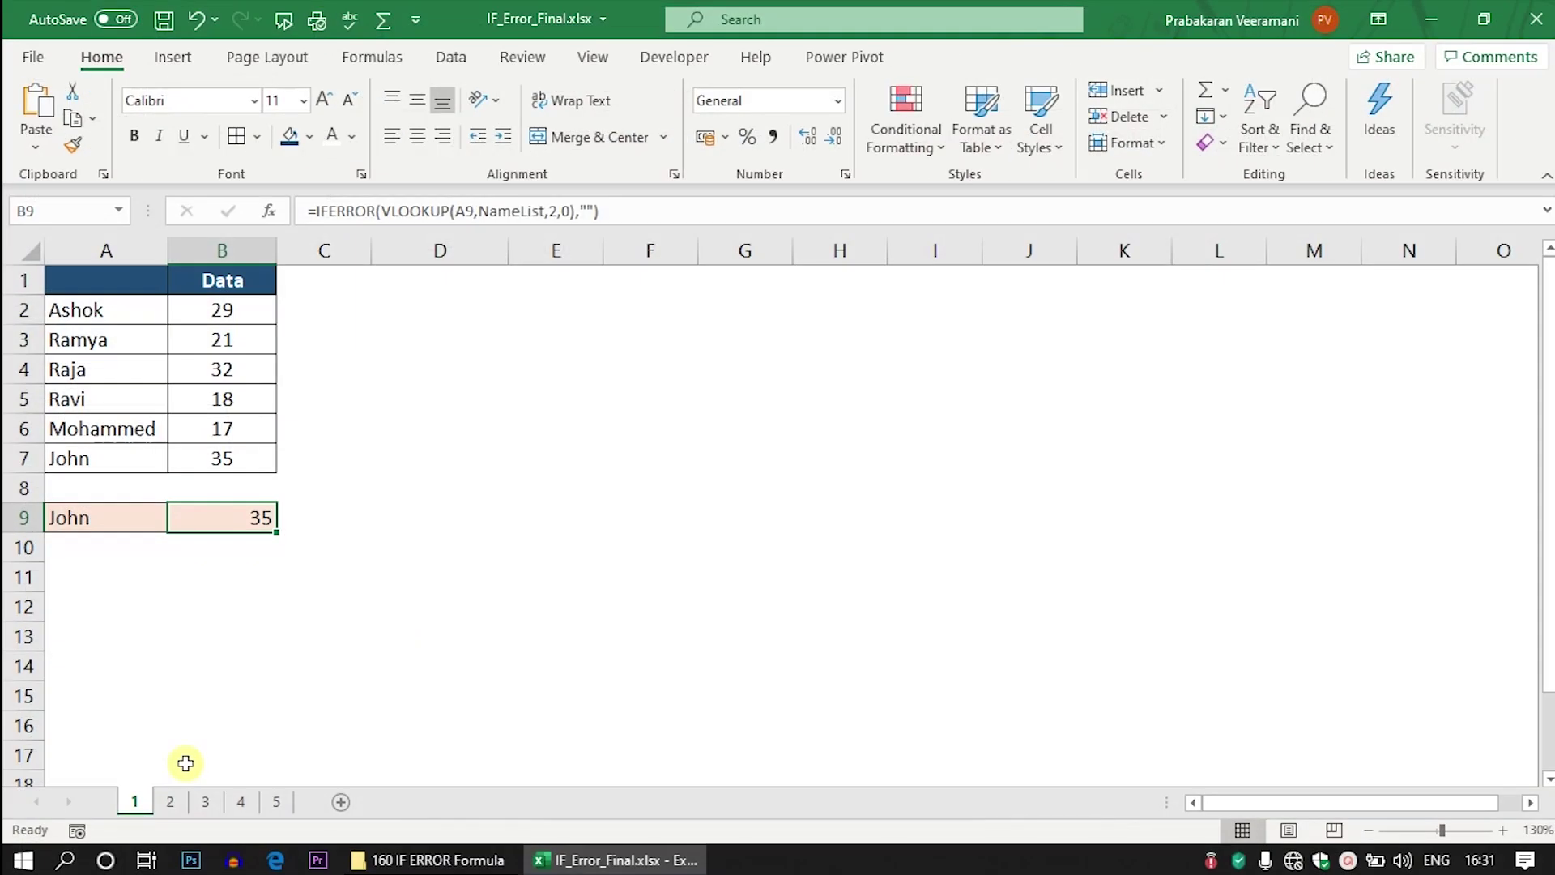
{"action": "left_click", "coordinate": [170, 805]}
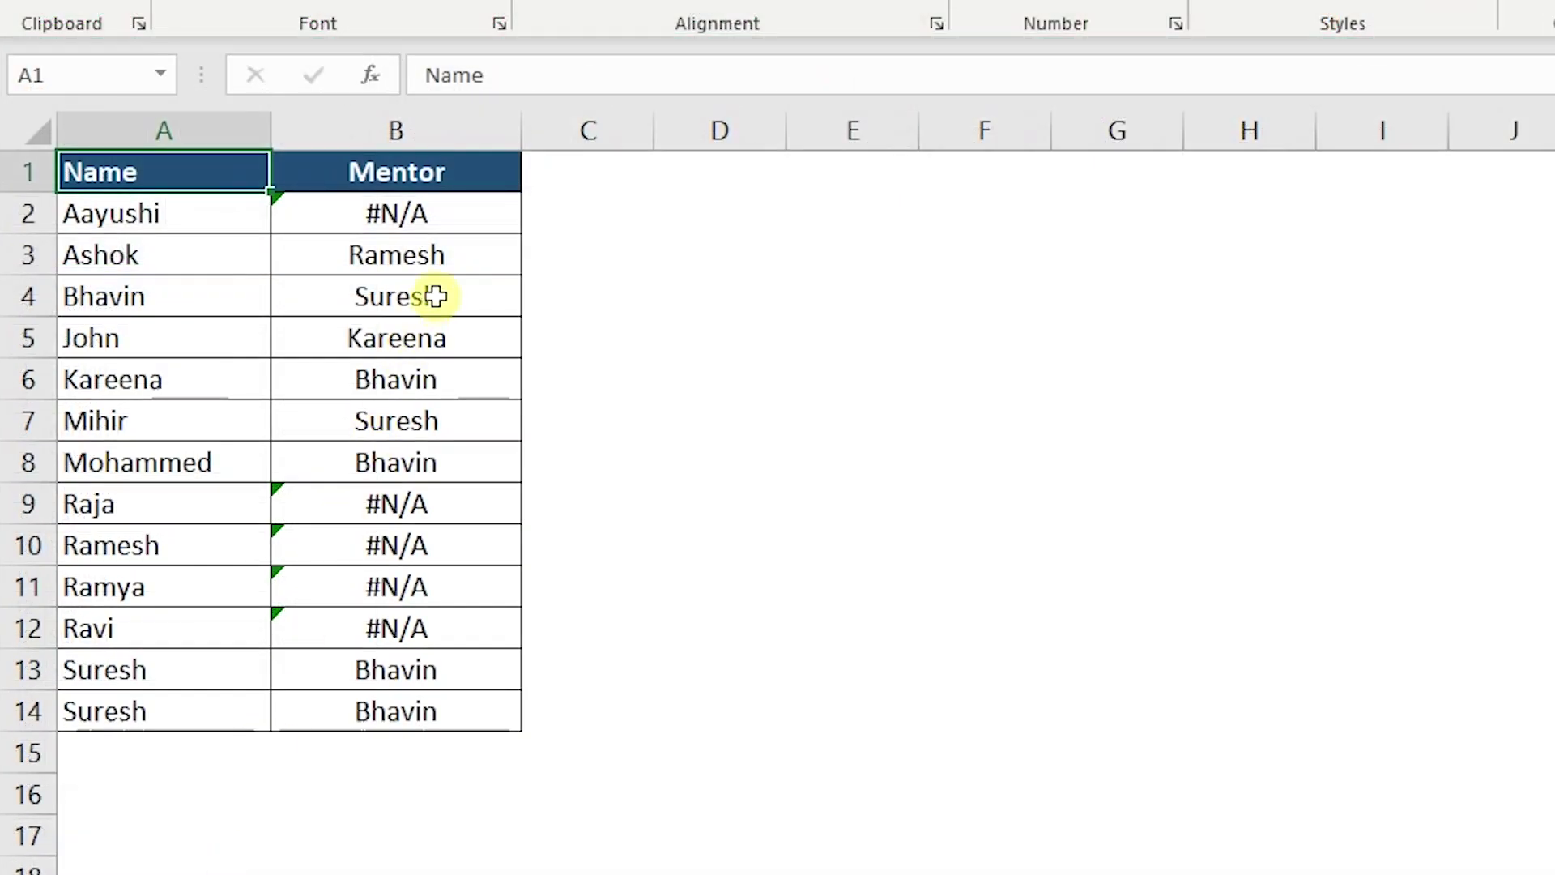
{"action": "left_click_drag", "start_coordinate": [167, 212], "coordinate": [198, 708]}
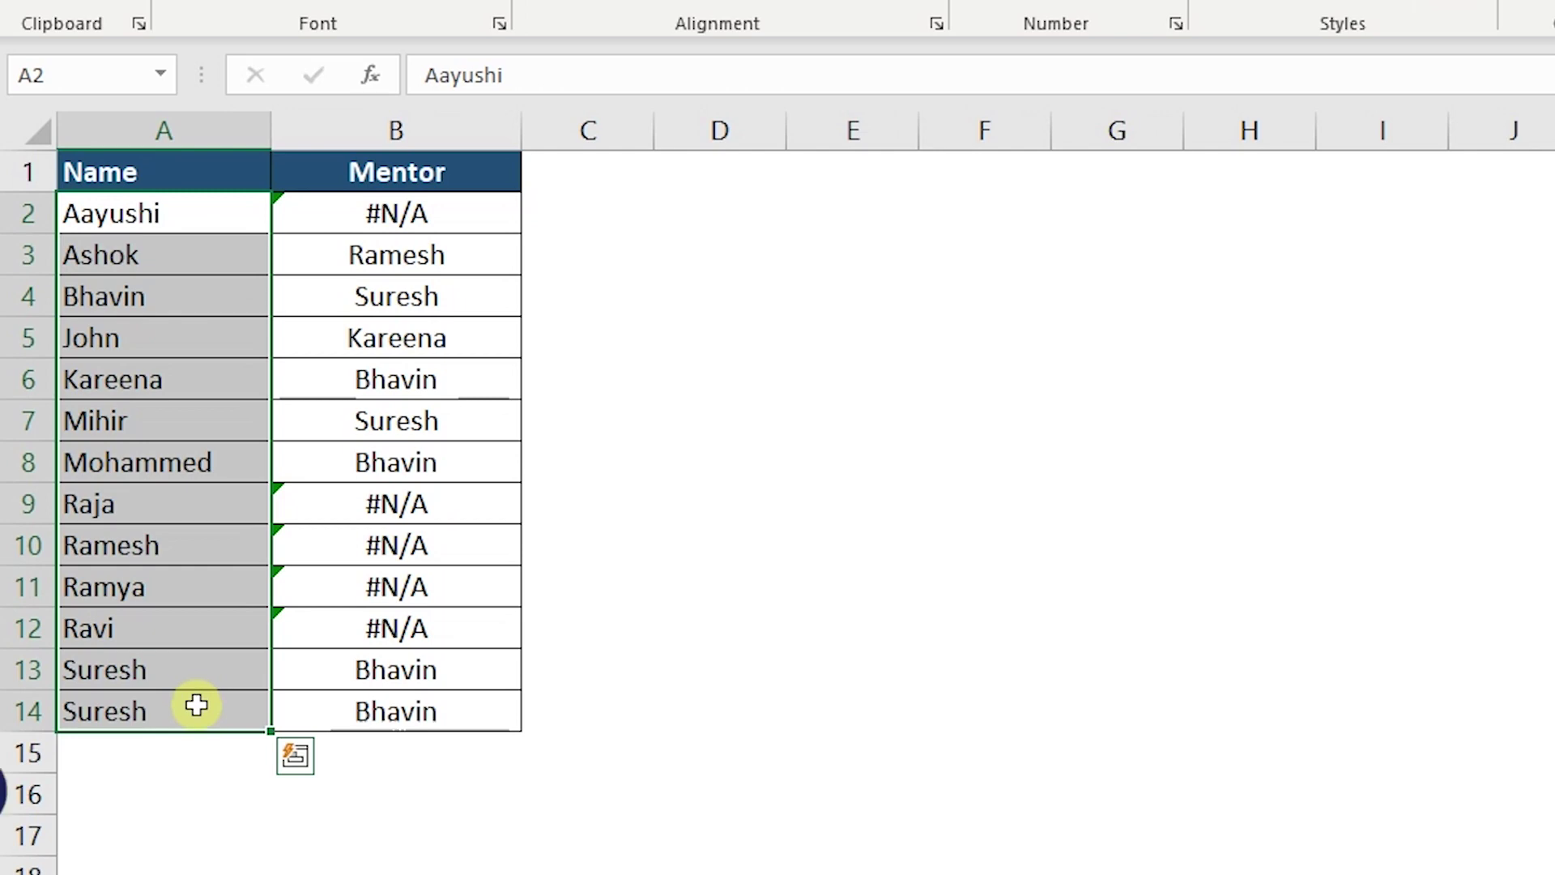
{"action": "left_click", "coordinate": [343, 210]}
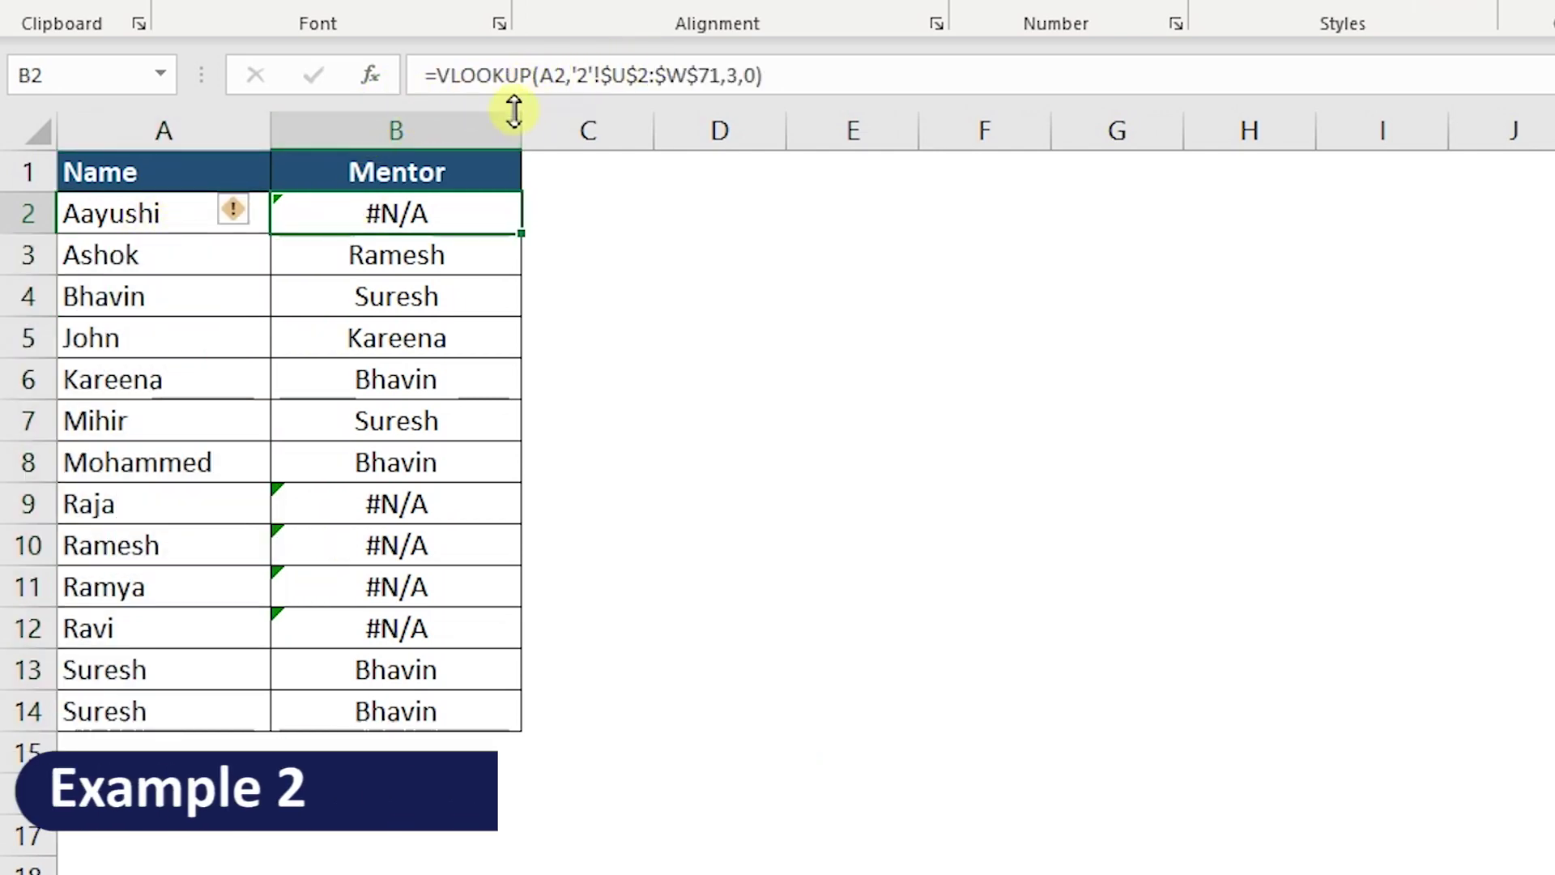
{"action": "left_click_drag", "start_coordinate": [413, 217], "coordinate": [402, 693]}
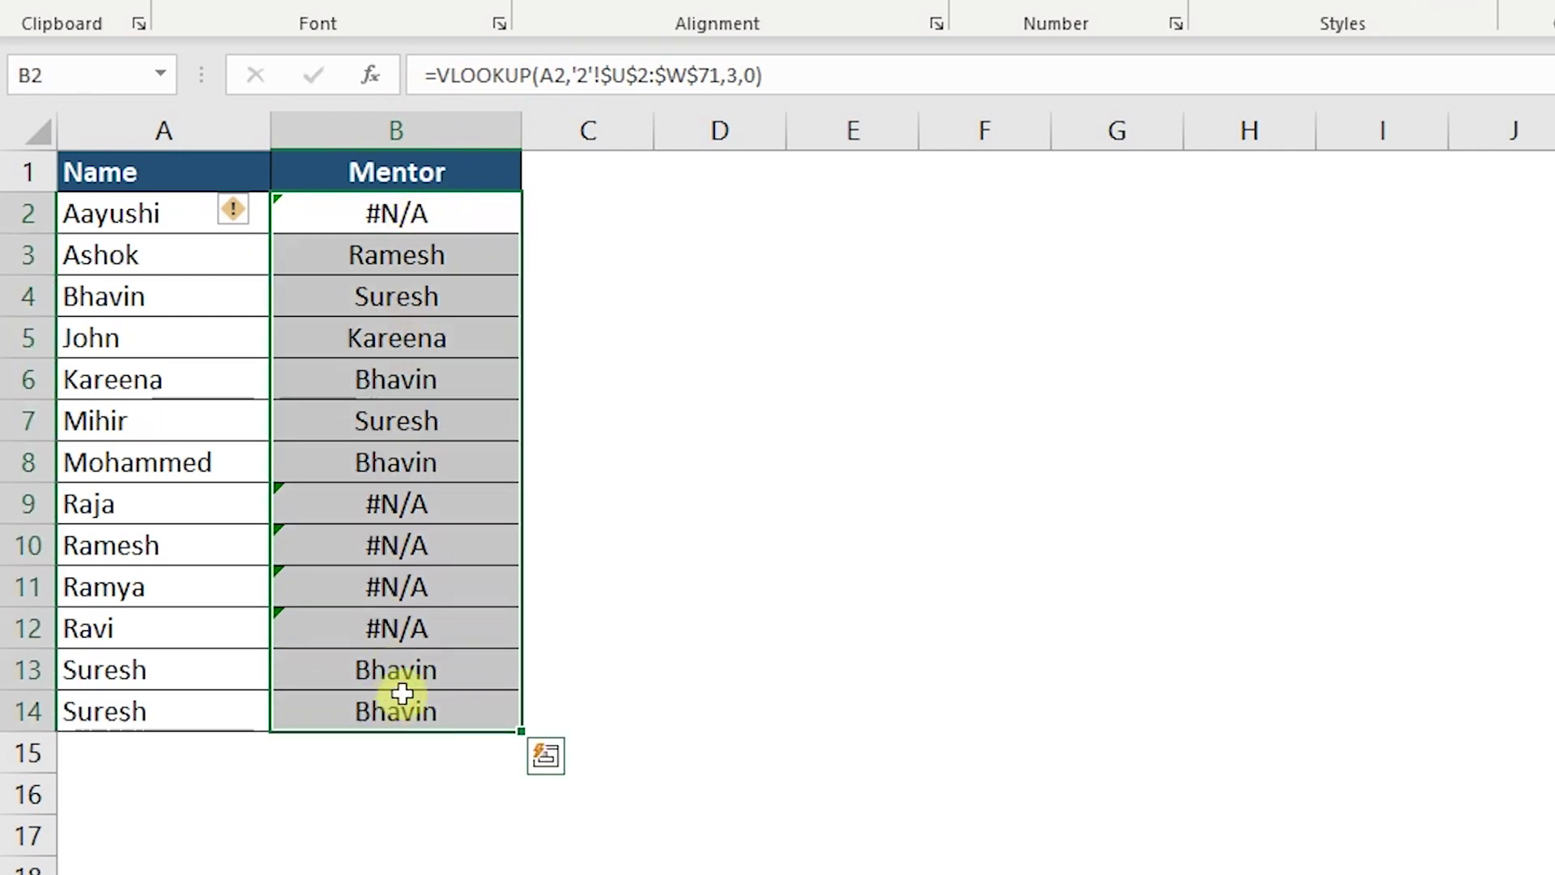
{"action": "left_click", "coordinate": [454, 217]}
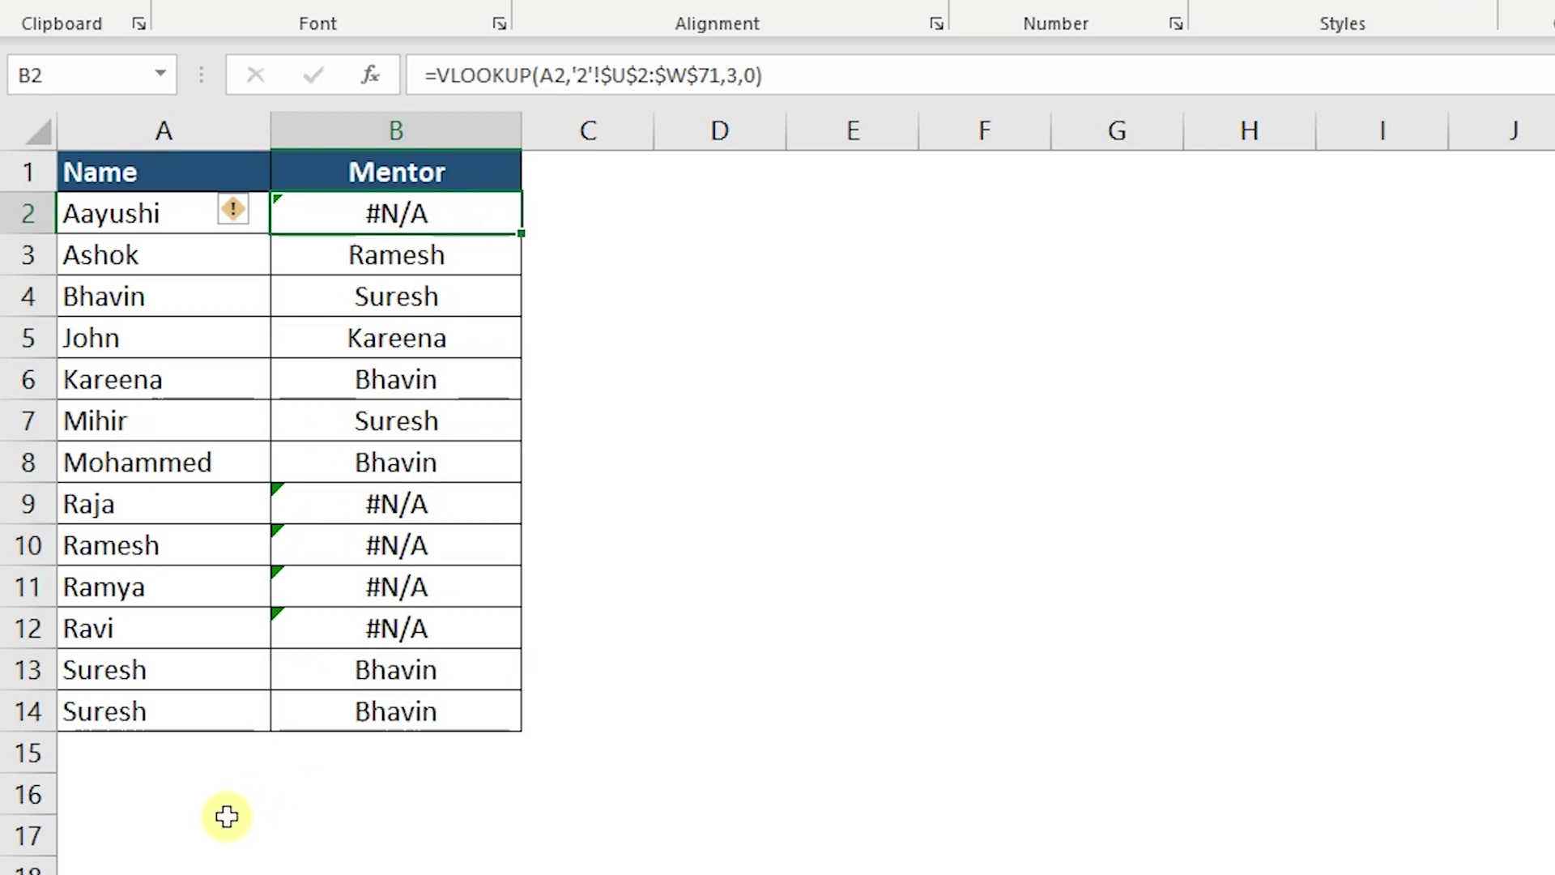
{"action": "double_click", "coordinate": [356, 217]}
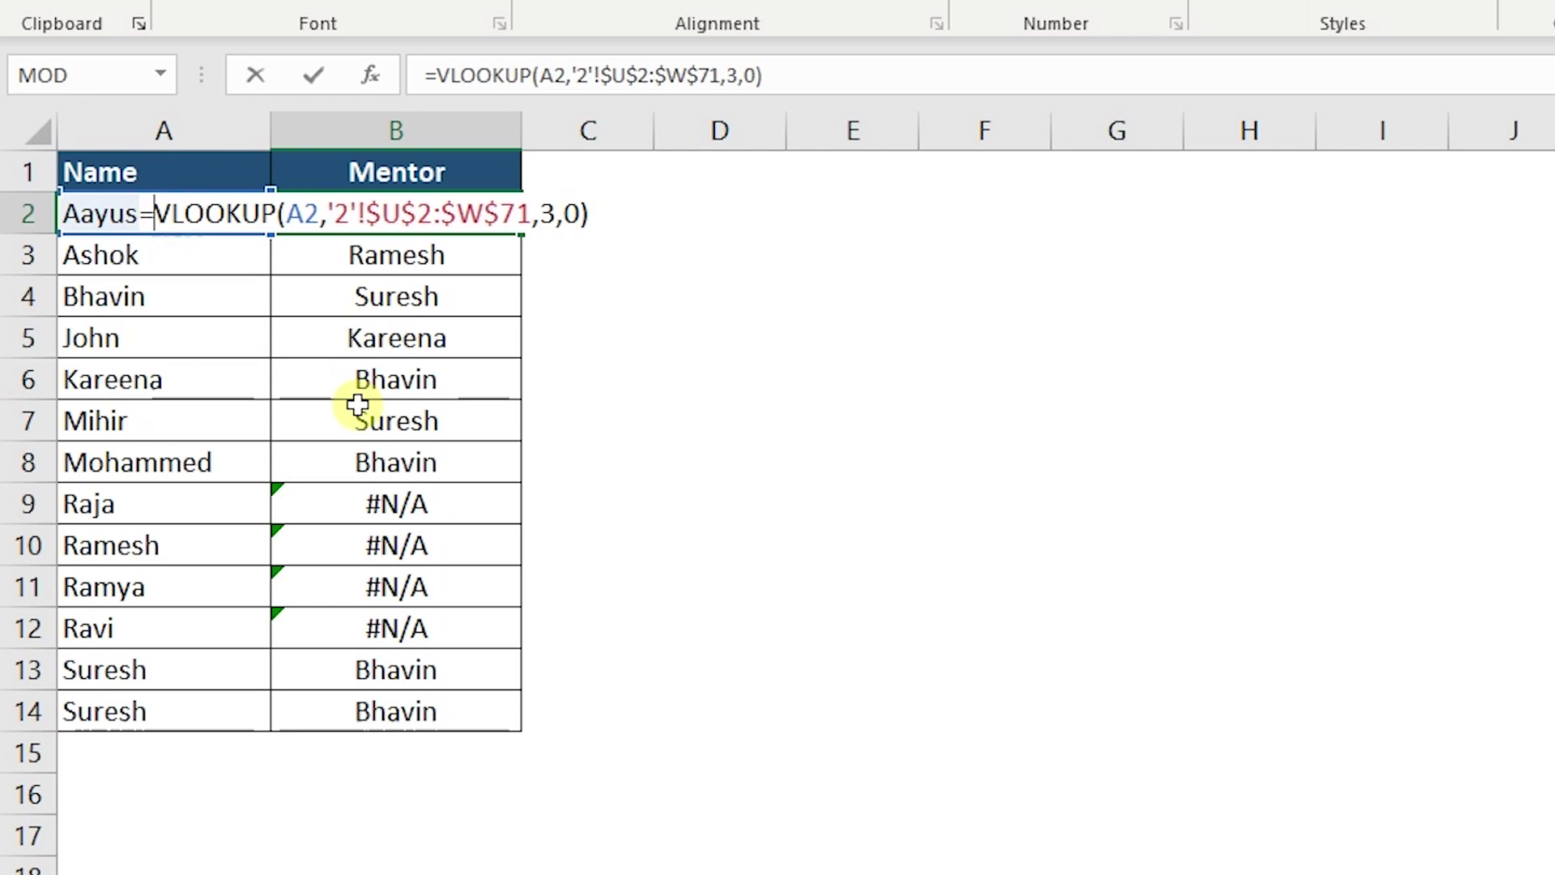
Wrap B2's VLOOKUP in IFERROR with "-" as the fallback
{"action": "type", "text": "ife"}
{"action": "key", "text": "Tab"}
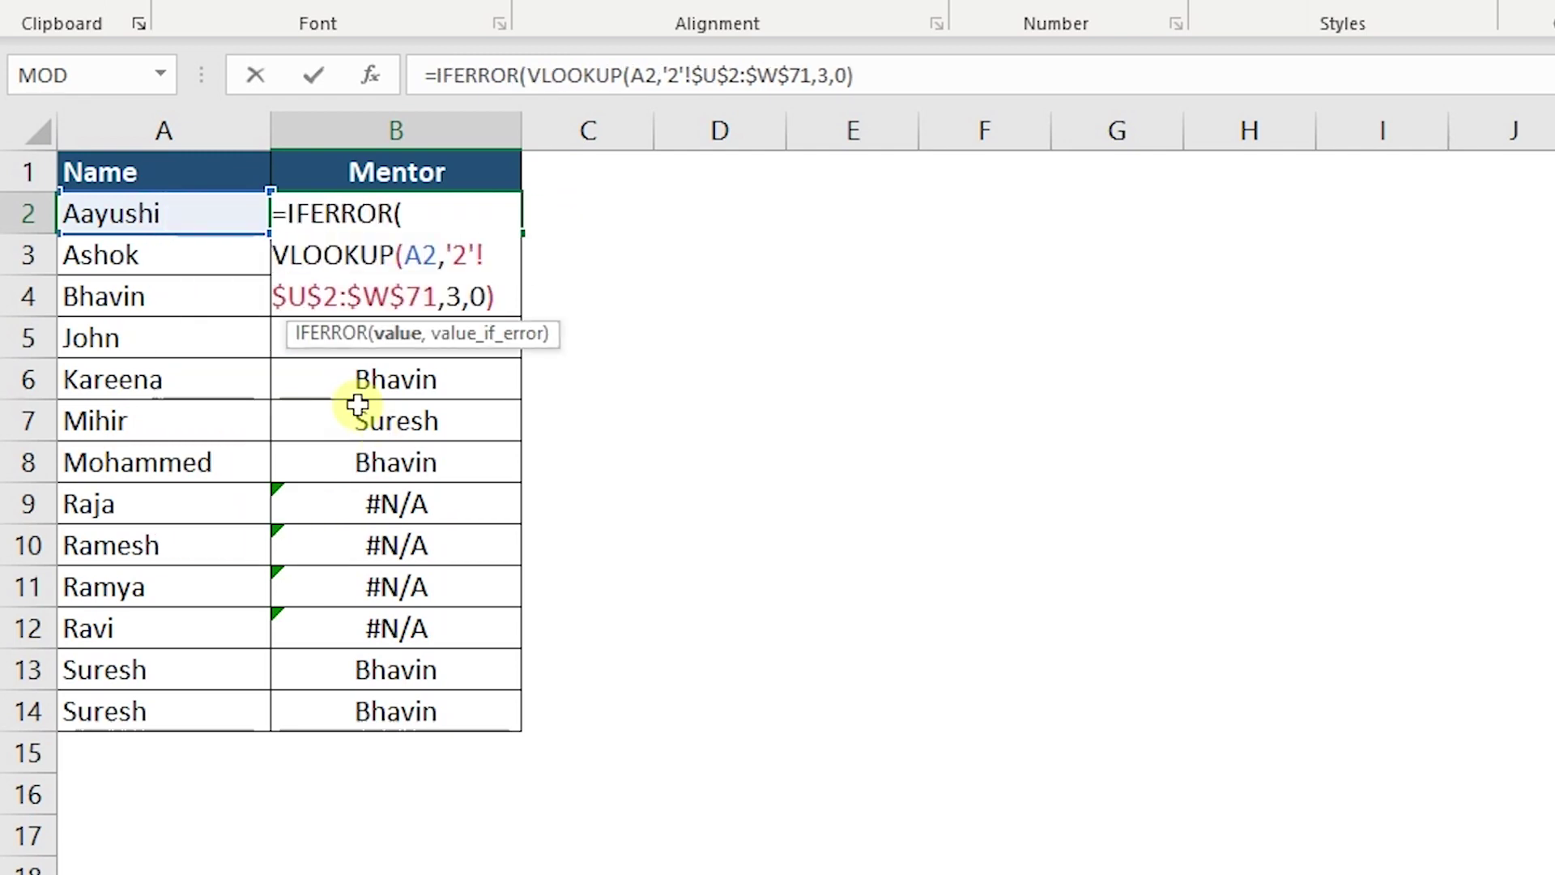
{"action": "left_click", "coordinate": [399, 334]}
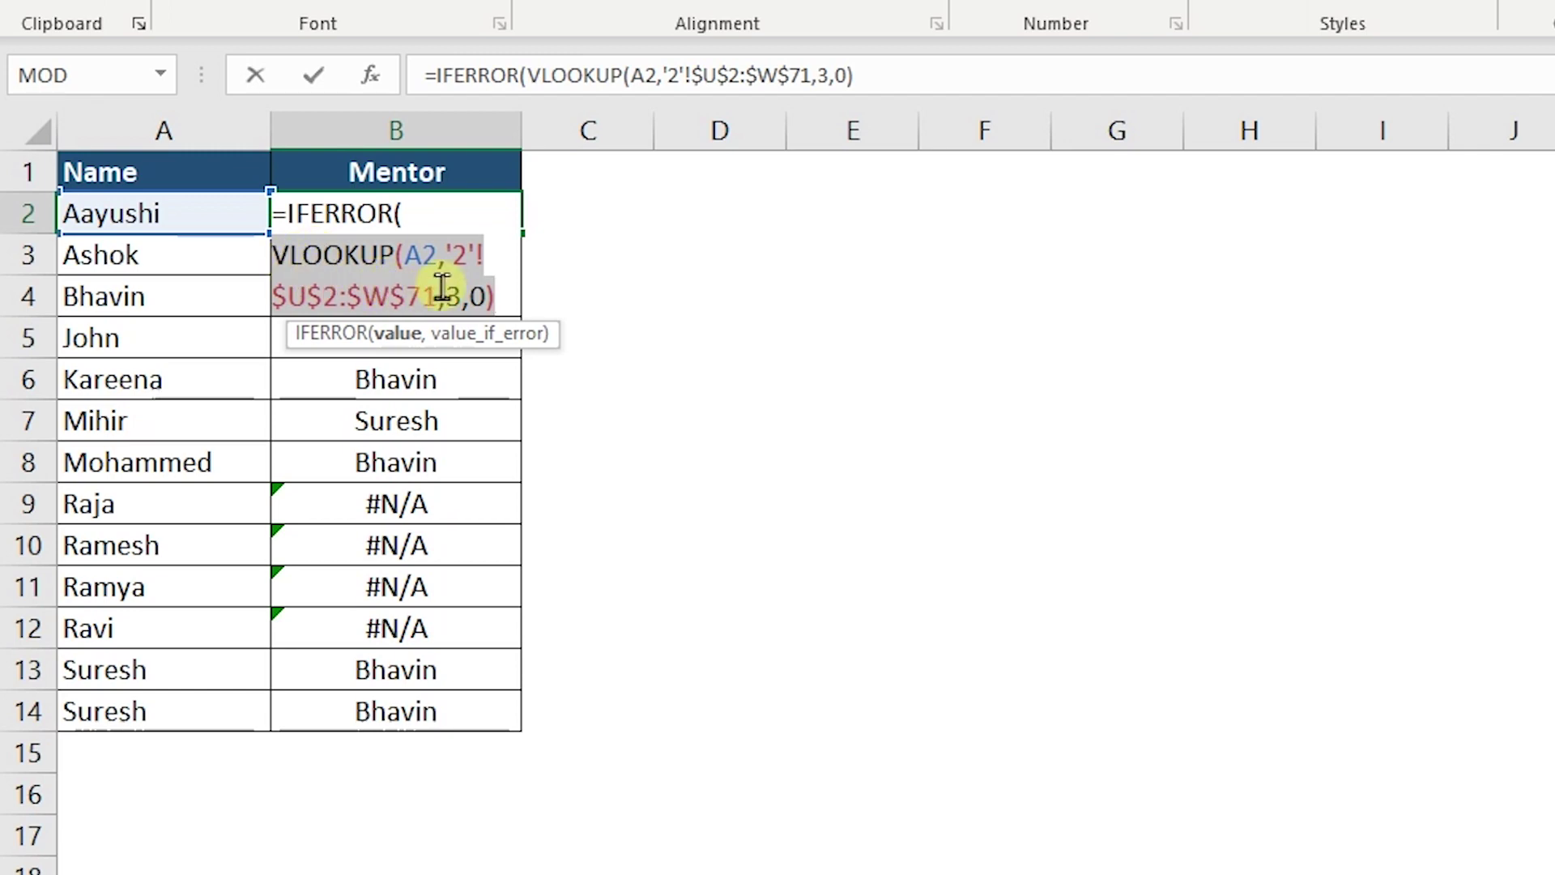
{"action": "left_click", "coordinate": [508, 296]}
{"action": "type", "text": ","}
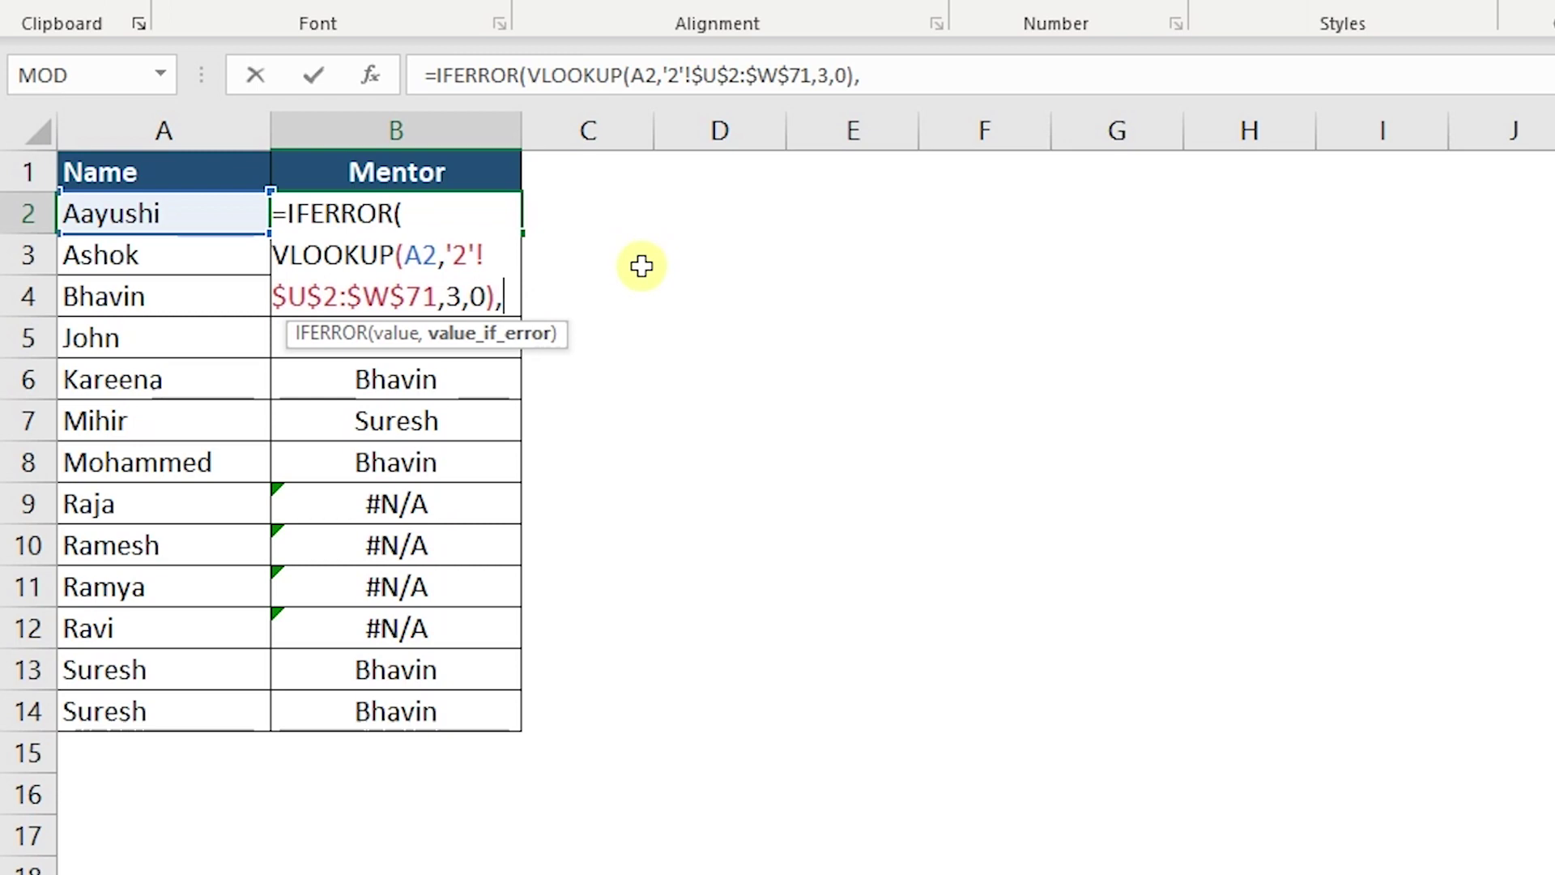
{"action": "type", "text": "\""}
{"action": "key", "text": "BackSpace"}
{"action": "type", "text": "0"}
{"action": "key", "text": "BackSpace"}
{"action": "type", "text": "\"-\")"}
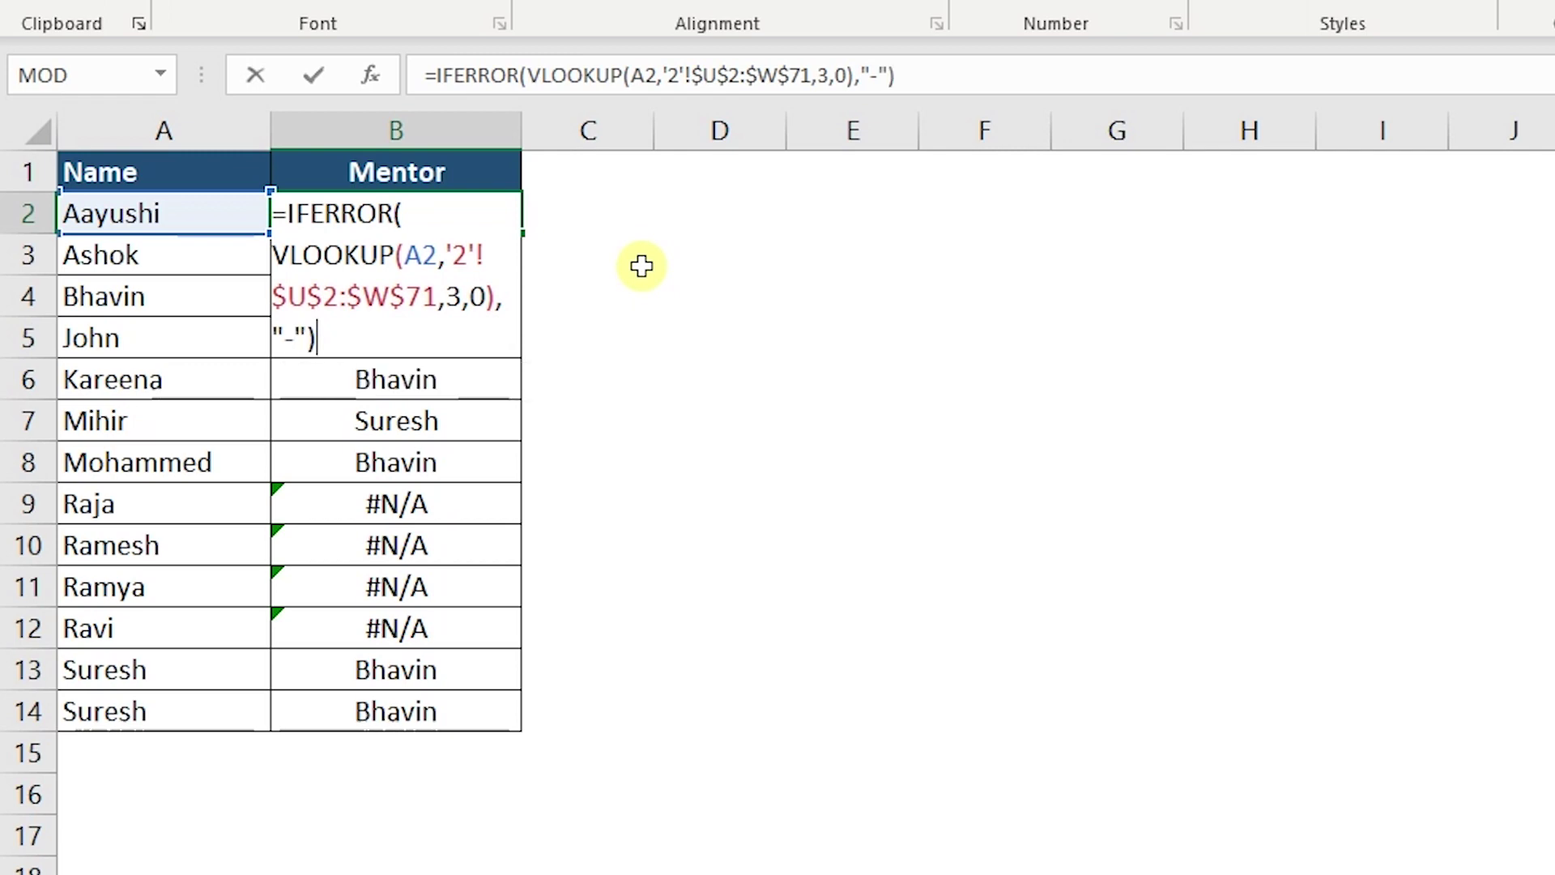
{"action": "key", "text": "Return"}
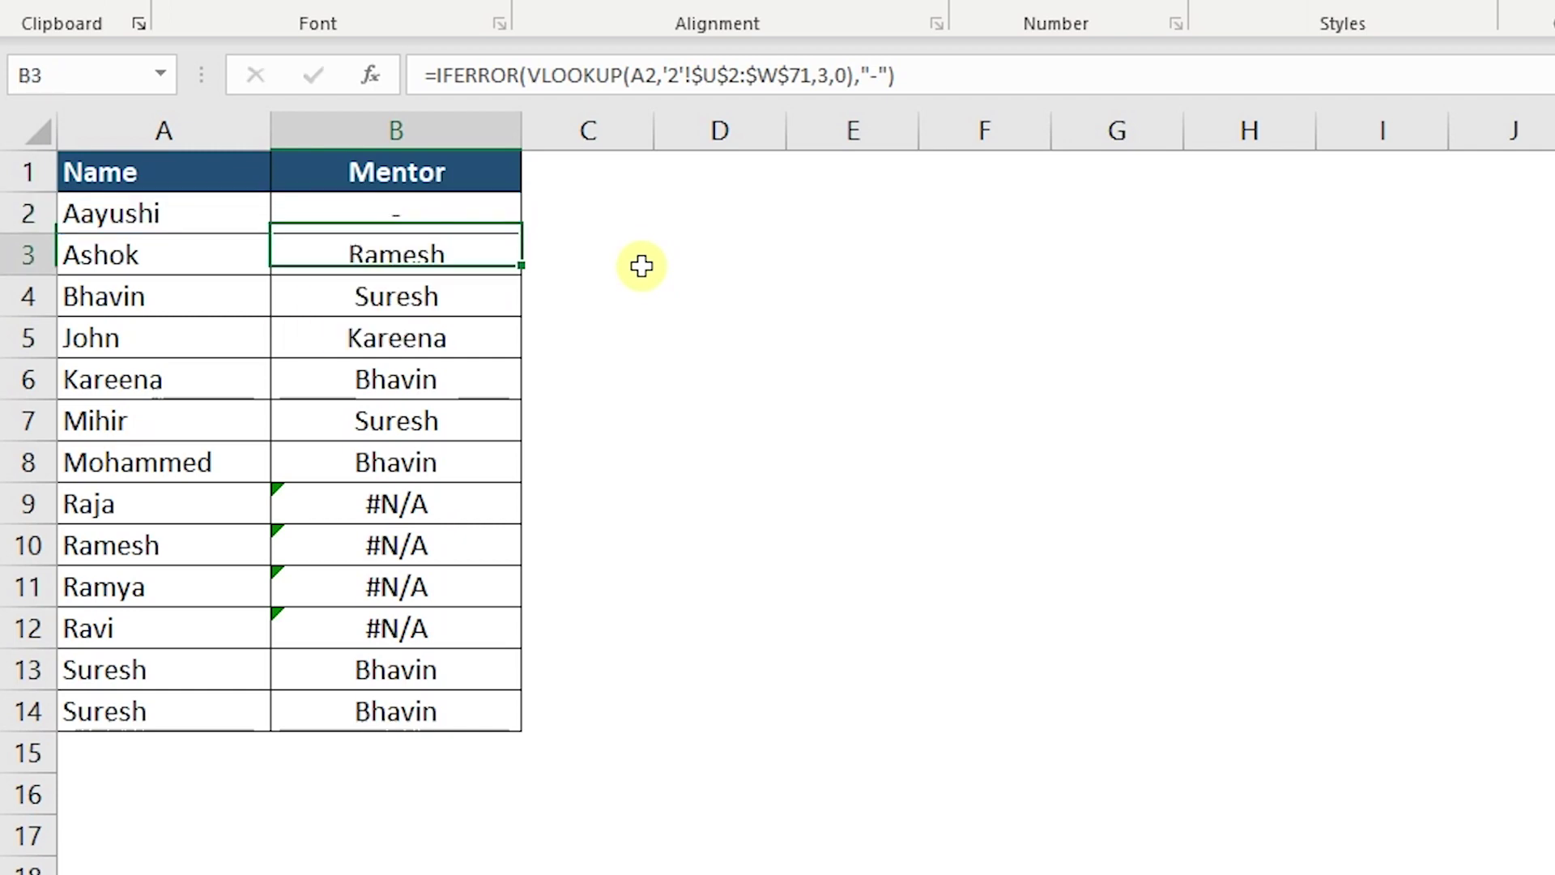
Fill B2's IFERROR formula down the Mentor column to B14
{"action": "left_click", "coordinate": [495, 220]}
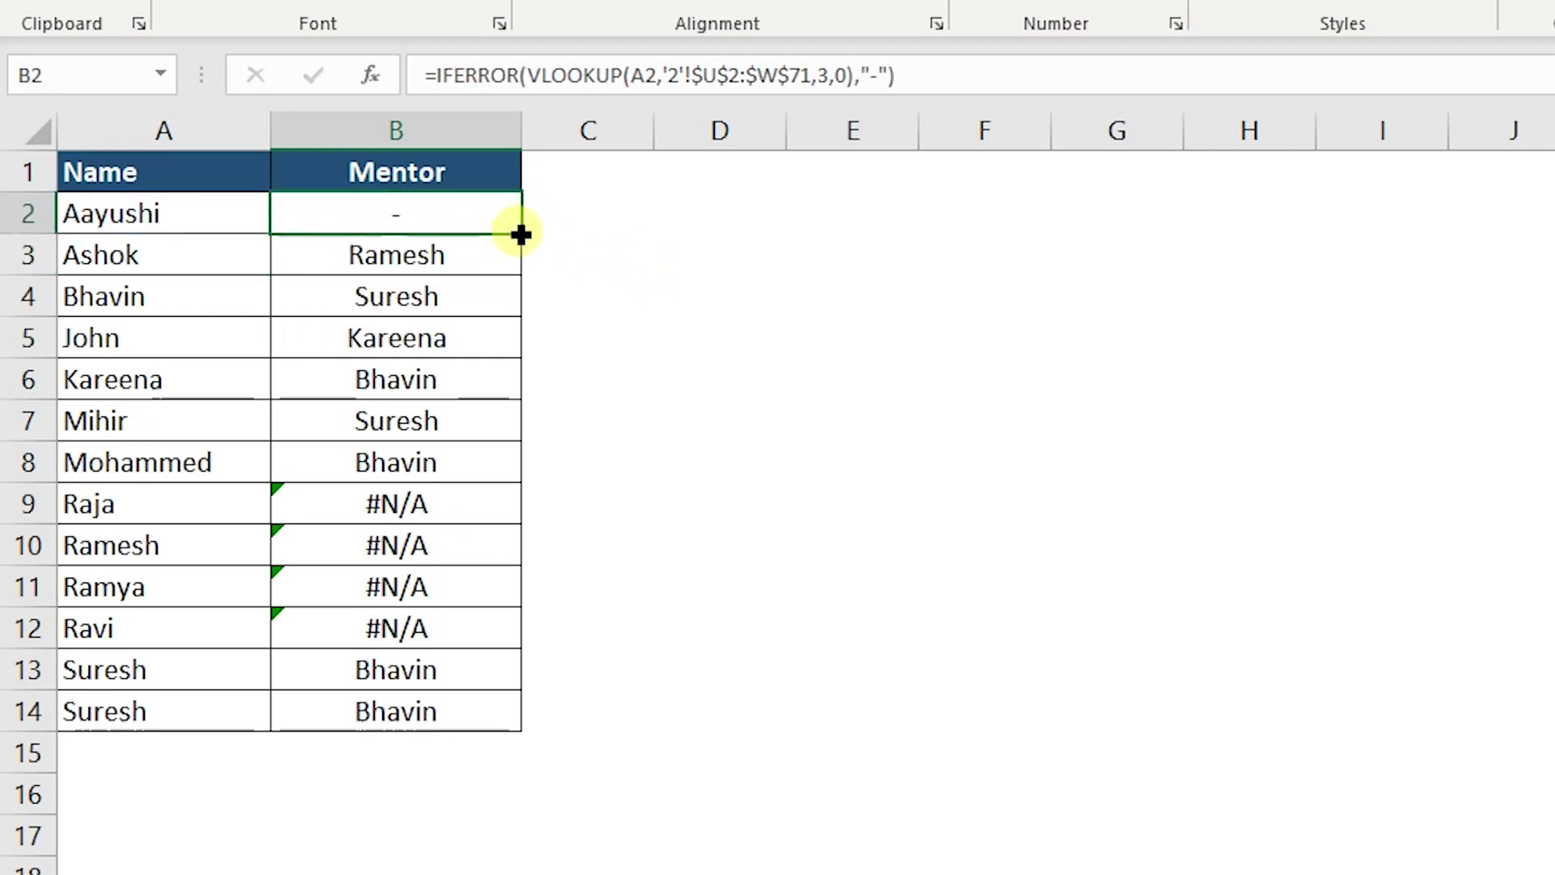
{"action": "double_click", "coordinate": [520, 235]}
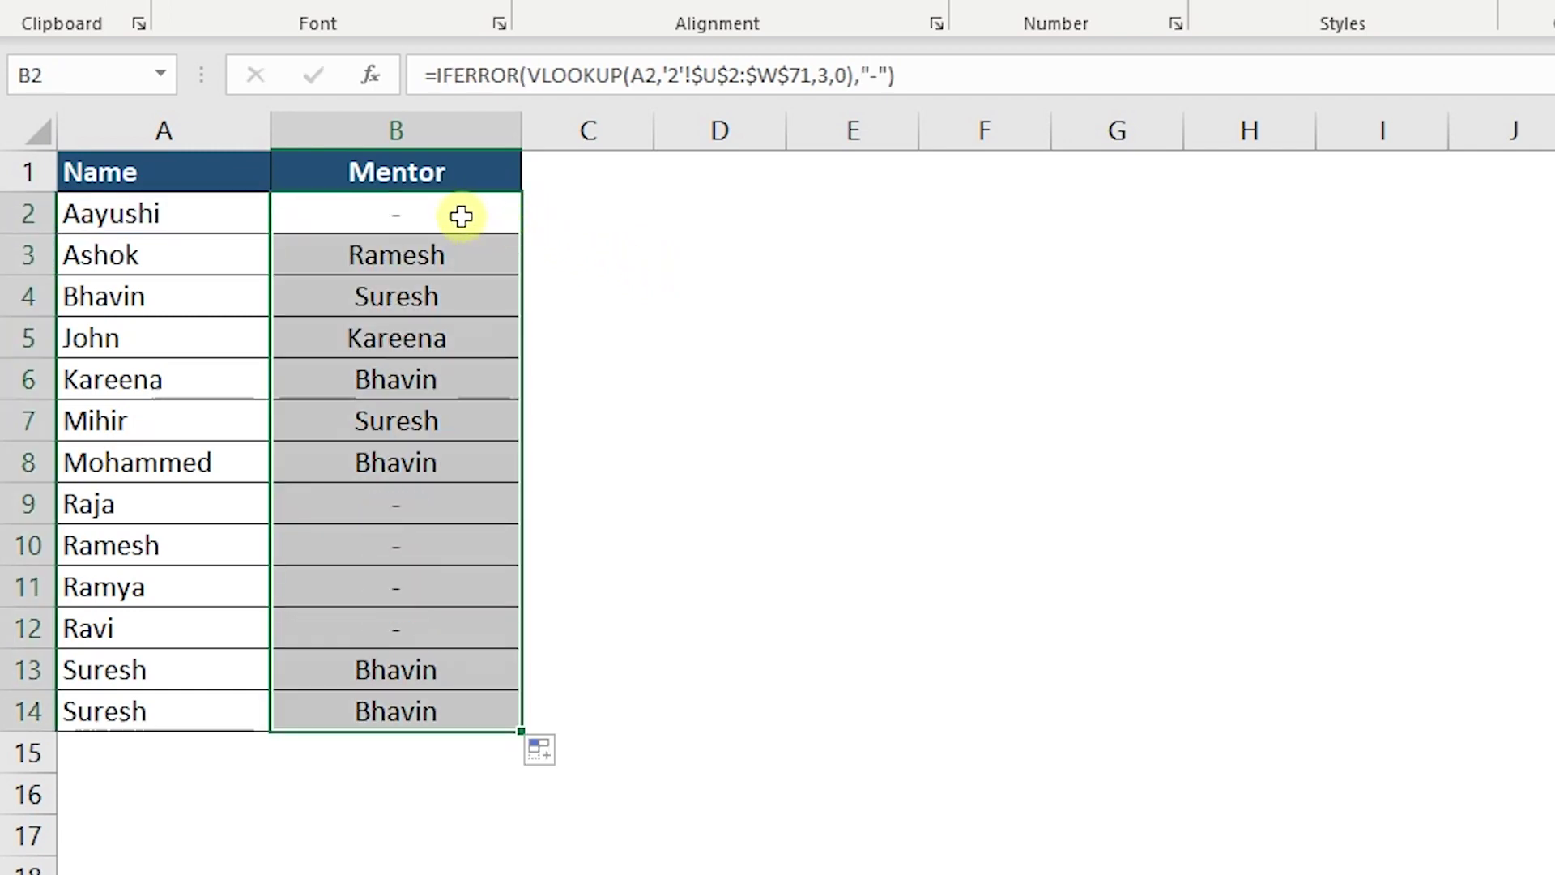
{"action": "left_click", "coordinate": [600, 238]}
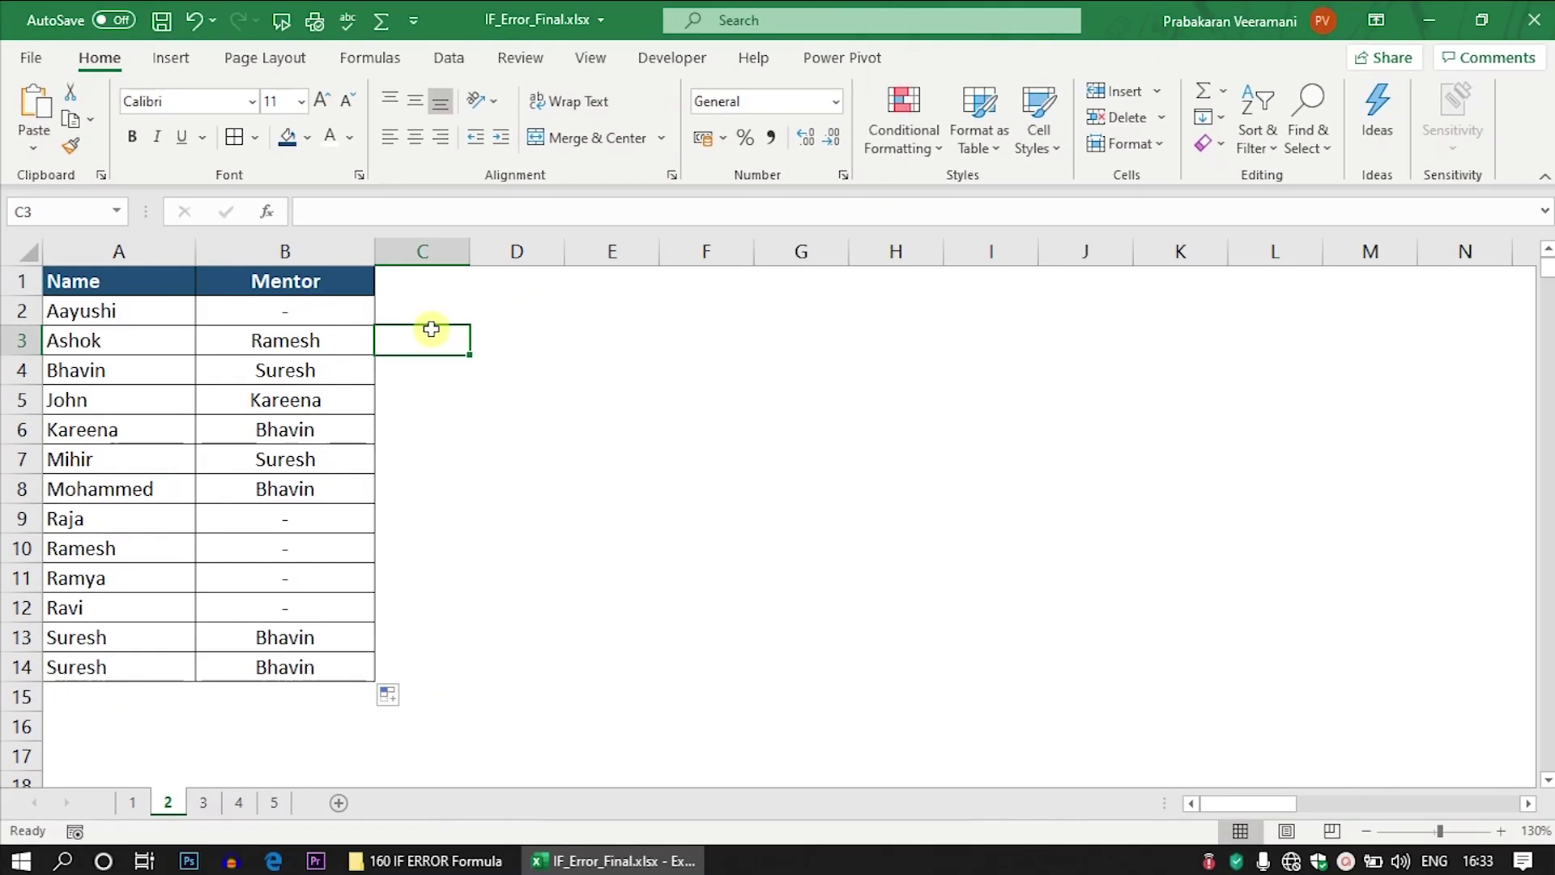
Switch to sheet 3 and inspect the =B2/C2 percentages in D2:D7, including D4's #VALUE!
{"action": "left_click", "coordinate": [204, 802]}
{"action": "left_click", "coordinate": [453, 306]}
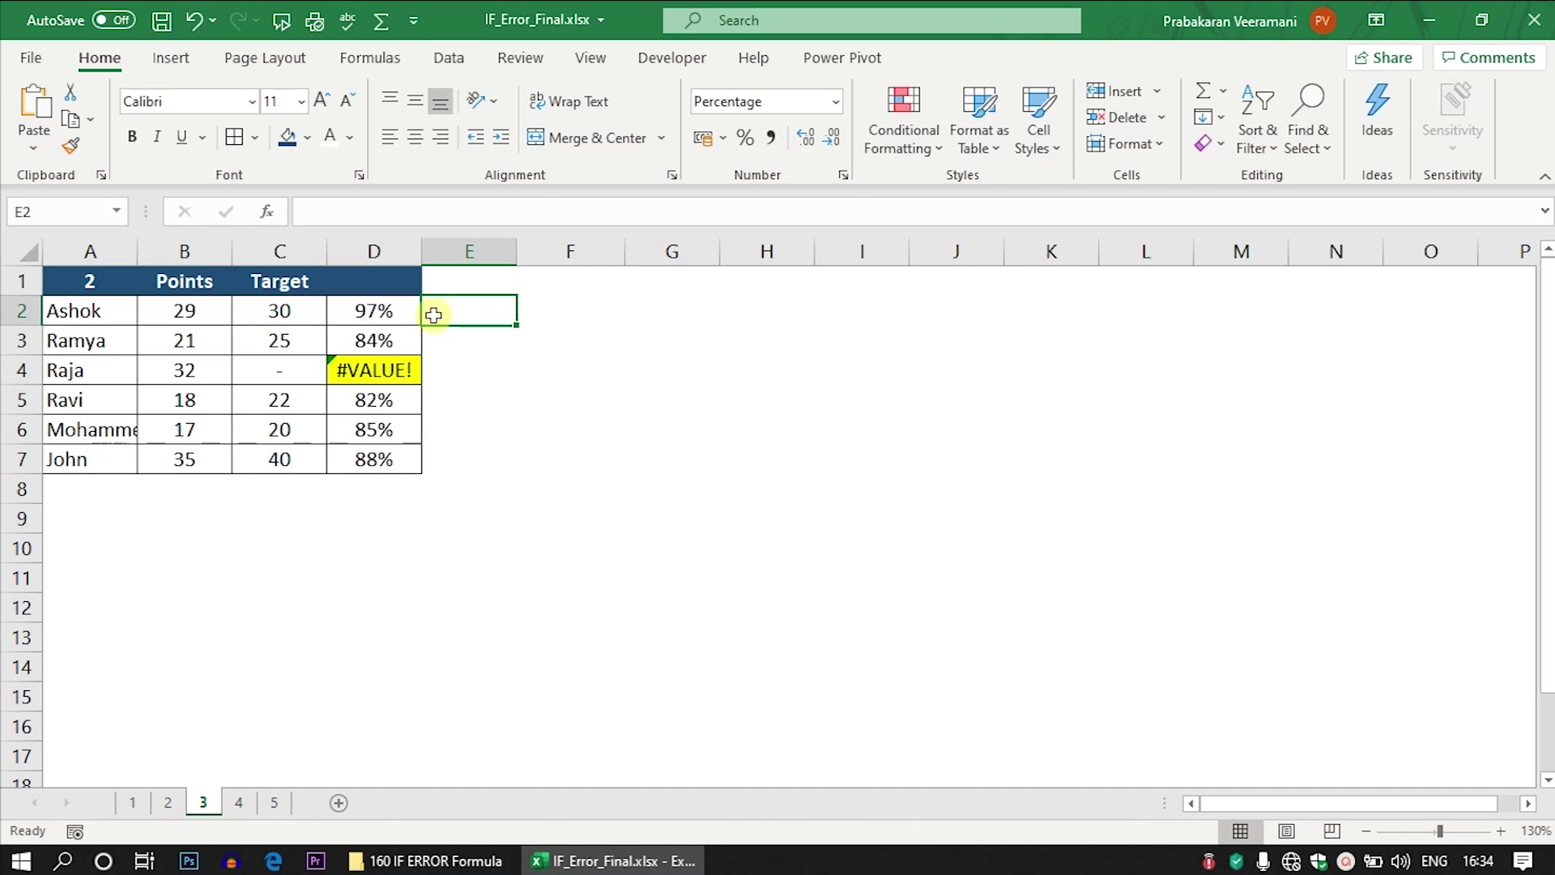
{"action": "left_click", "coordinate": [384, 308]}
{"action": "left_click_drag", "start_coordinate": [384, 318], "coordinate": [382, 460]}
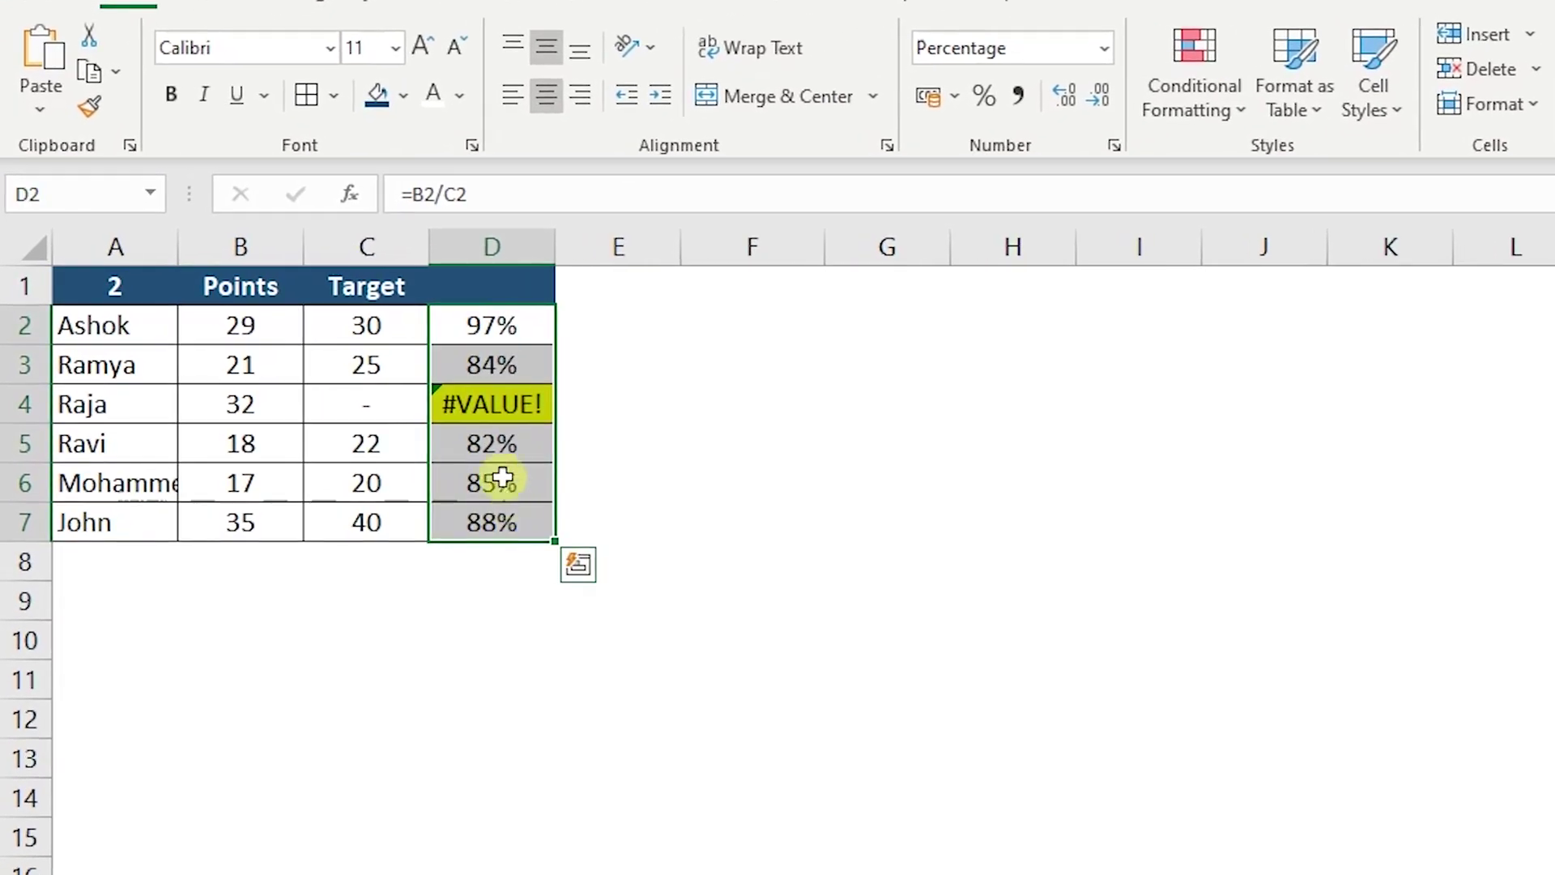
{"action": "left_click", "coordinate": [483, 407]}
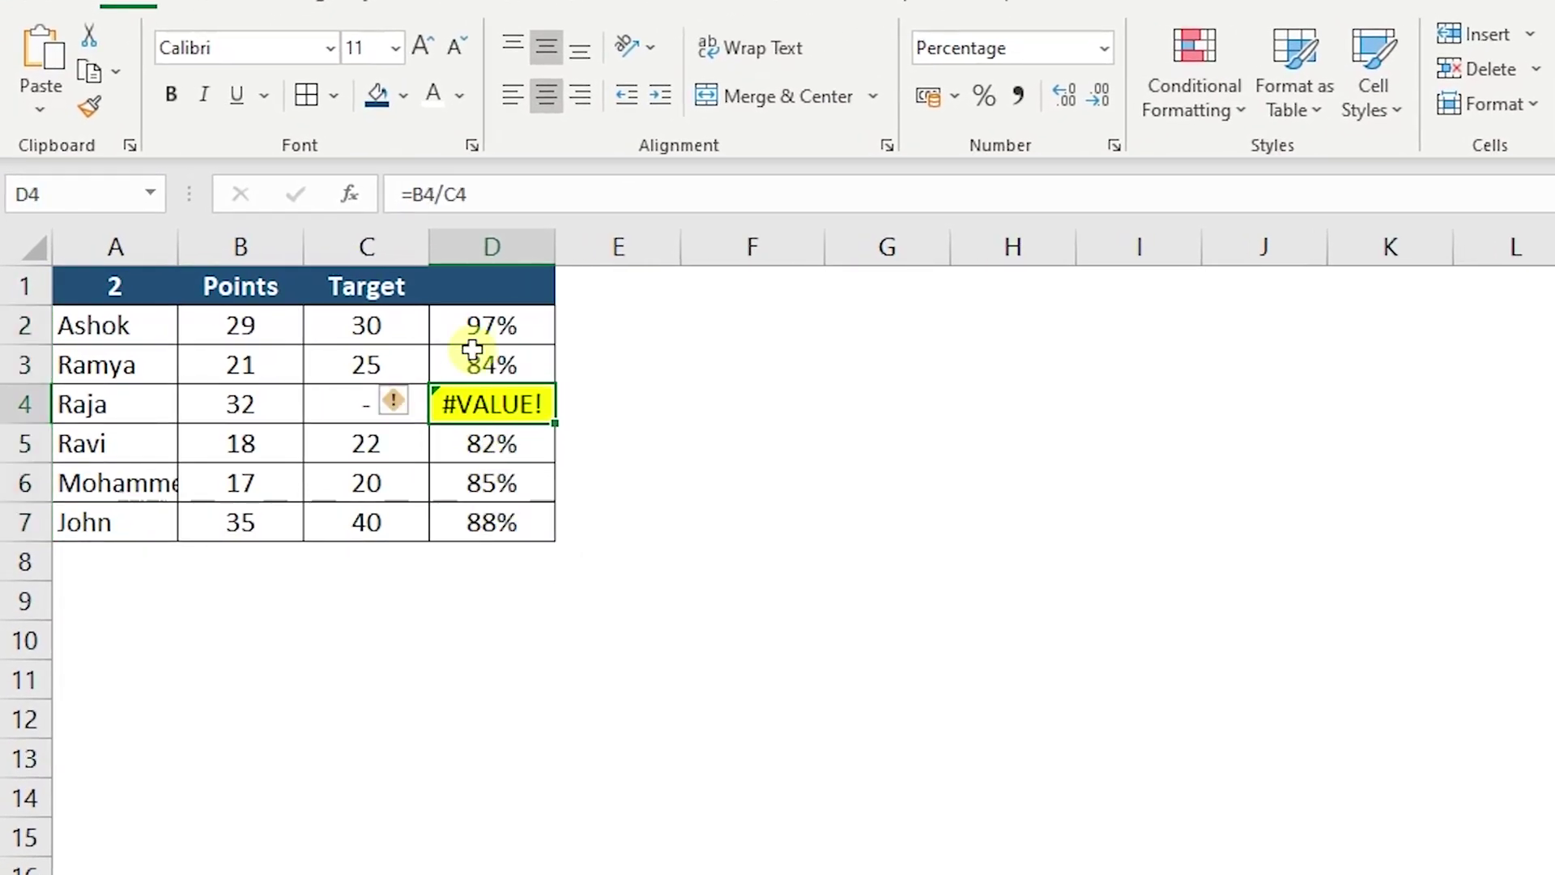
{"action": "double_click", "coordinate": [469, 318]}
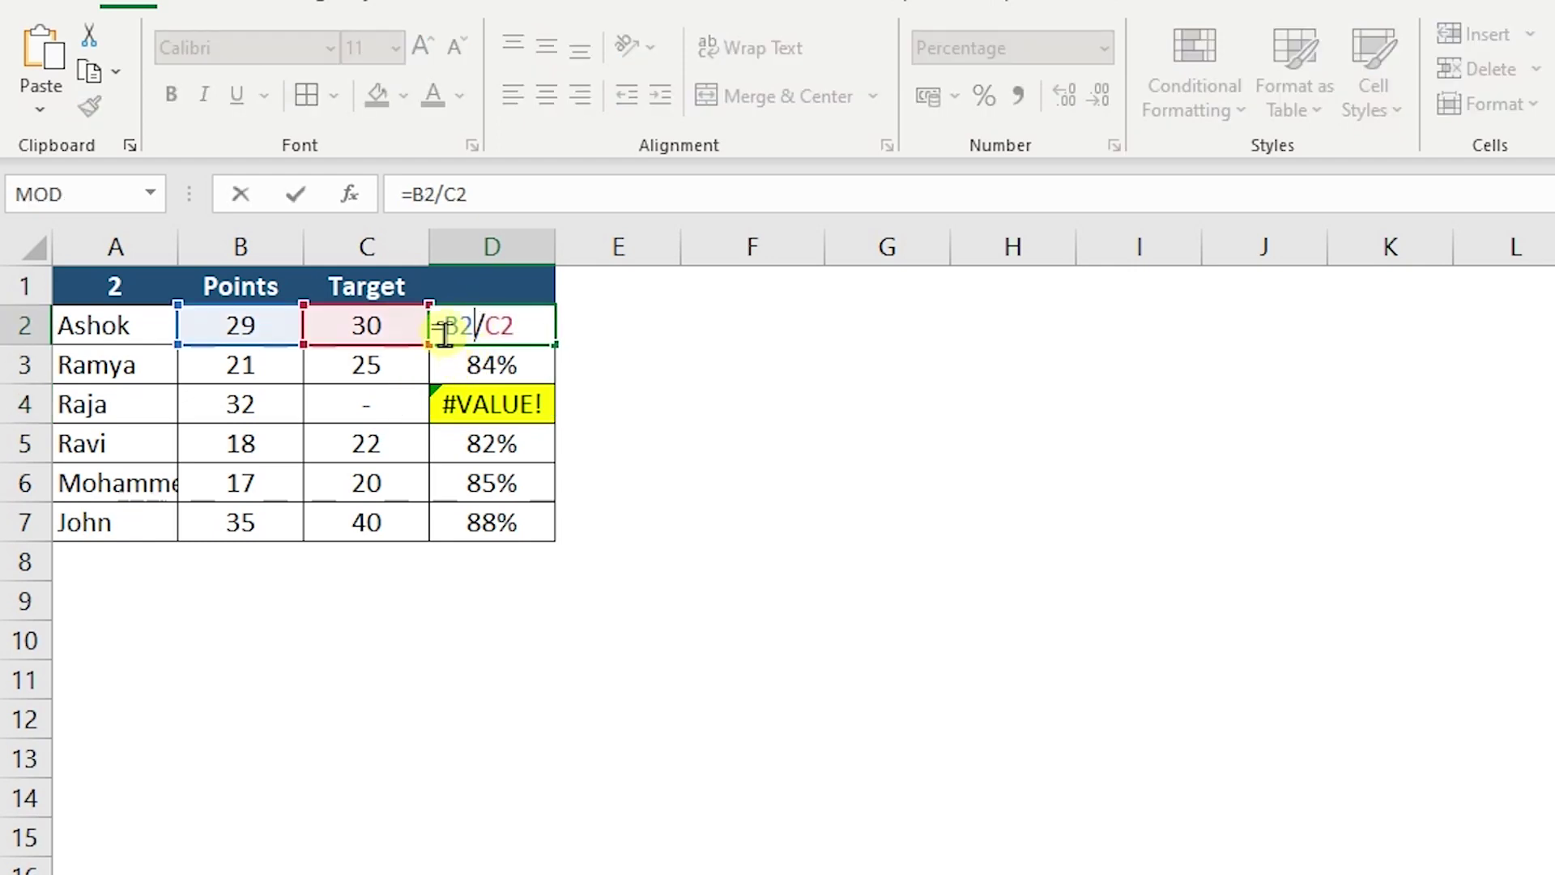
Change D2 to =IFERROR(B2/C2,"Check the Value")
{"action": "left_click_drag", "start_coordinate": [446, 324], "coordinate": [519, 325]}
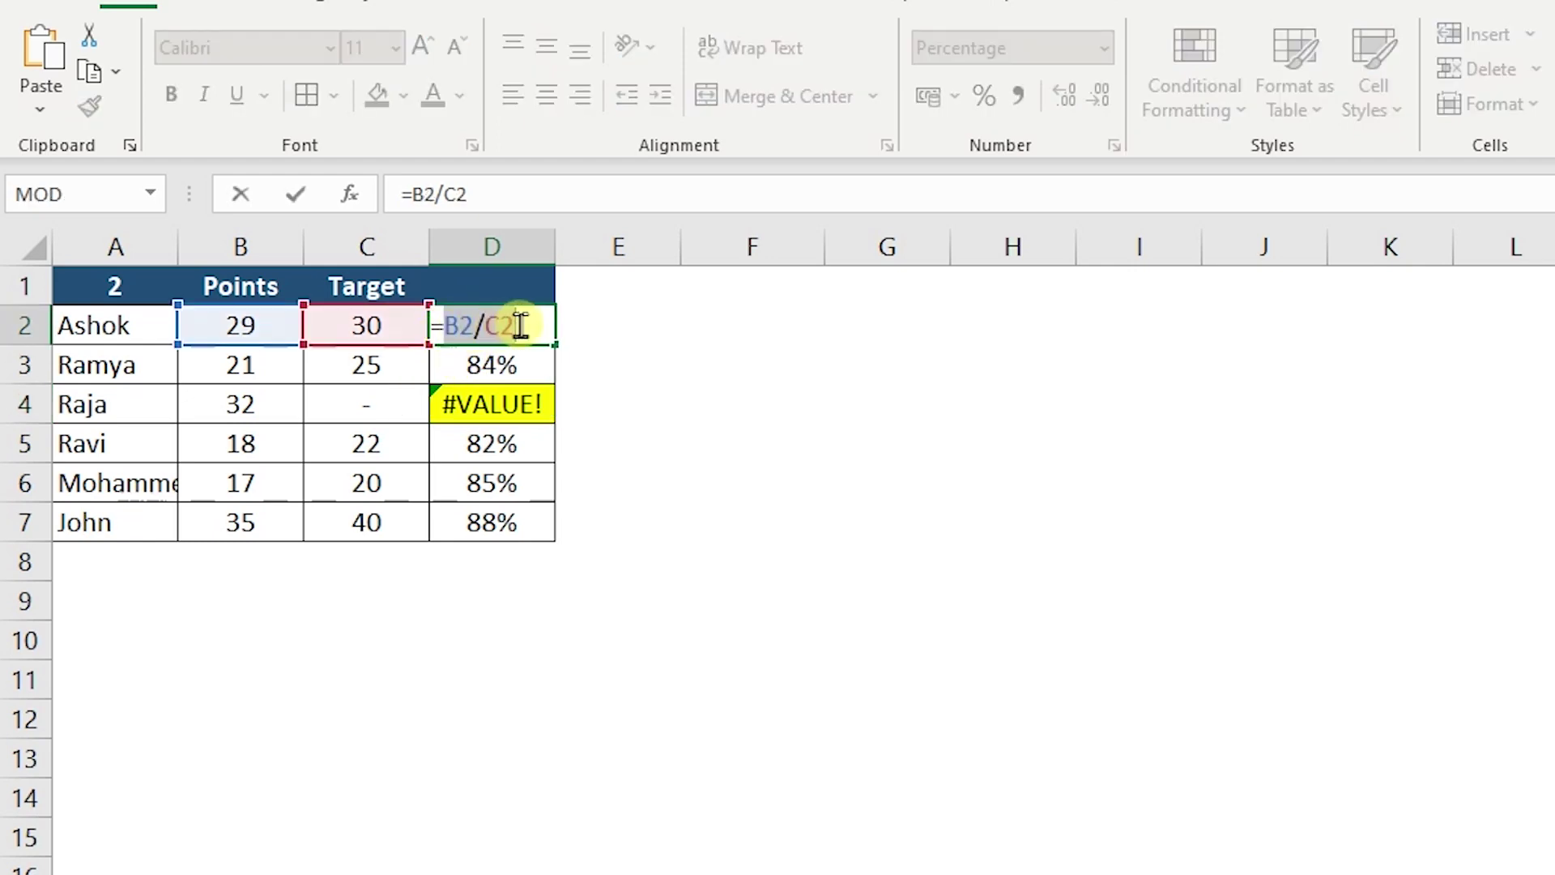
{"action": "left_click", "coordinate": [448, 323]}
{"action": "type", "text": "ife"}
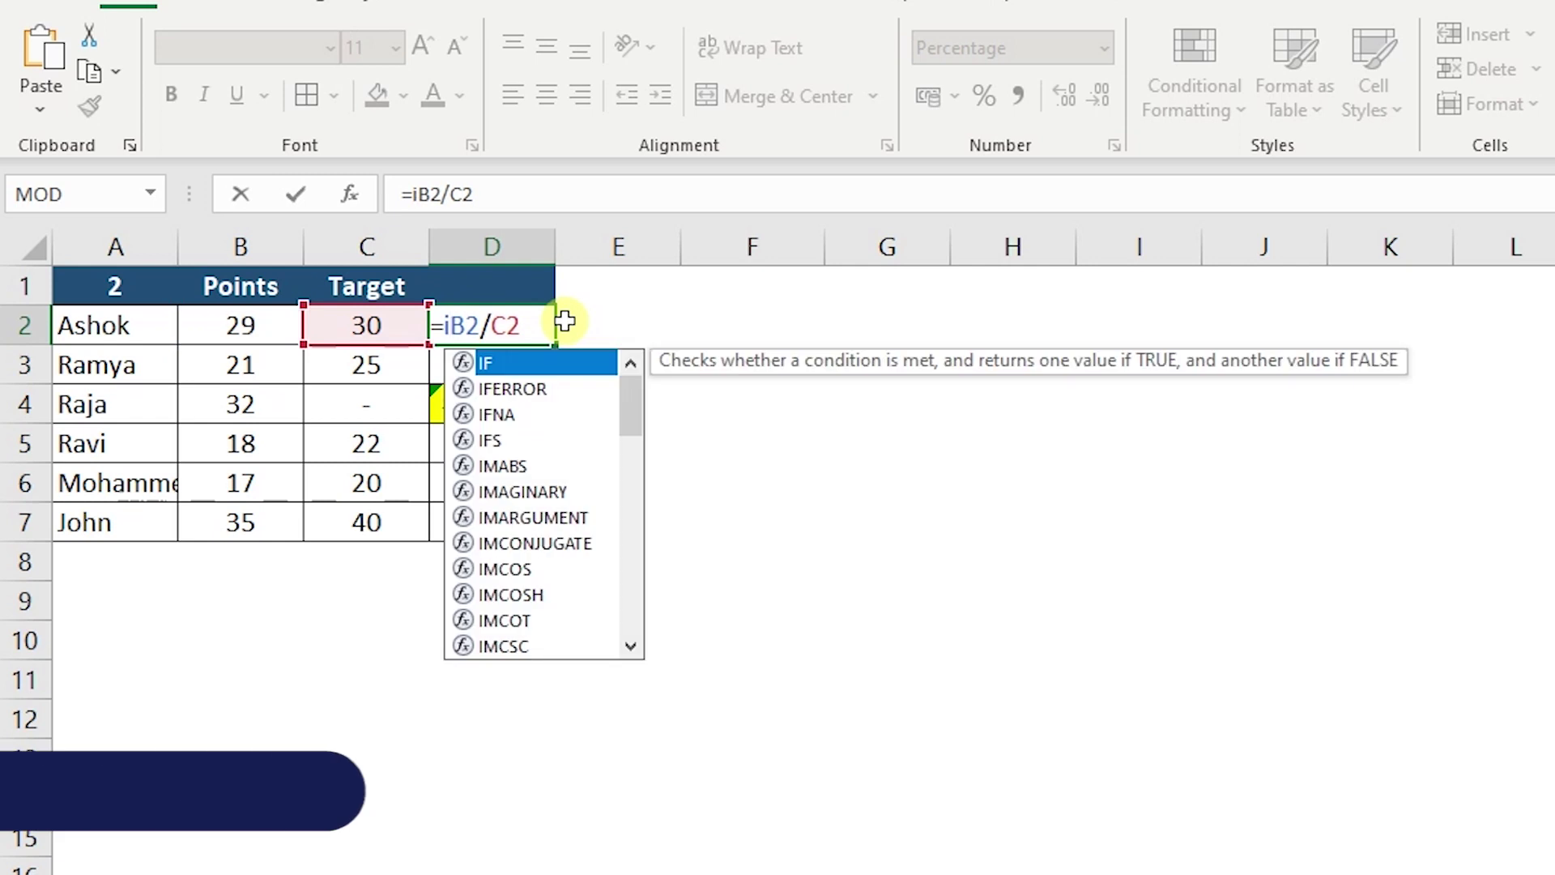
{"action": "key", "text": "Tab"}
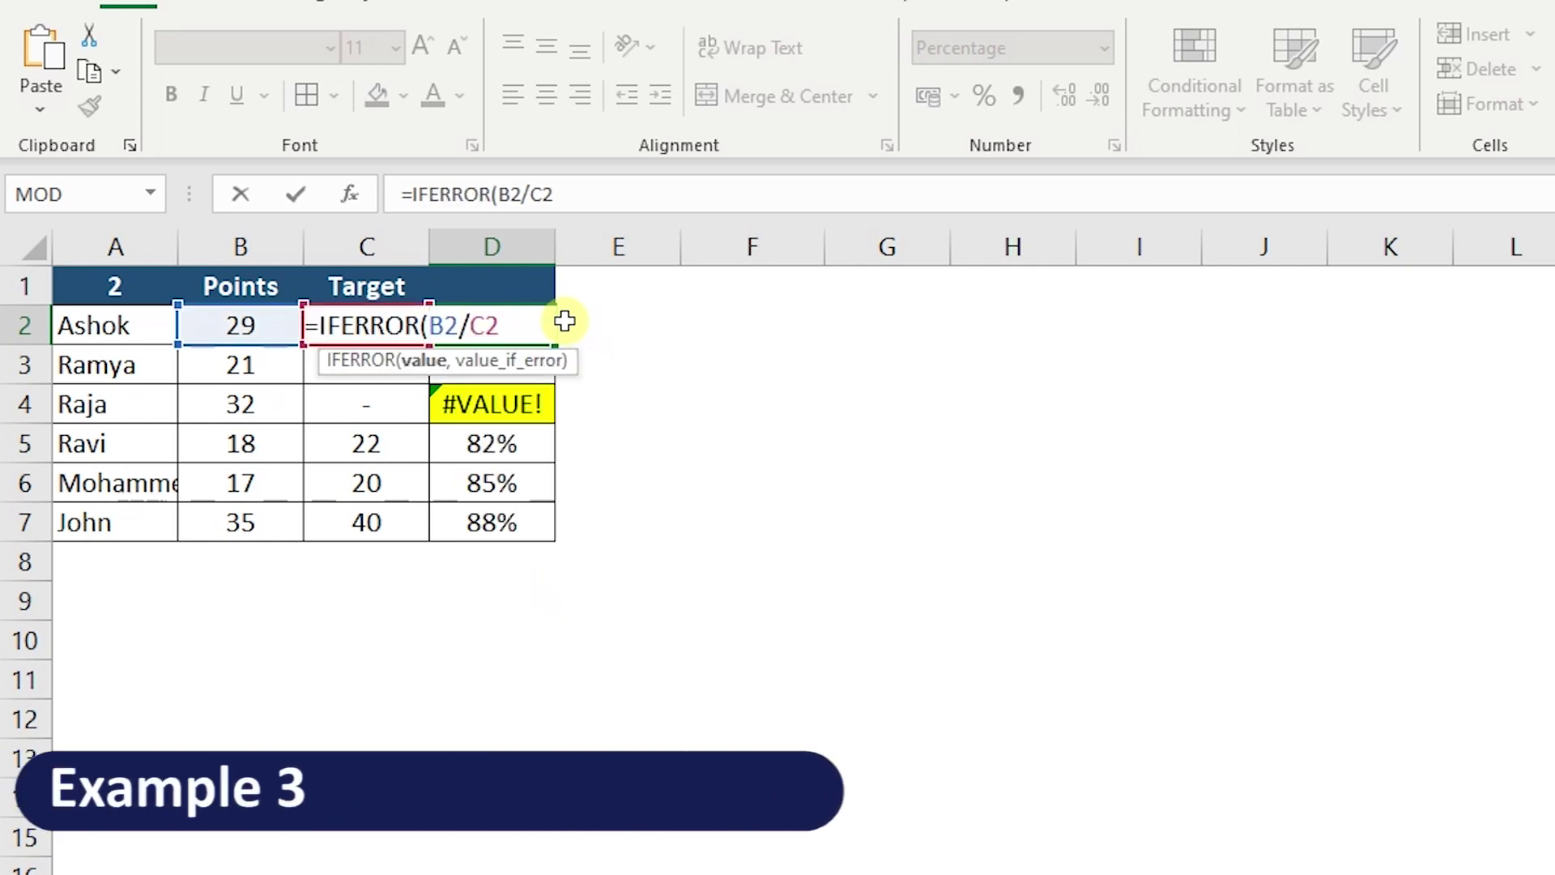
{"action": "double_click", "coordinate": [436, 332]}
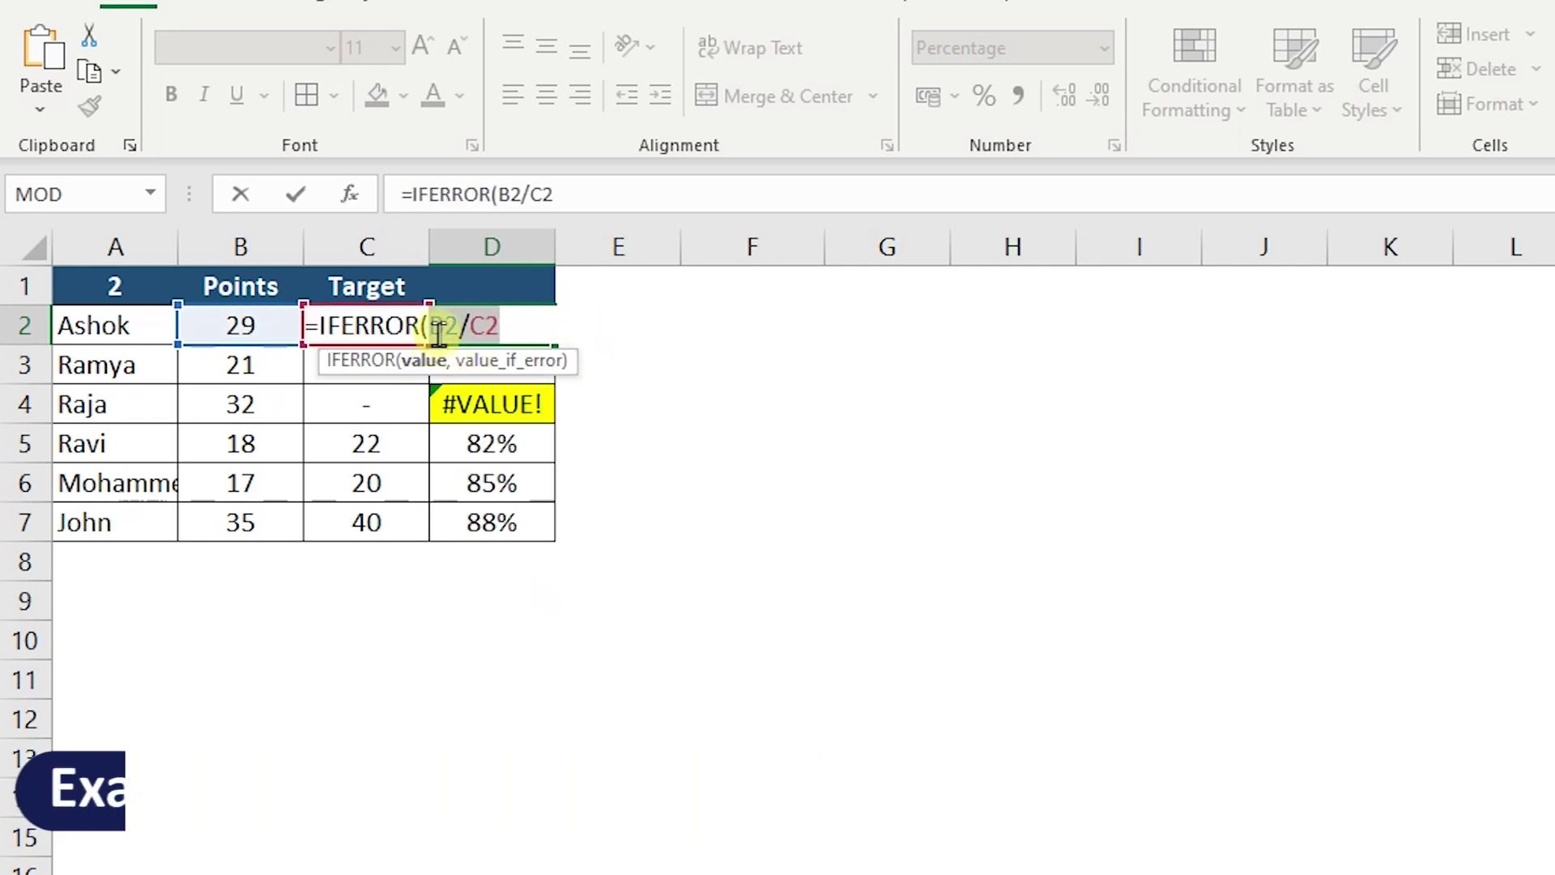
{"action": "left_click", "coordinate": [517, 328]}
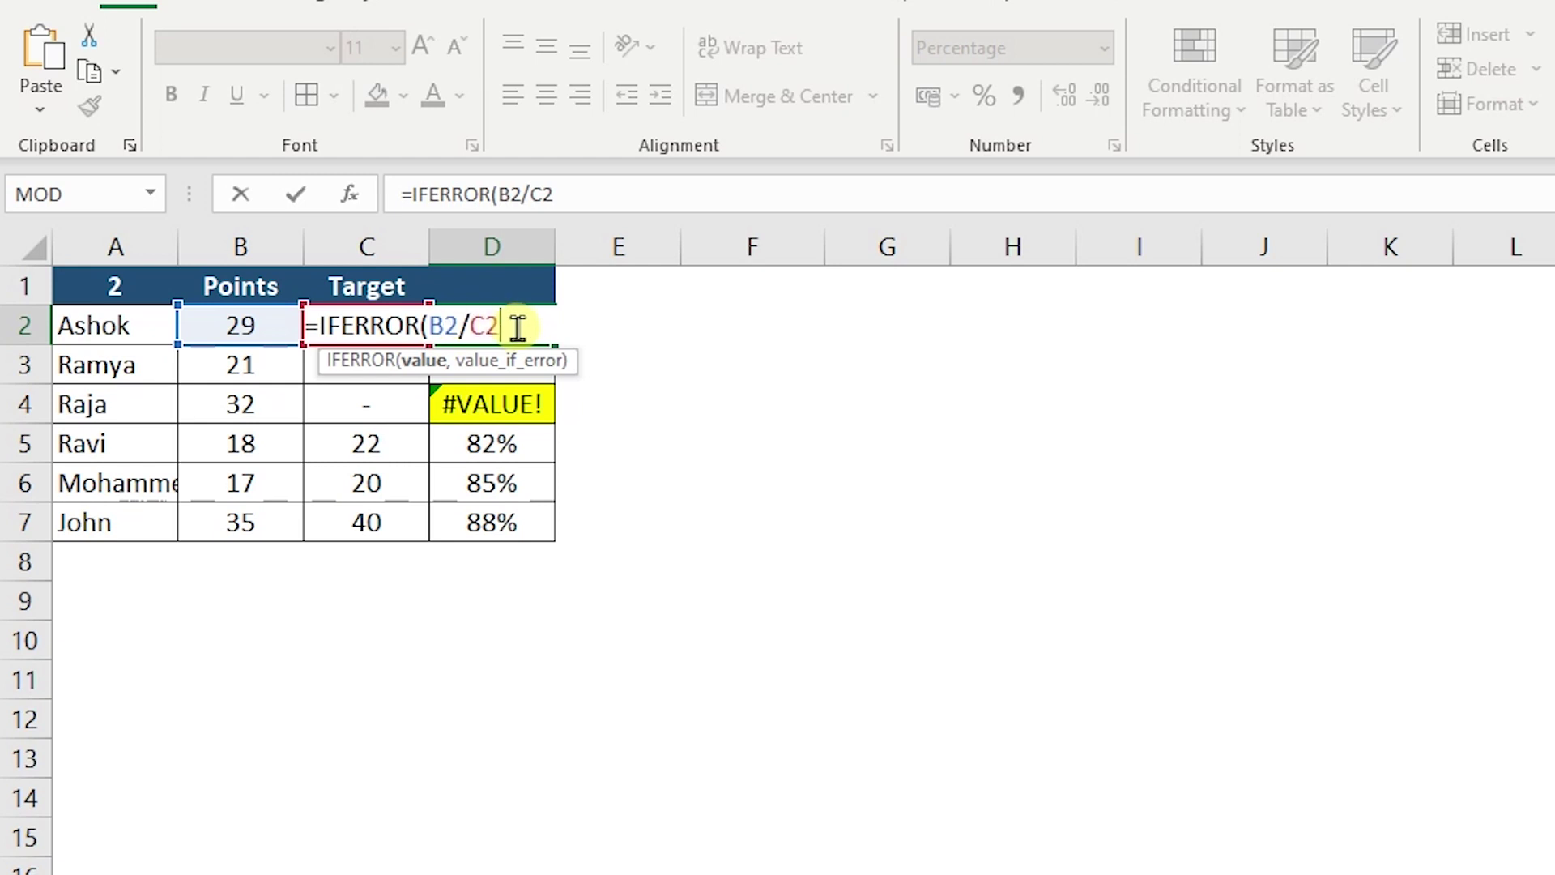
{"action": "type", "text": ",\""}
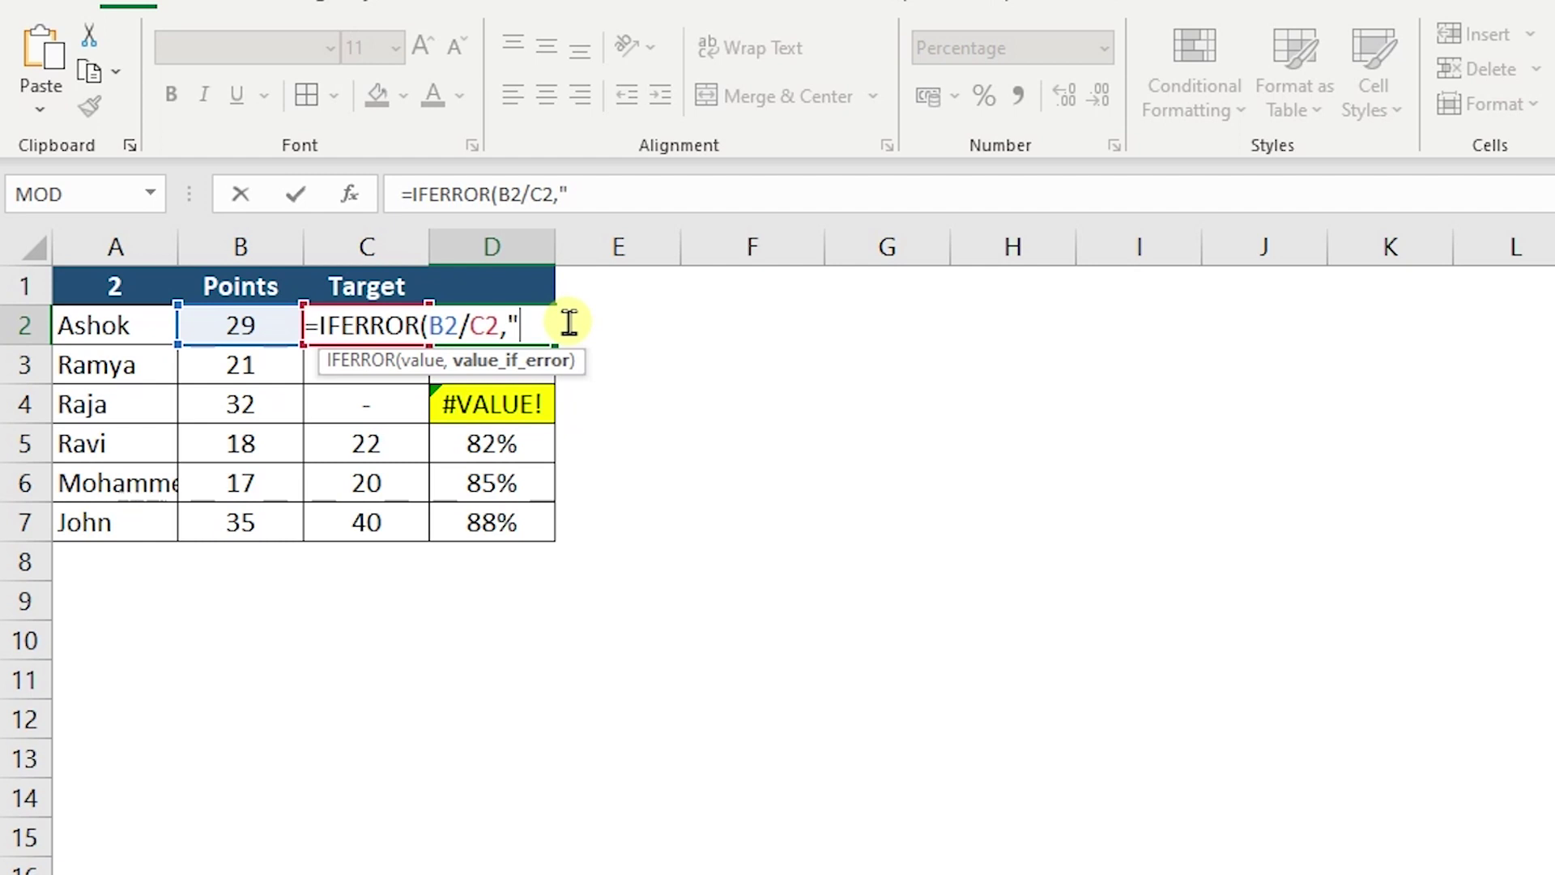
{"action": "type", "text": "Check the "}
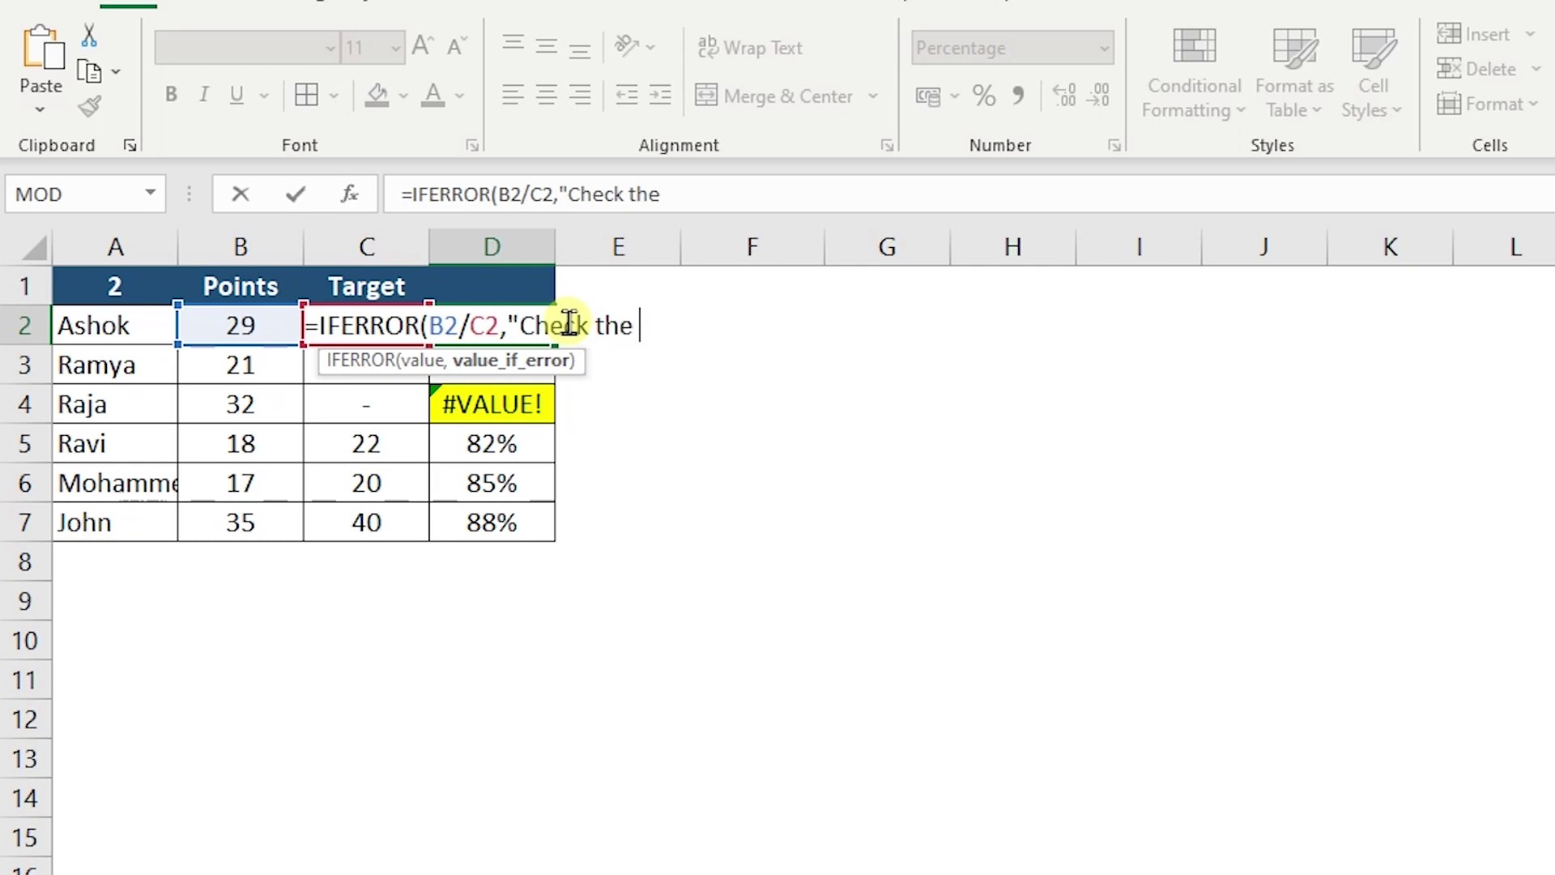
{"action": "type", "text": "Value\""}
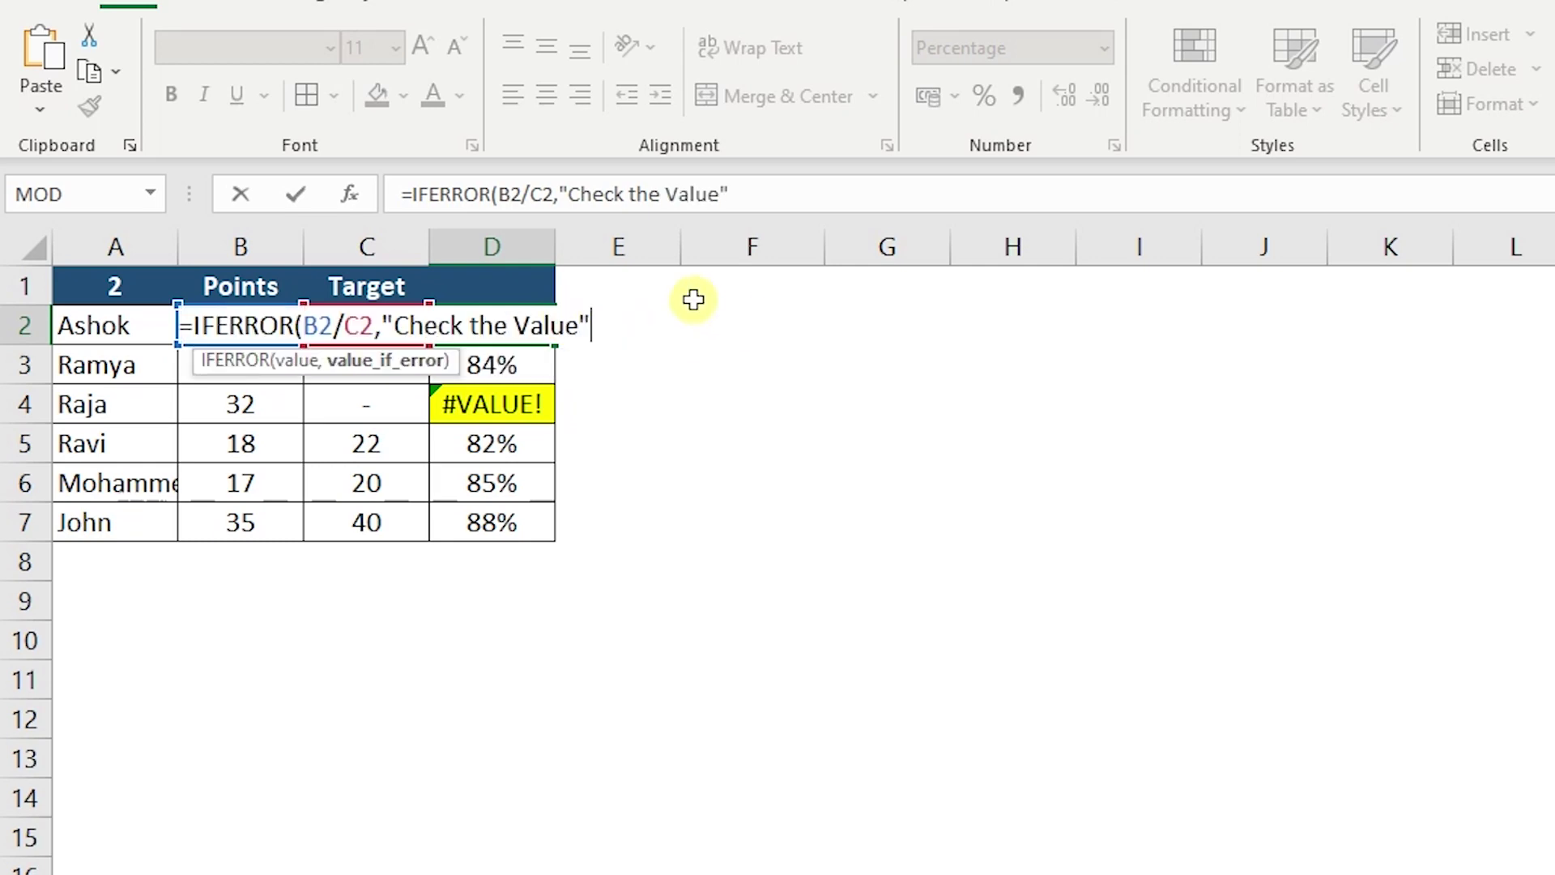
{"action": "type", "text": ")"}
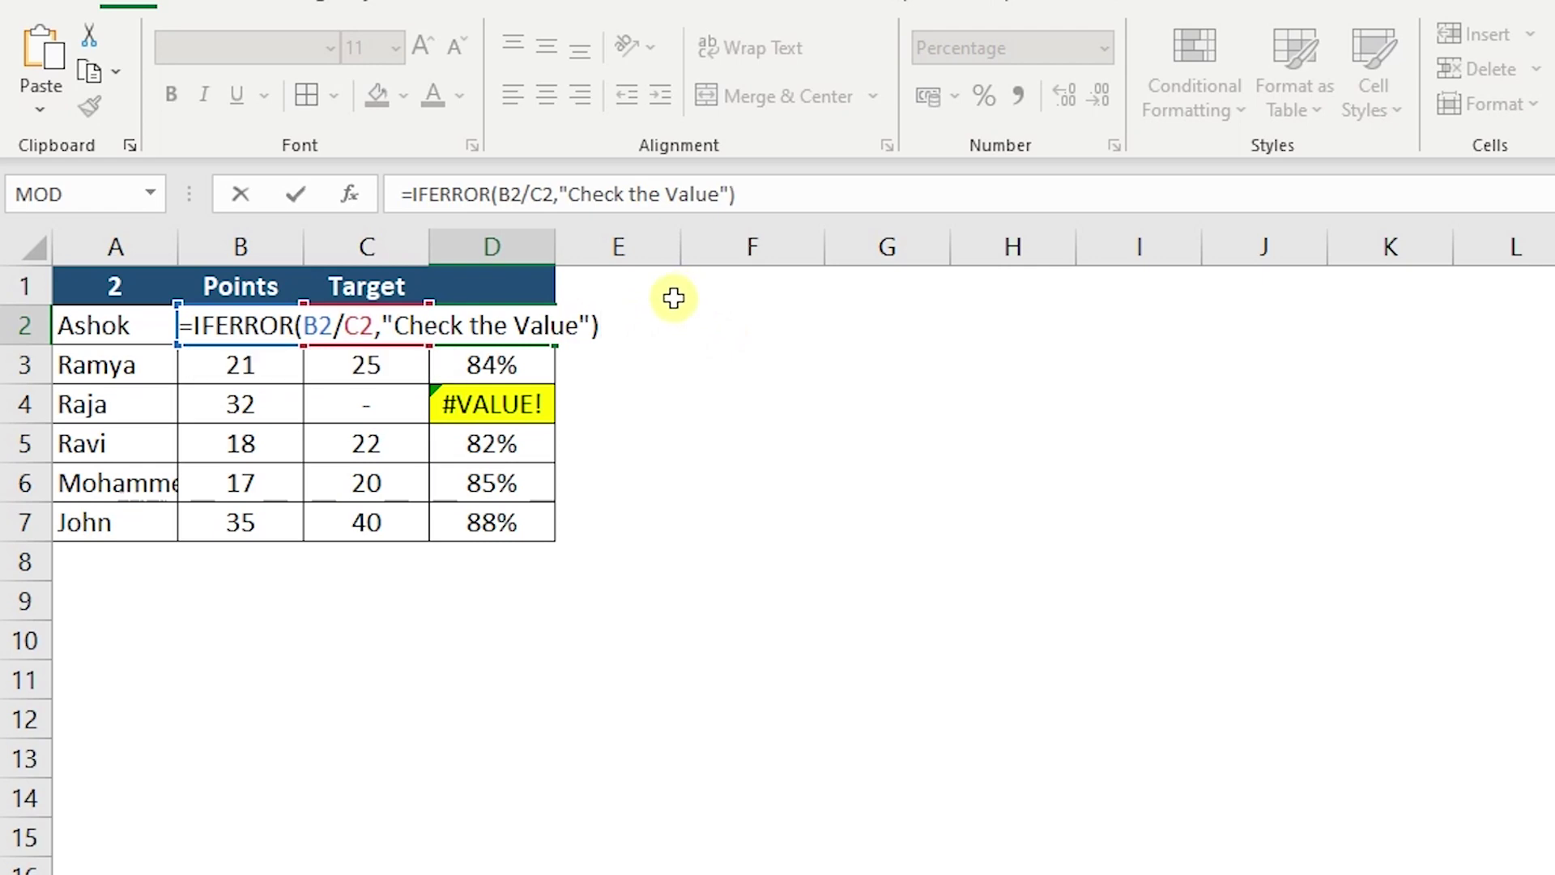
{"action": "key", "text": "Return"}
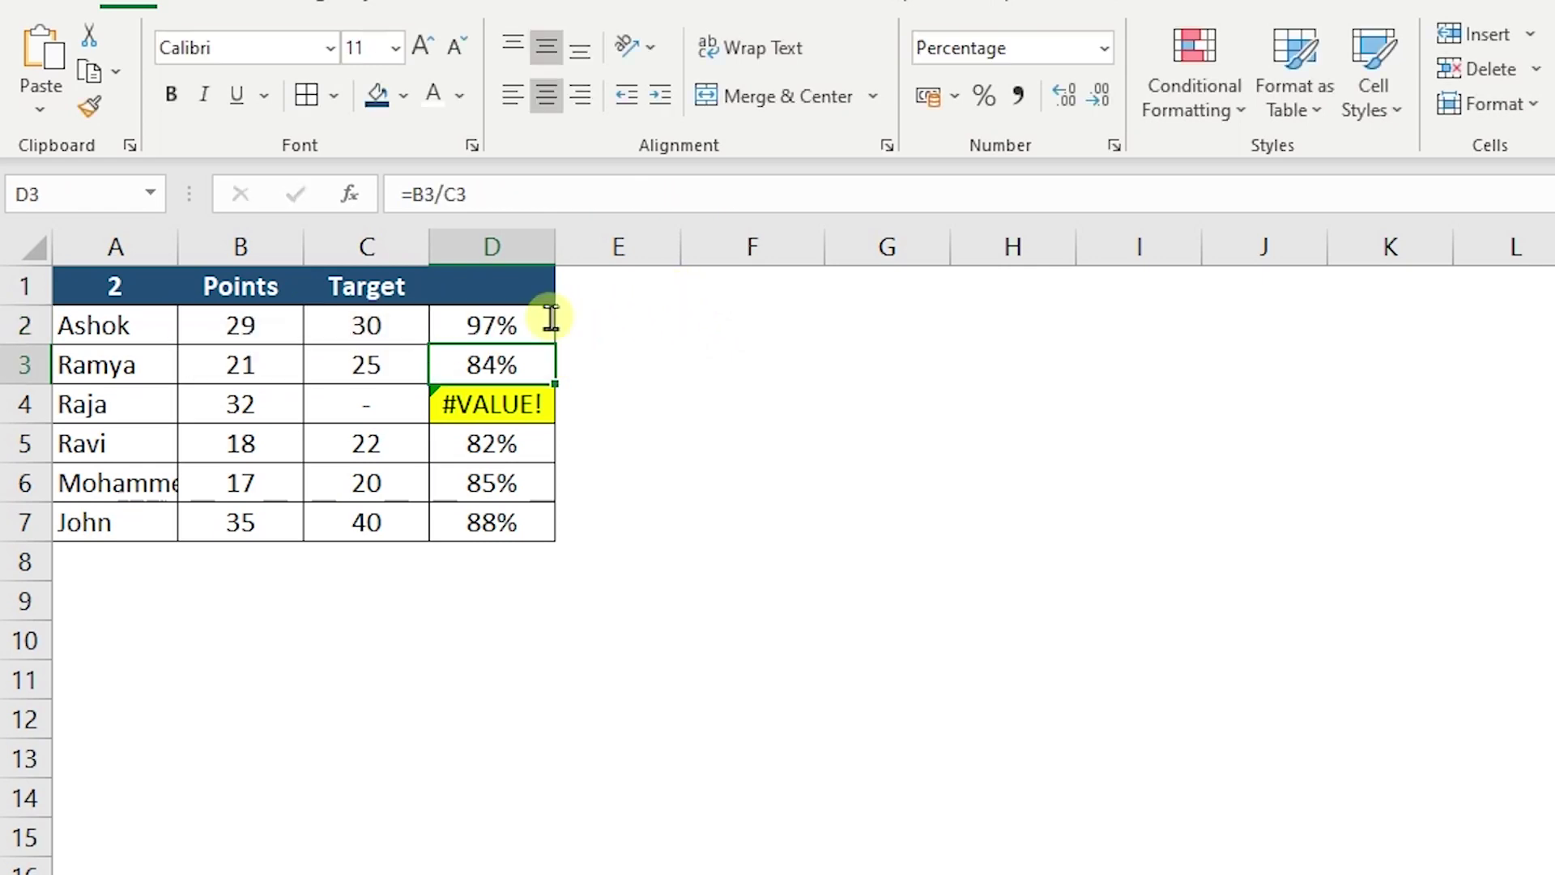
Fill D2's IFERROR formula down to D7 and widen column D so D4 reads Check the Value
{"action": "left_click", "coordinate": [536, 316]}
{"action": "left_click_drag", "start_coordinate": [554, 343], "coordinate": [547, 551]}
{"action": "left_click", "coordinate": [632, 406]}
{"action": "key", "text": "Left"}
{"action": "left_click_drag", "start_coordinate": [559, 235], "coordinate": [677, 270]}
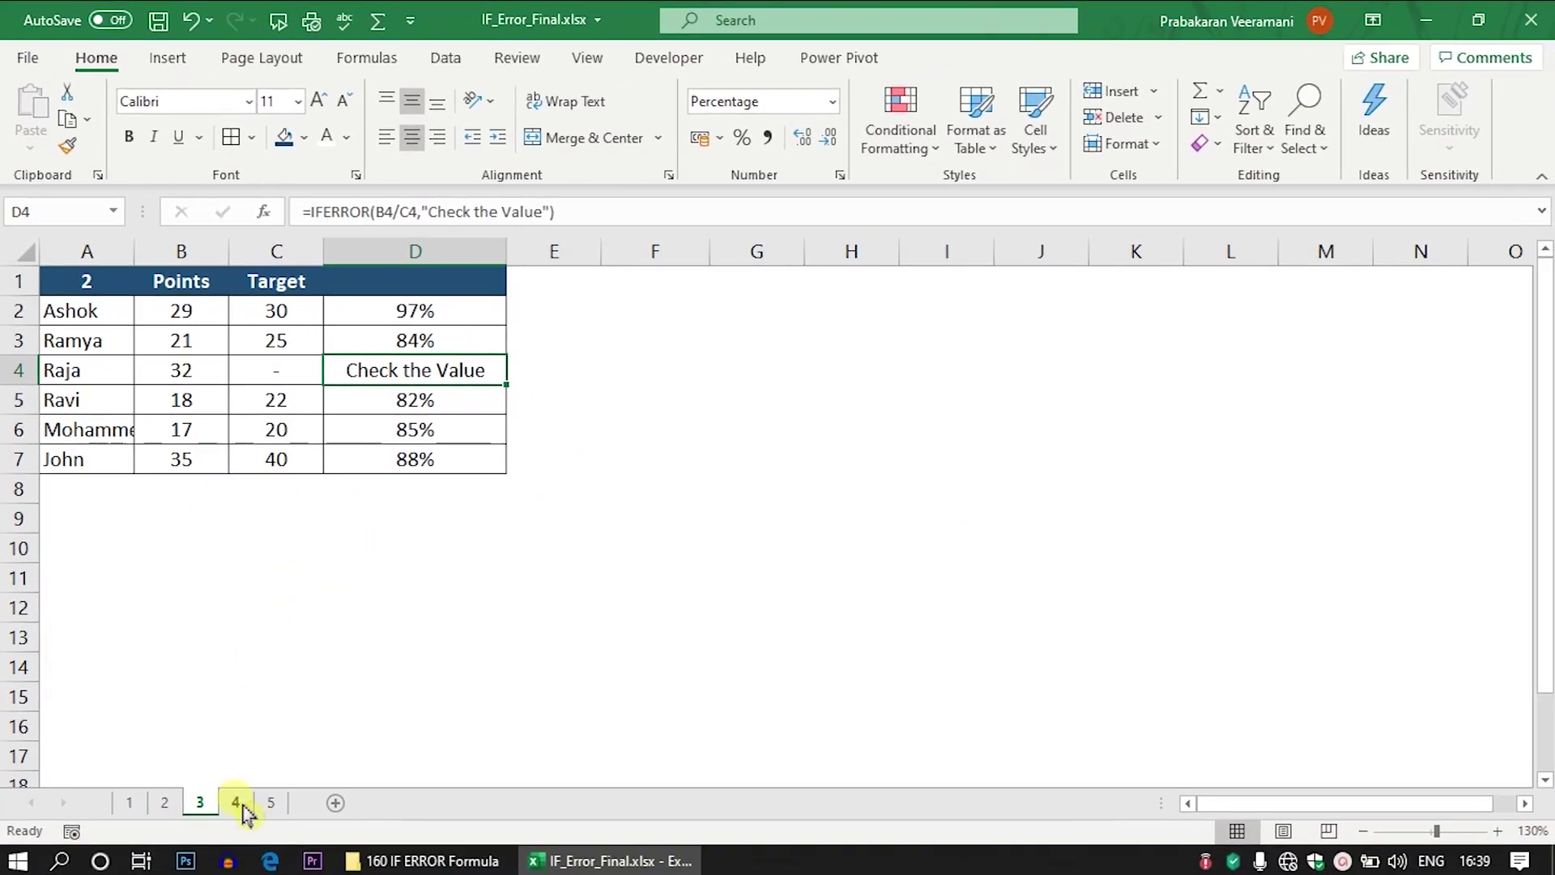
{"action": "left_click", "coordinate": [236, 803]}
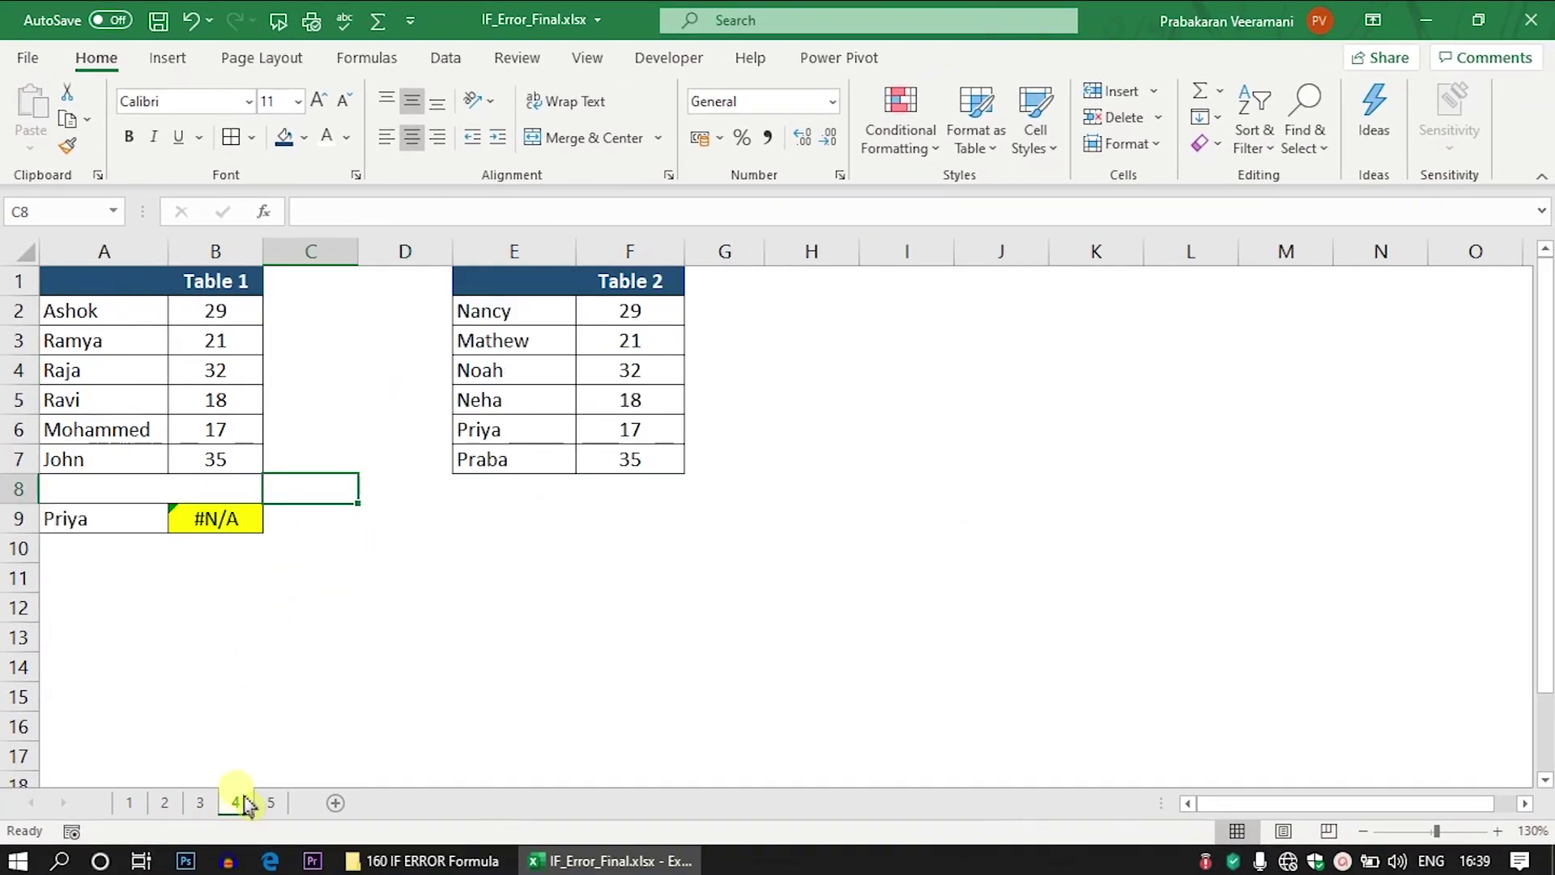
{"action": "left_click", "coordinate": [404, 572]}
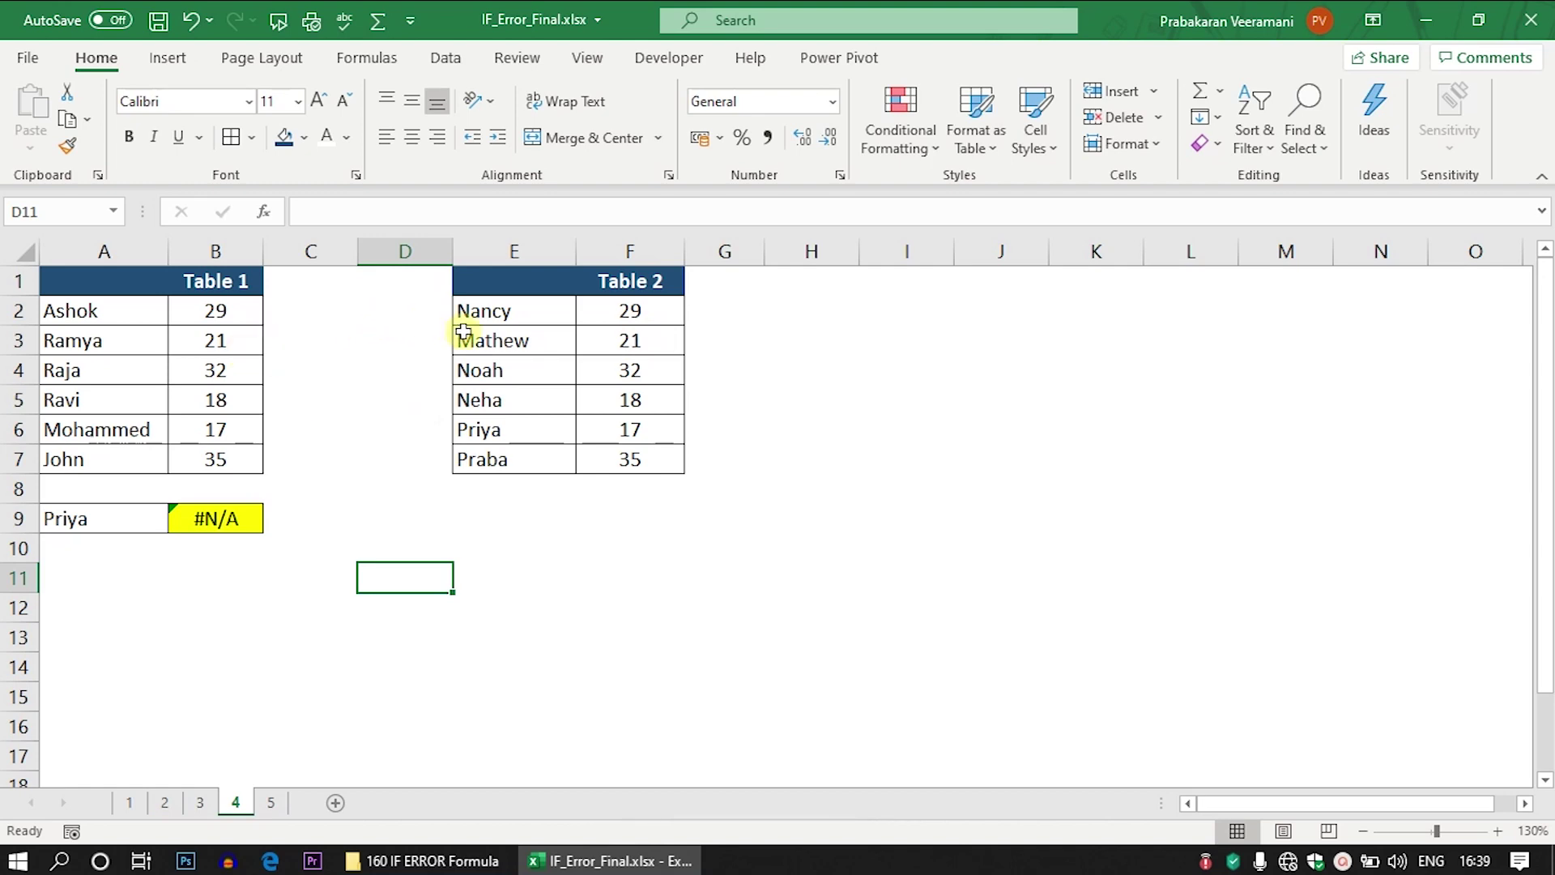
{"action": "left_click", "coordinate": [126, 516]}
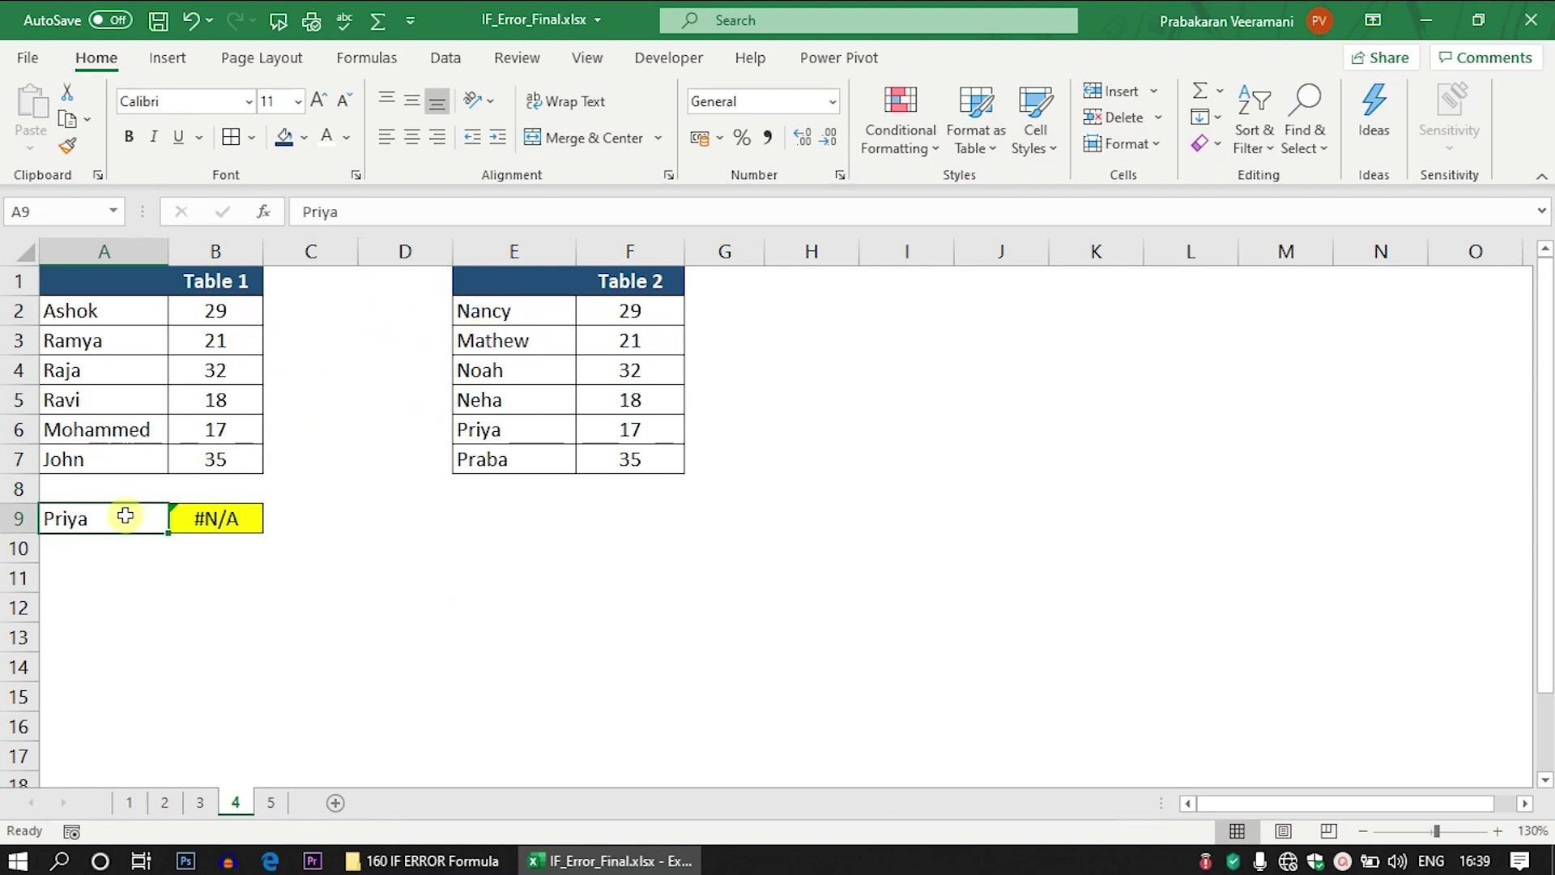
{"action": "left_click", "coordinate": [195, 516]}
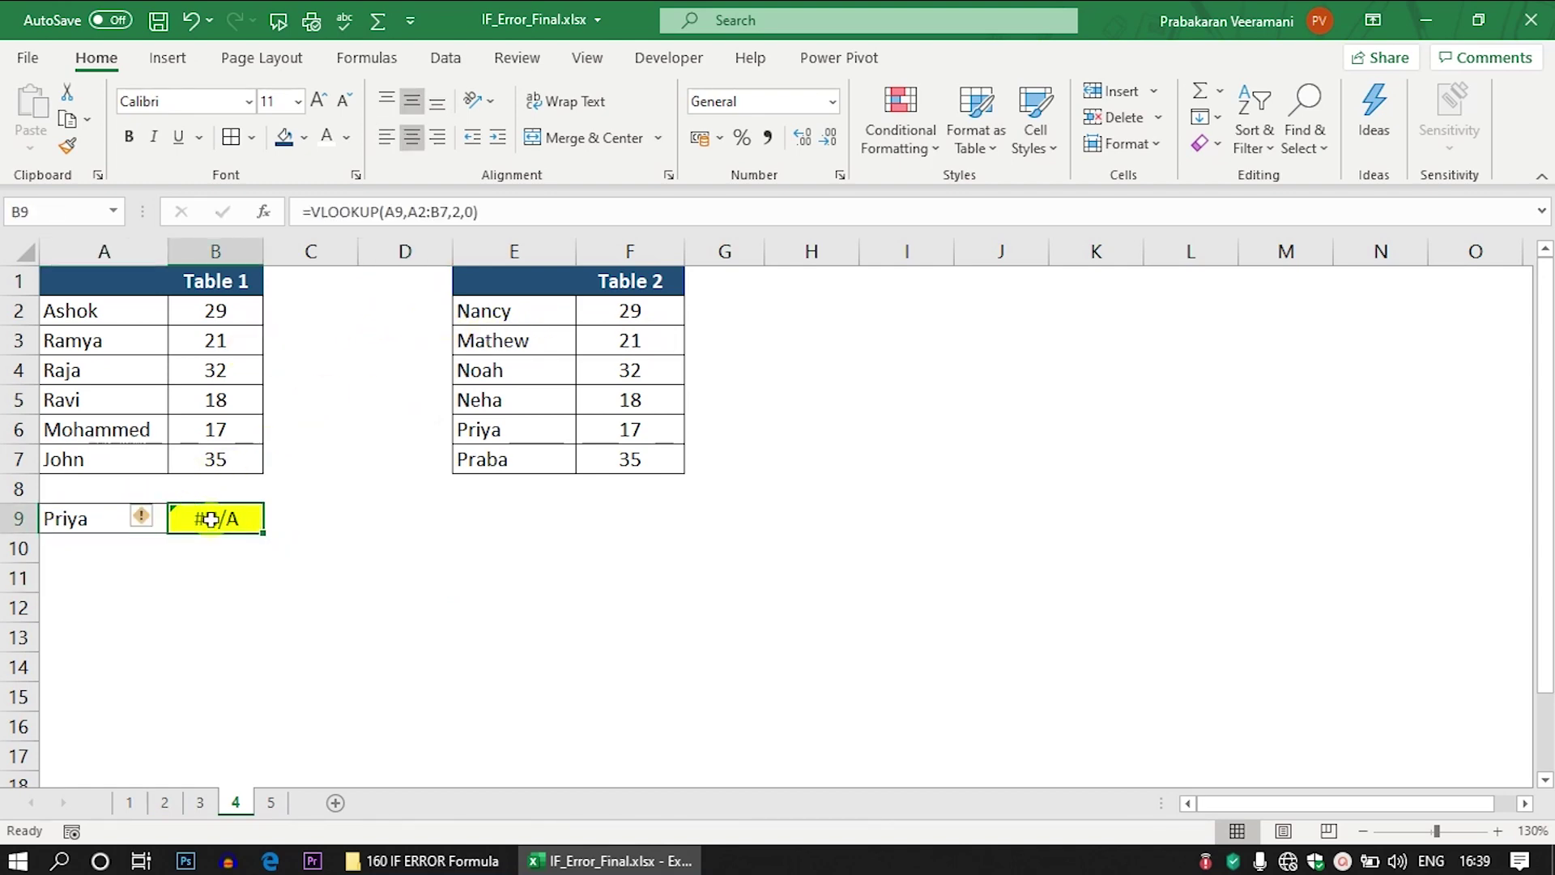
{"action": "double_click", "coordinate": [210, 519]}
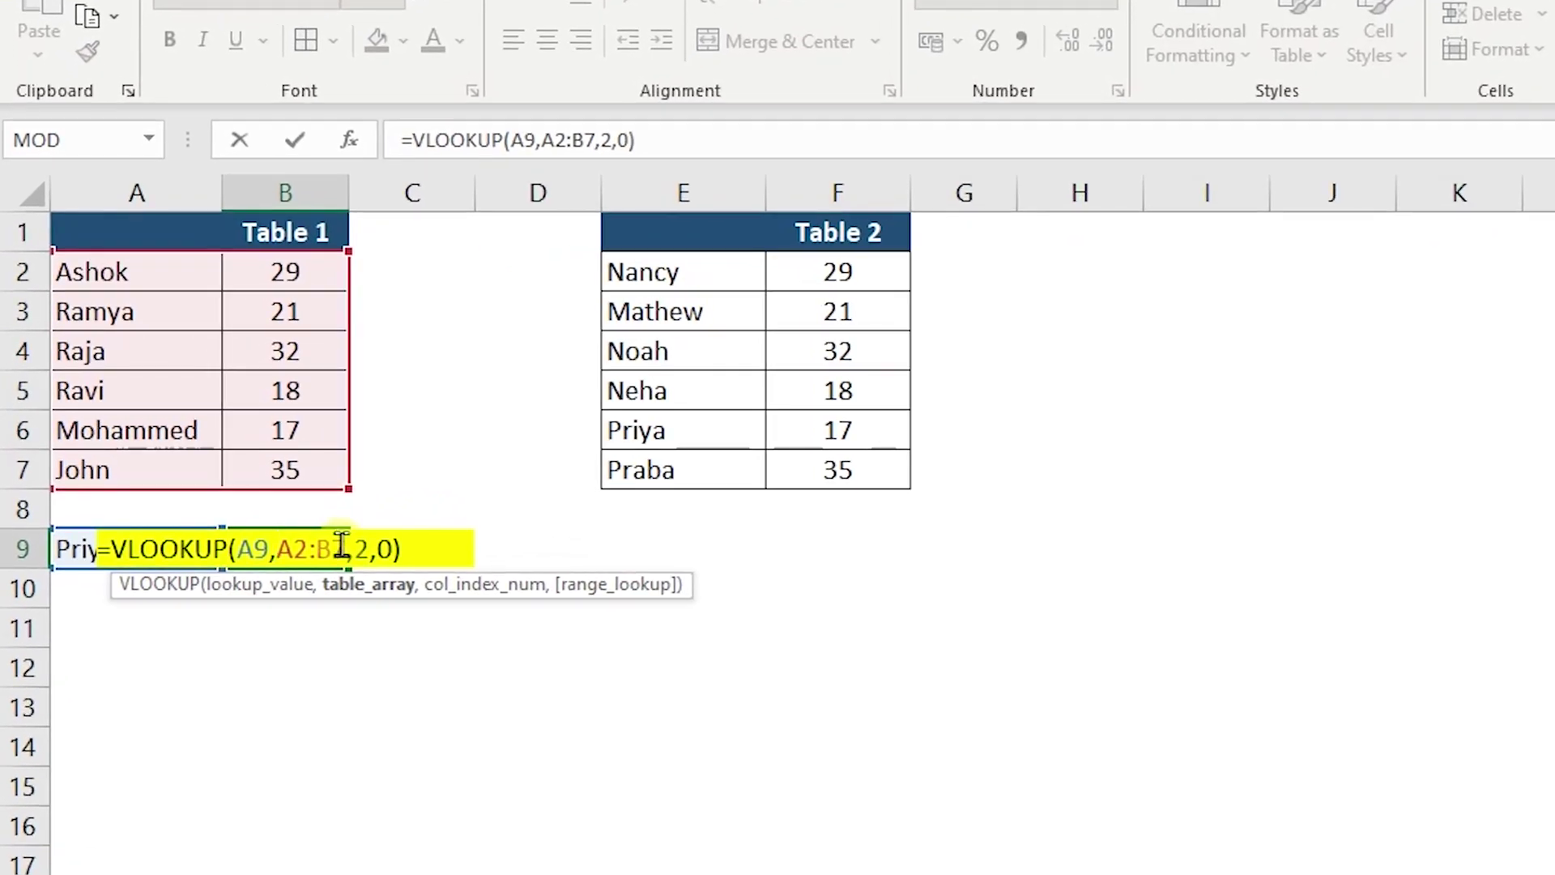
{"action": "key", "text": "Escape"}
{"action": "left_click_drag", "start_coordinate": [308, 275], "coordinate": [134, 268]}
{"action": "left_click", "coordinate": [70, 545]}
{"action": "left_click", "coordinate": [288, 547]}
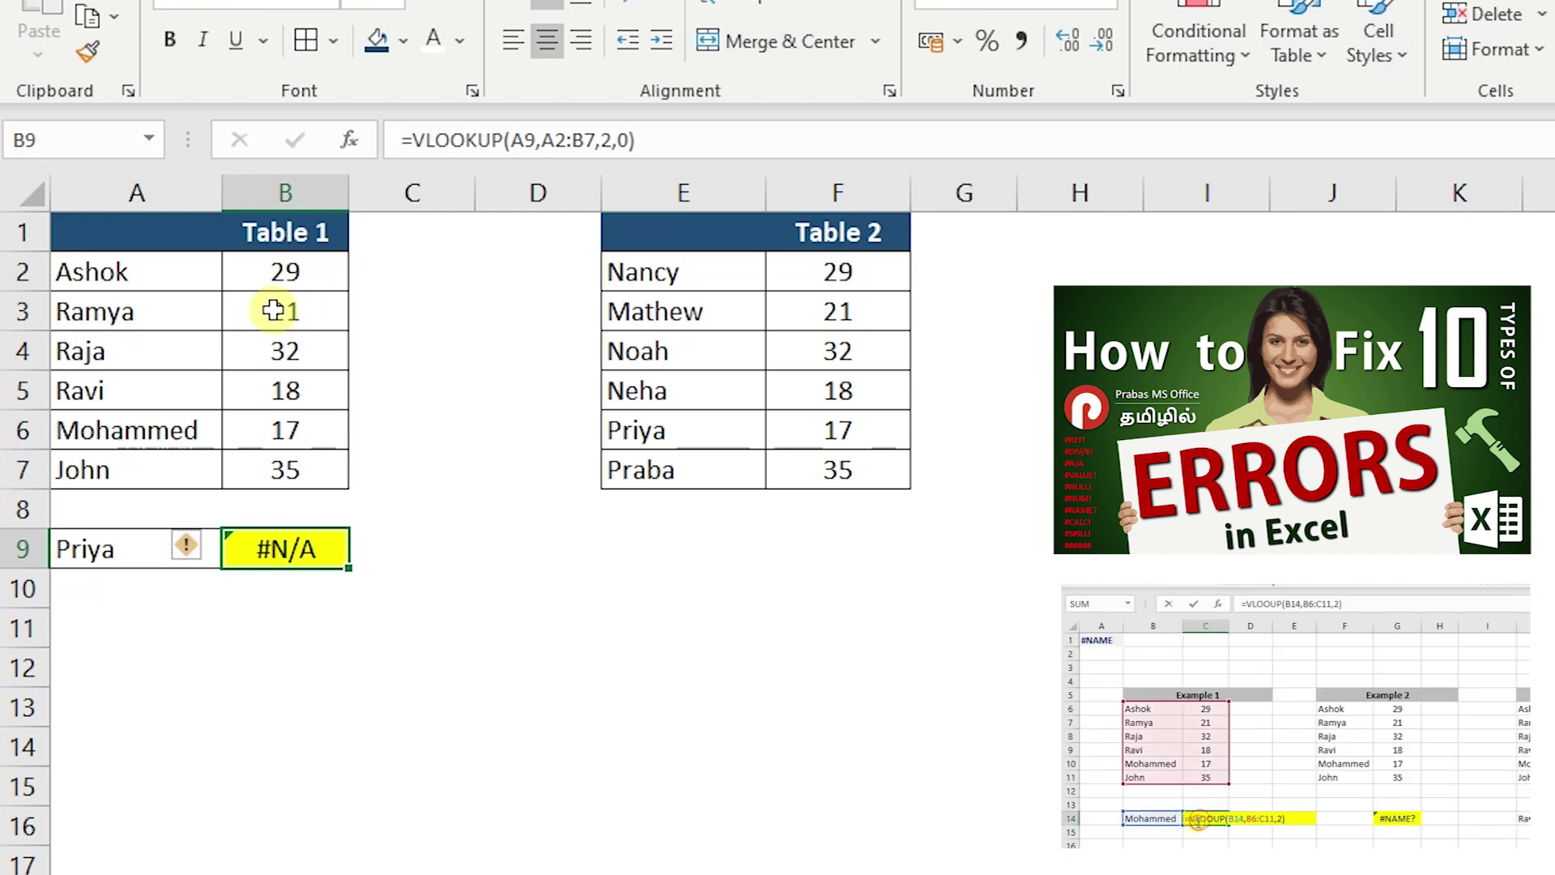
{"action": "key", "text": "F2"}
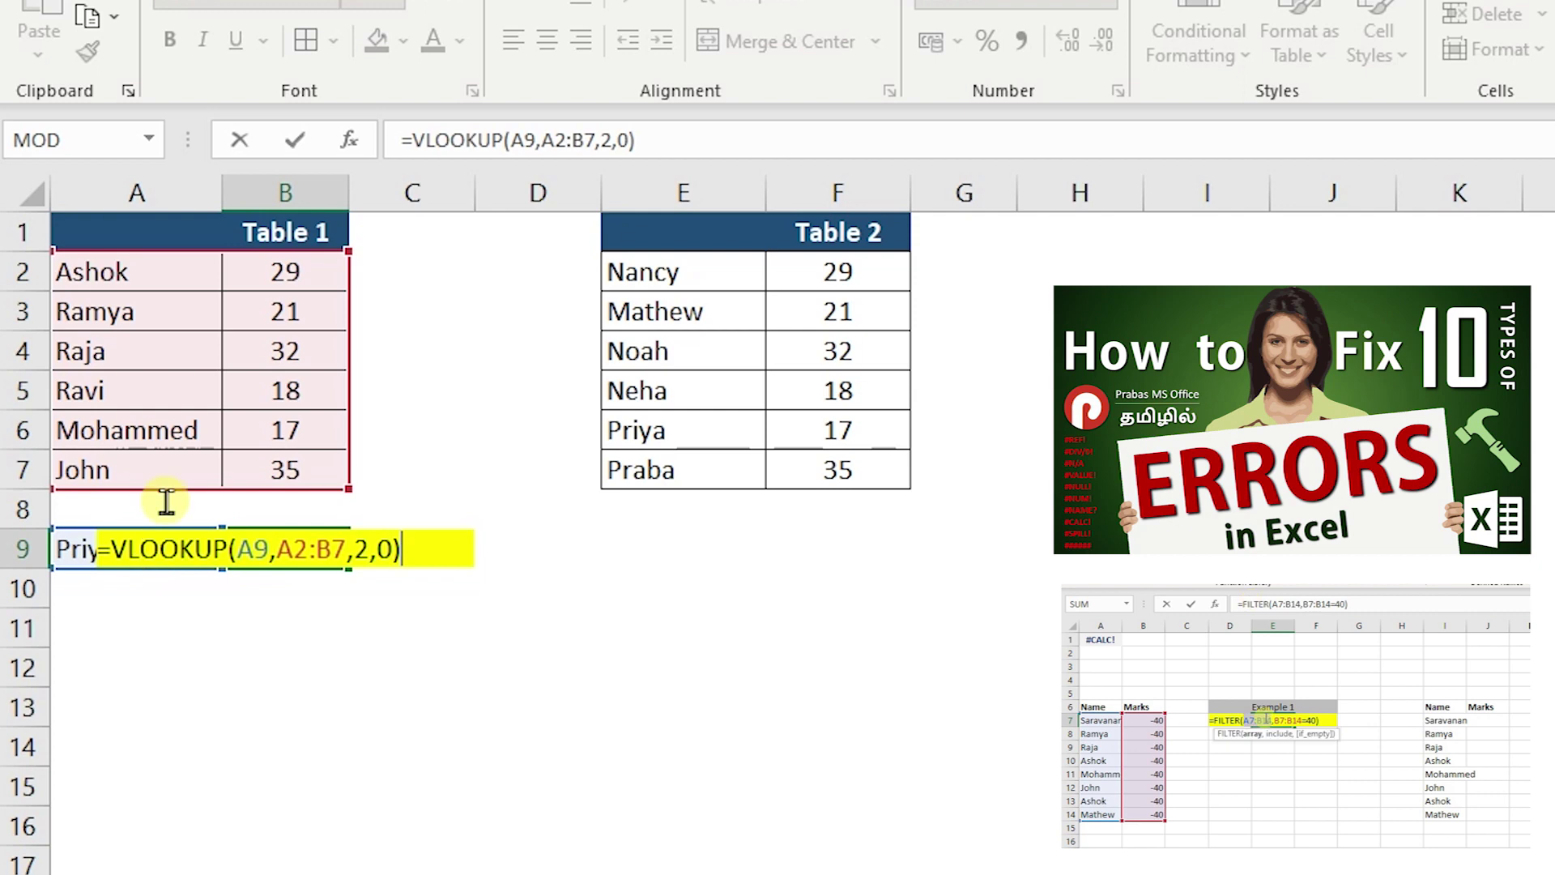
{"action": "key", "text": "Escape"}
{"action": "left_click_drag", "start_coordinate": [286, 274], "coordinate": [128, 456]}
{"action": "left_click_drag", "start_coordinate": [659, 271], "coordinate": [836, 461]}
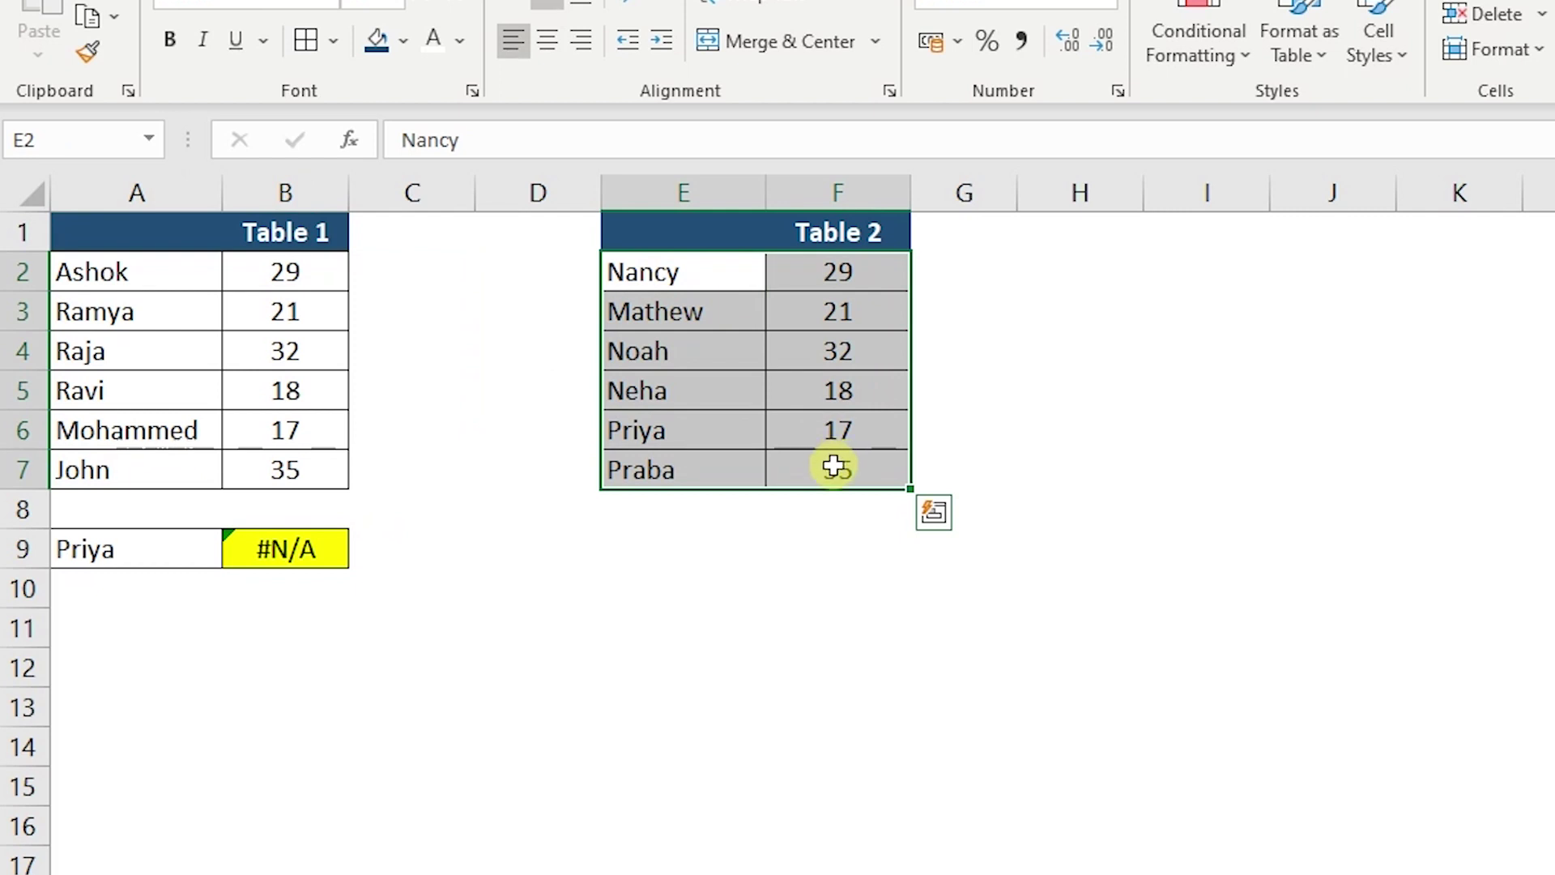
{"action": "double_click", "coordinate": [284, 548]}
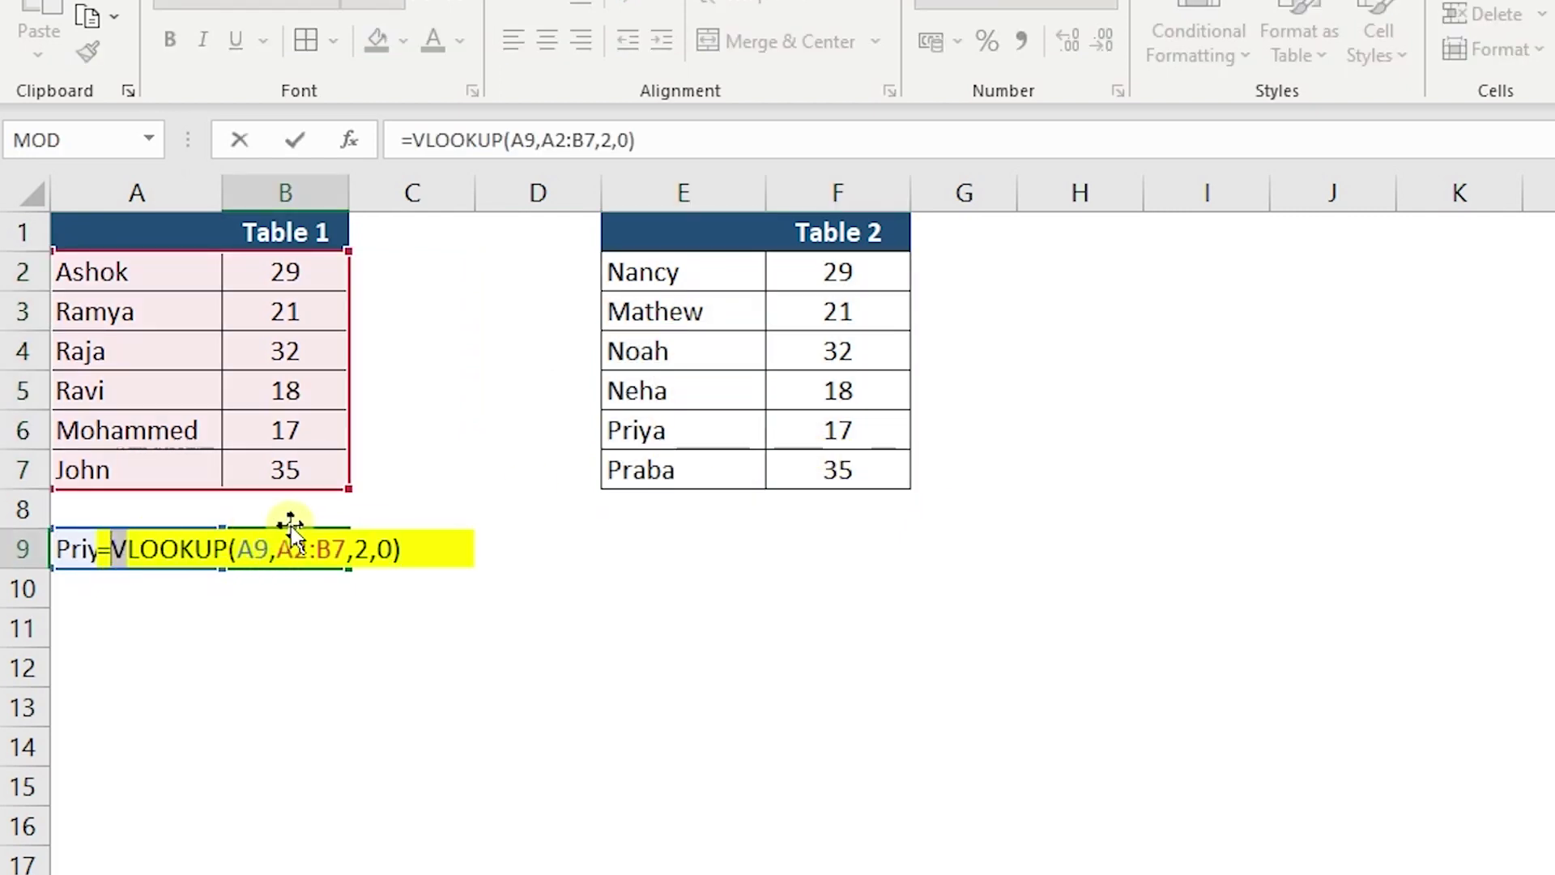
{"action": "key", "text": "Escape"}
Wrap B9's VLOOKUP(A9,A2:B7,2,0) in IFERROR, adding a comma for the fallback
{"action": "left_click", "coordinate": [416, 139]}
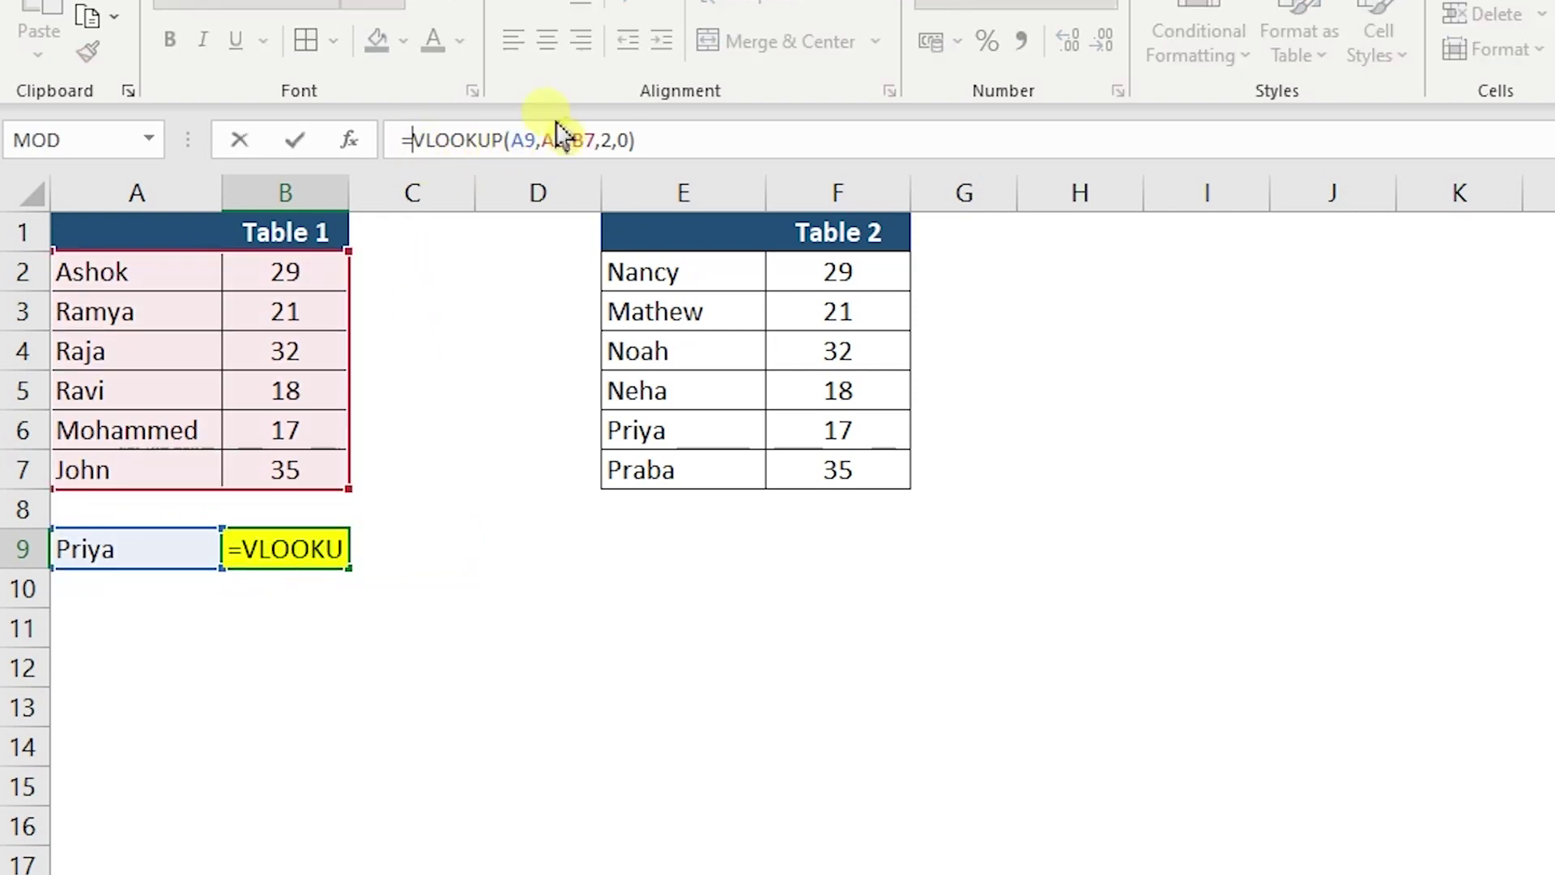
{"action": "type", "text": "ifee"}
{"action": "key", "text": "BackSpace"}
{"action": "type", "text": "rr"}
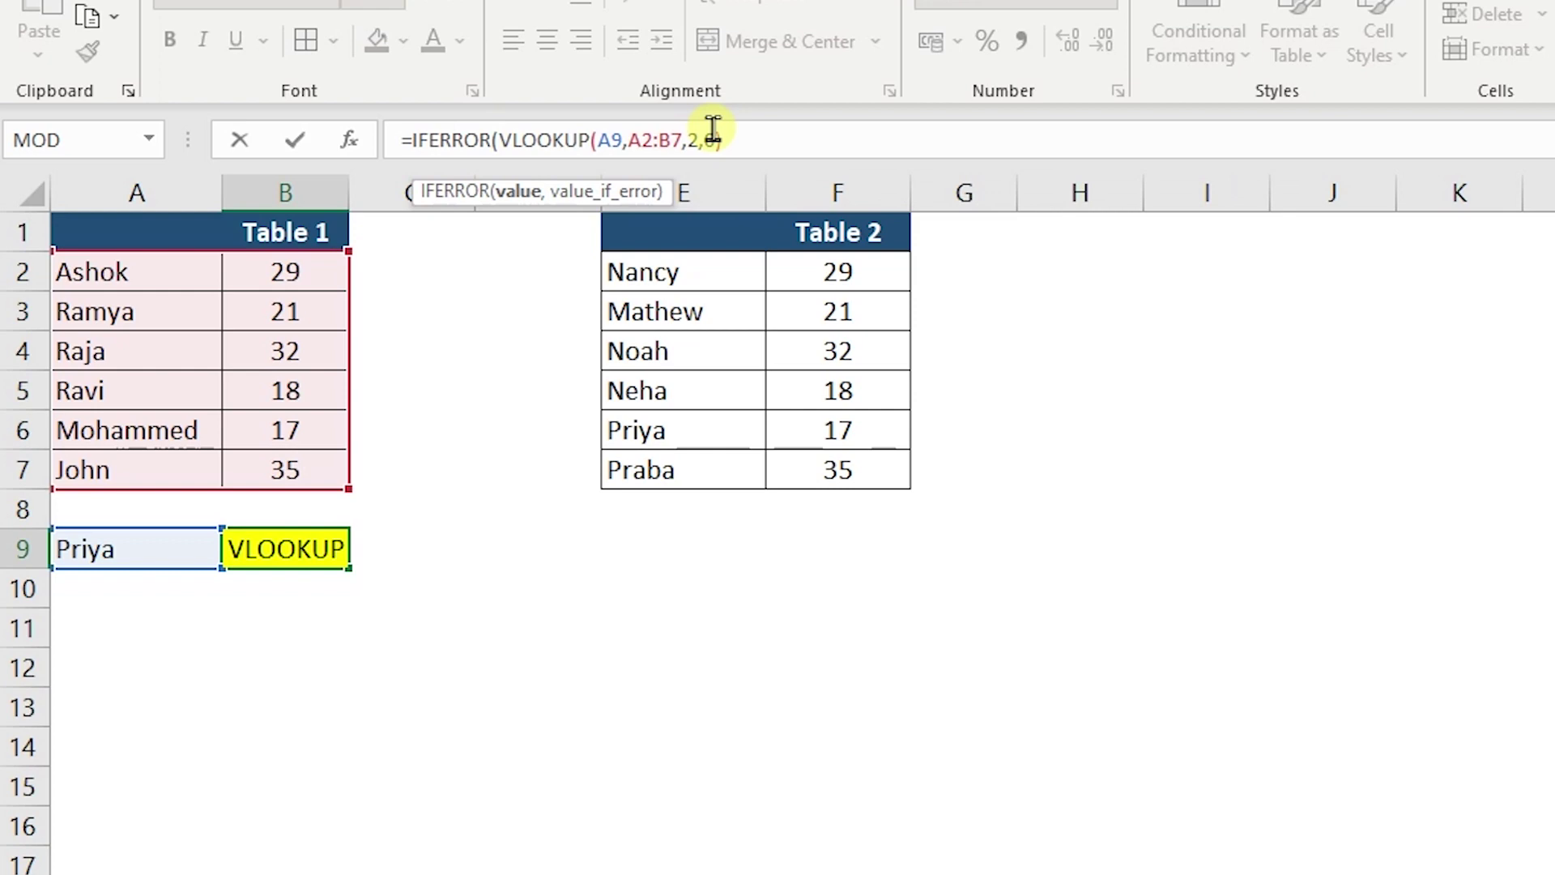
{"action": "left_click_drag", "start_coordinate": [498, 141], "coordinate": [725, 138]}
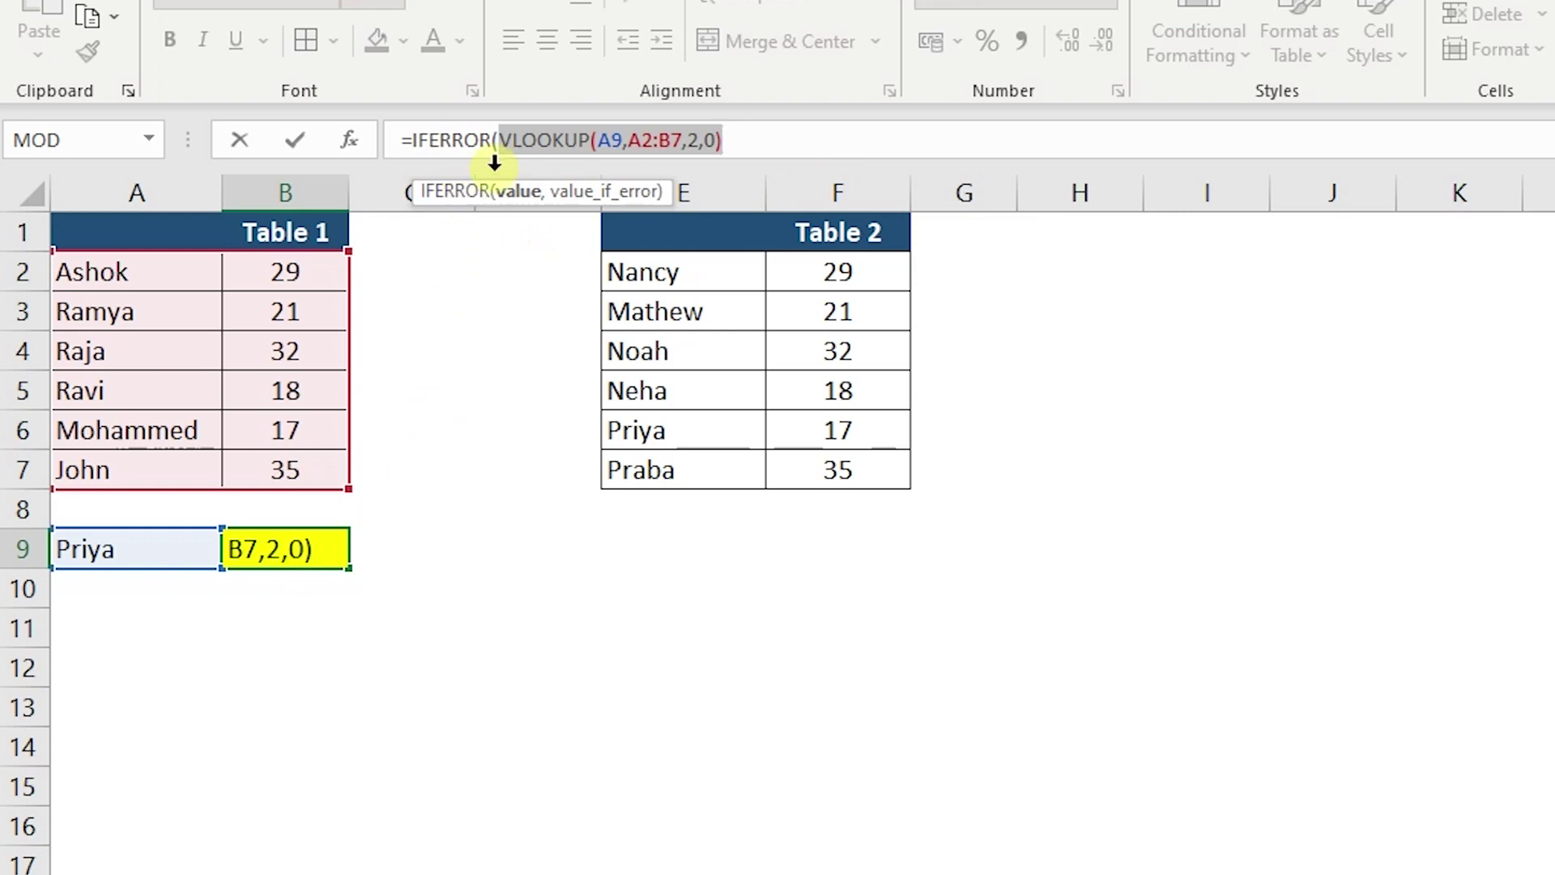
{"action": "left_click_drag", "start_coordinate": [499, 140], "coordinate": [763, 146]}
{"action": "left_click", "coordinate": [760, 141]}
{"action": "type", "text": ","}
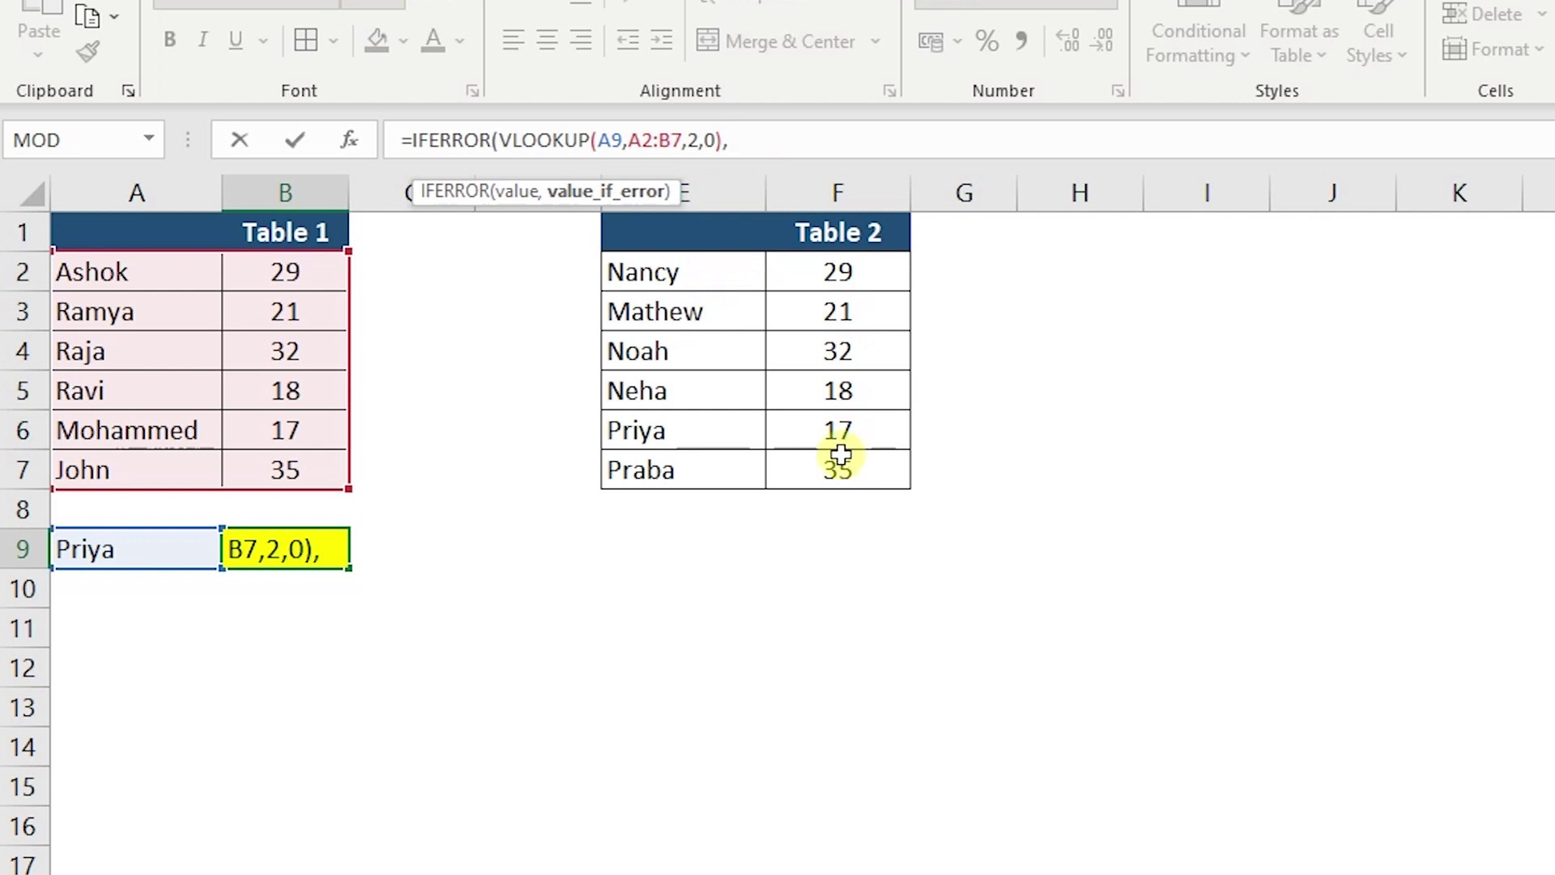
Add the fallback VLOOKUP(A9,E2:F7,2,0) that searches Table 2
{"action": "type", "text": "vlo"}
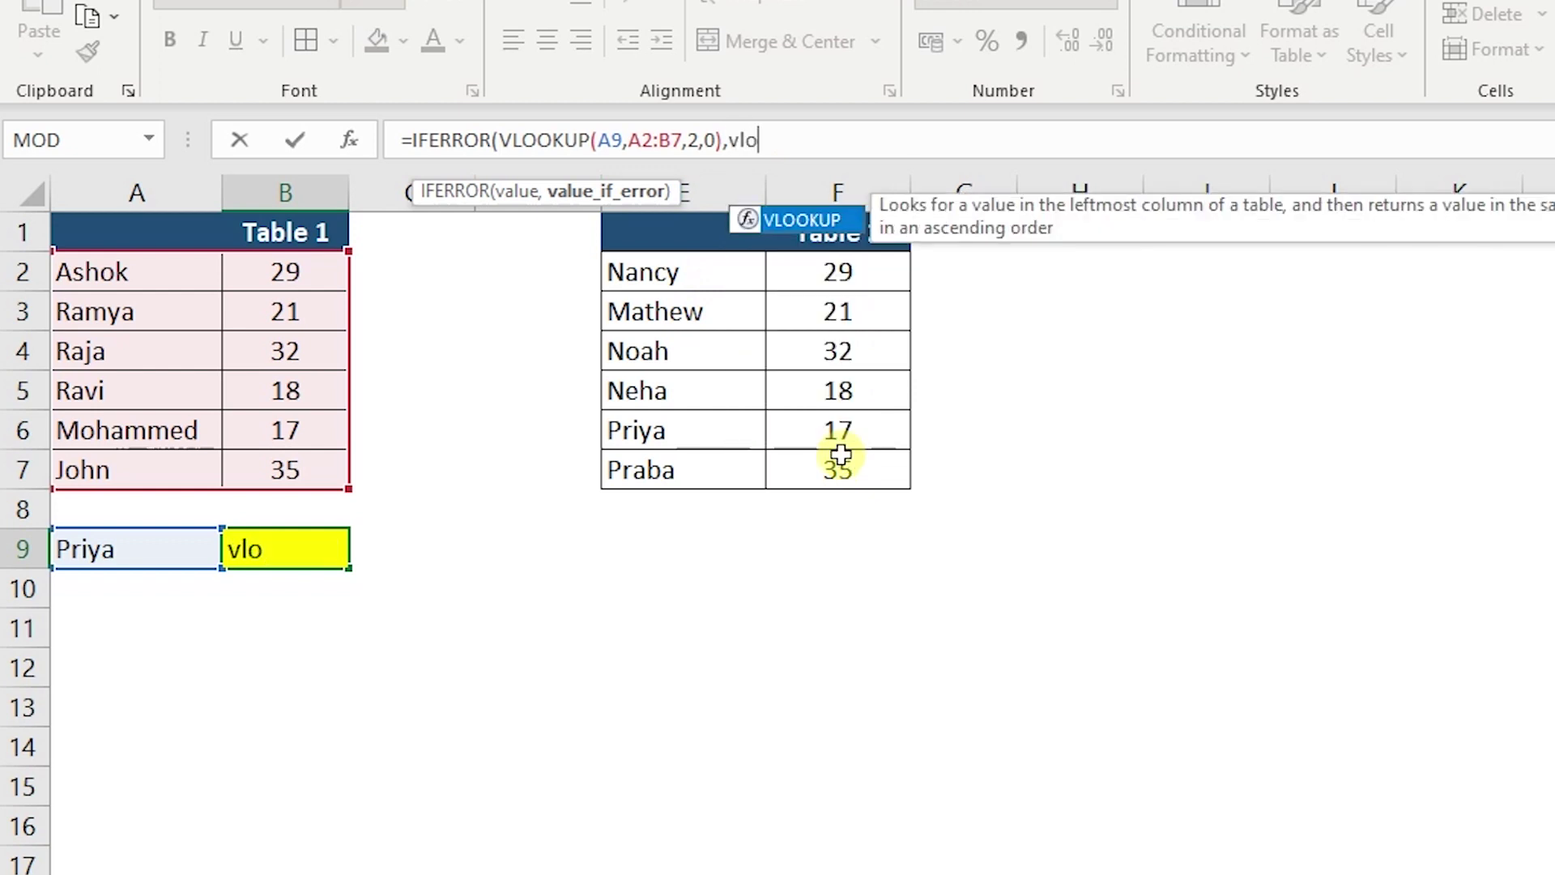
{"action": "key", "text": "Tab"}
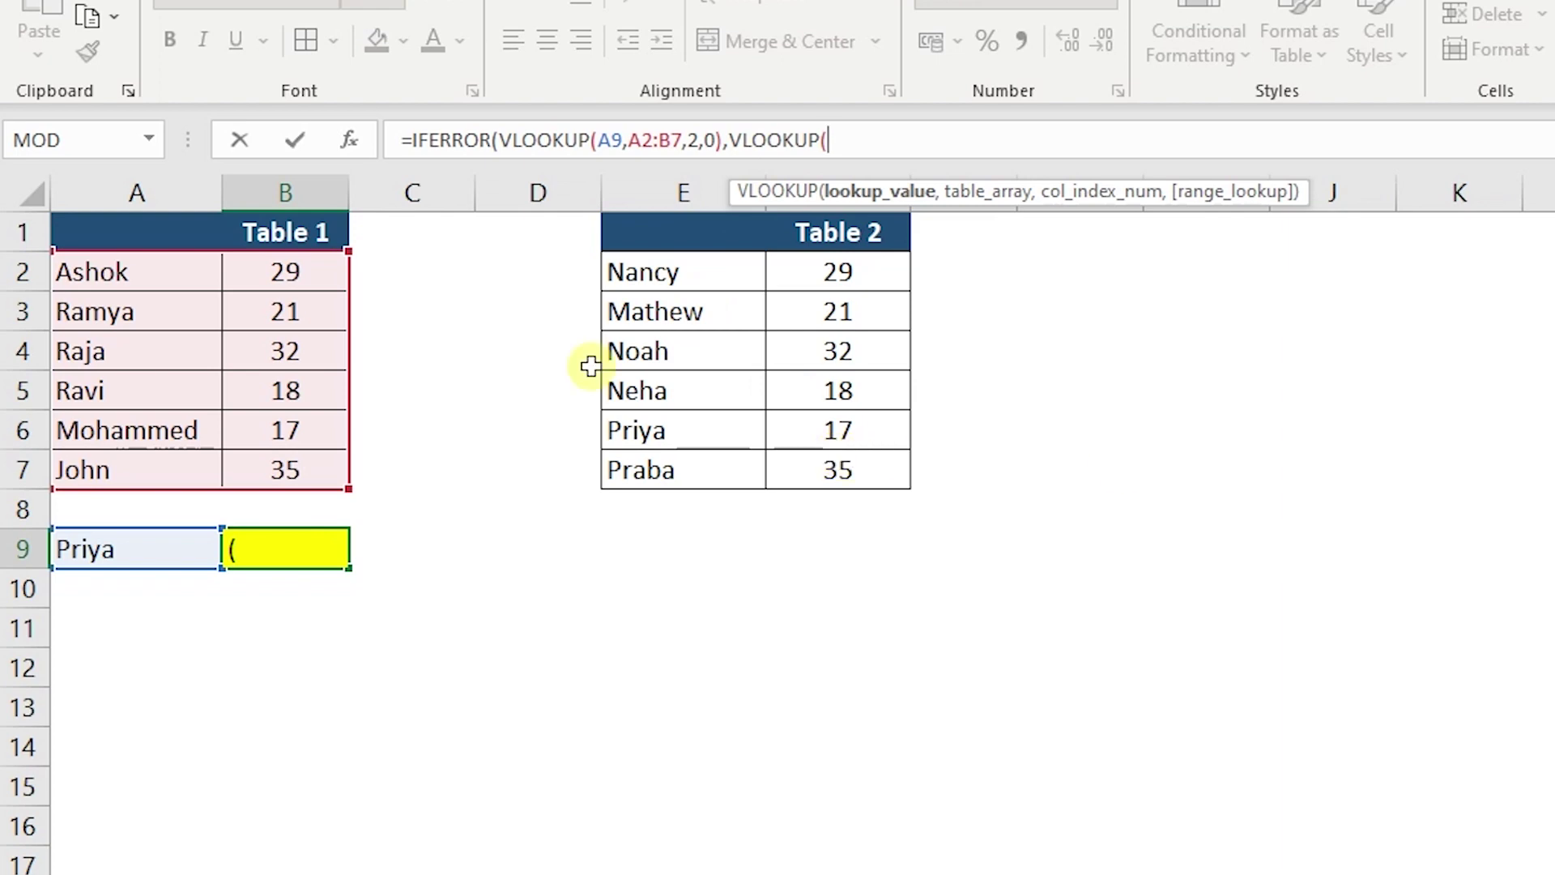
{"action": "left_click", "coordinate": [136, 557]}
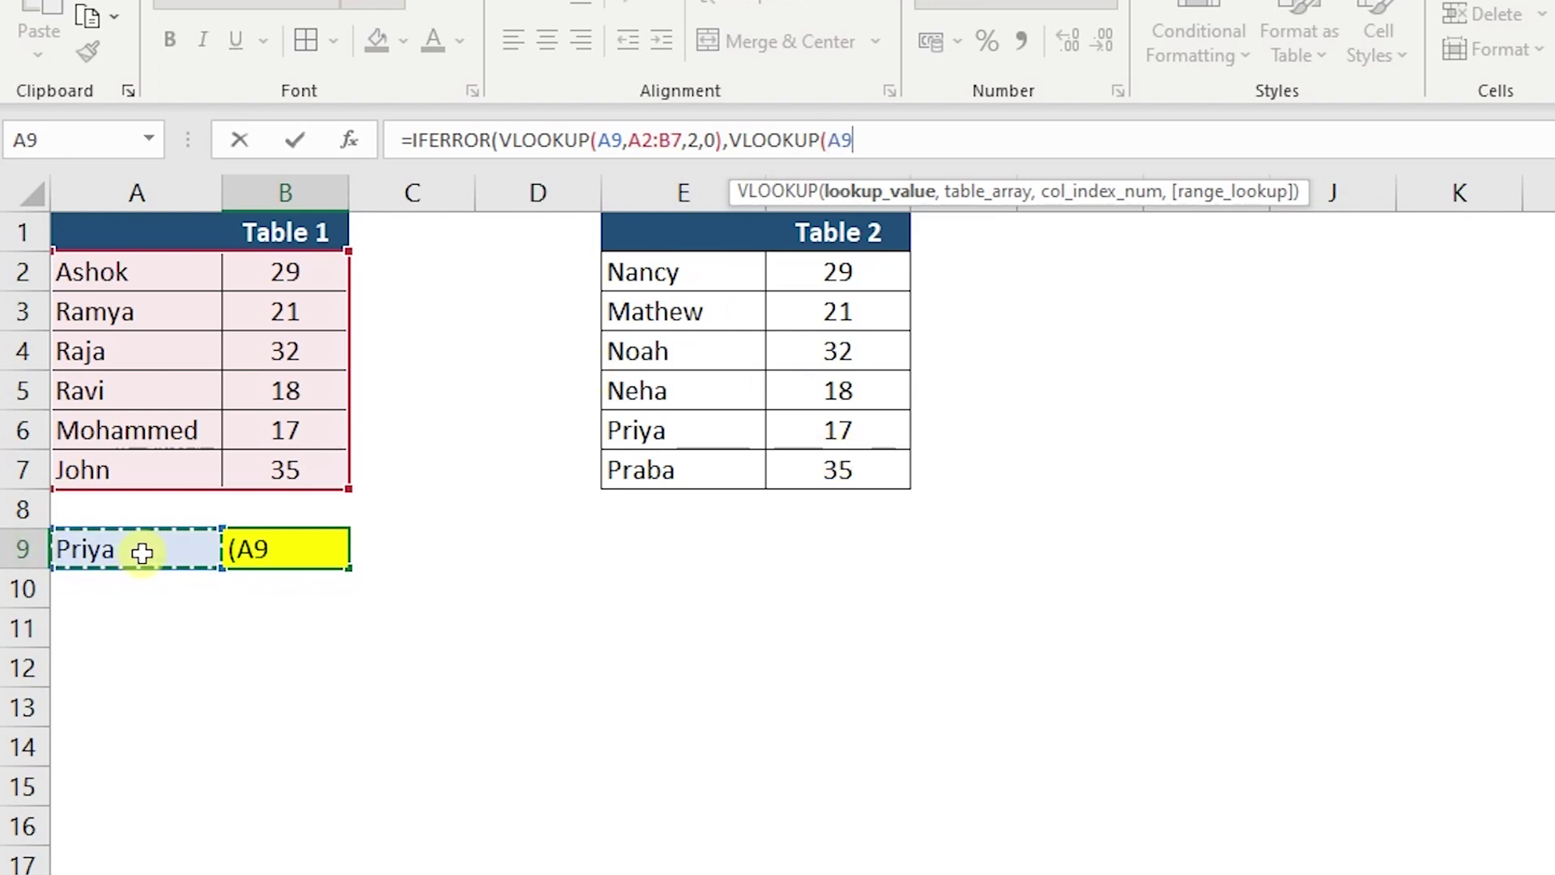
{"action": "type", "text": ","}
{"action": "left_click_drag", "start_coordinate": [705, 271], "coordinate": [854, 465]}
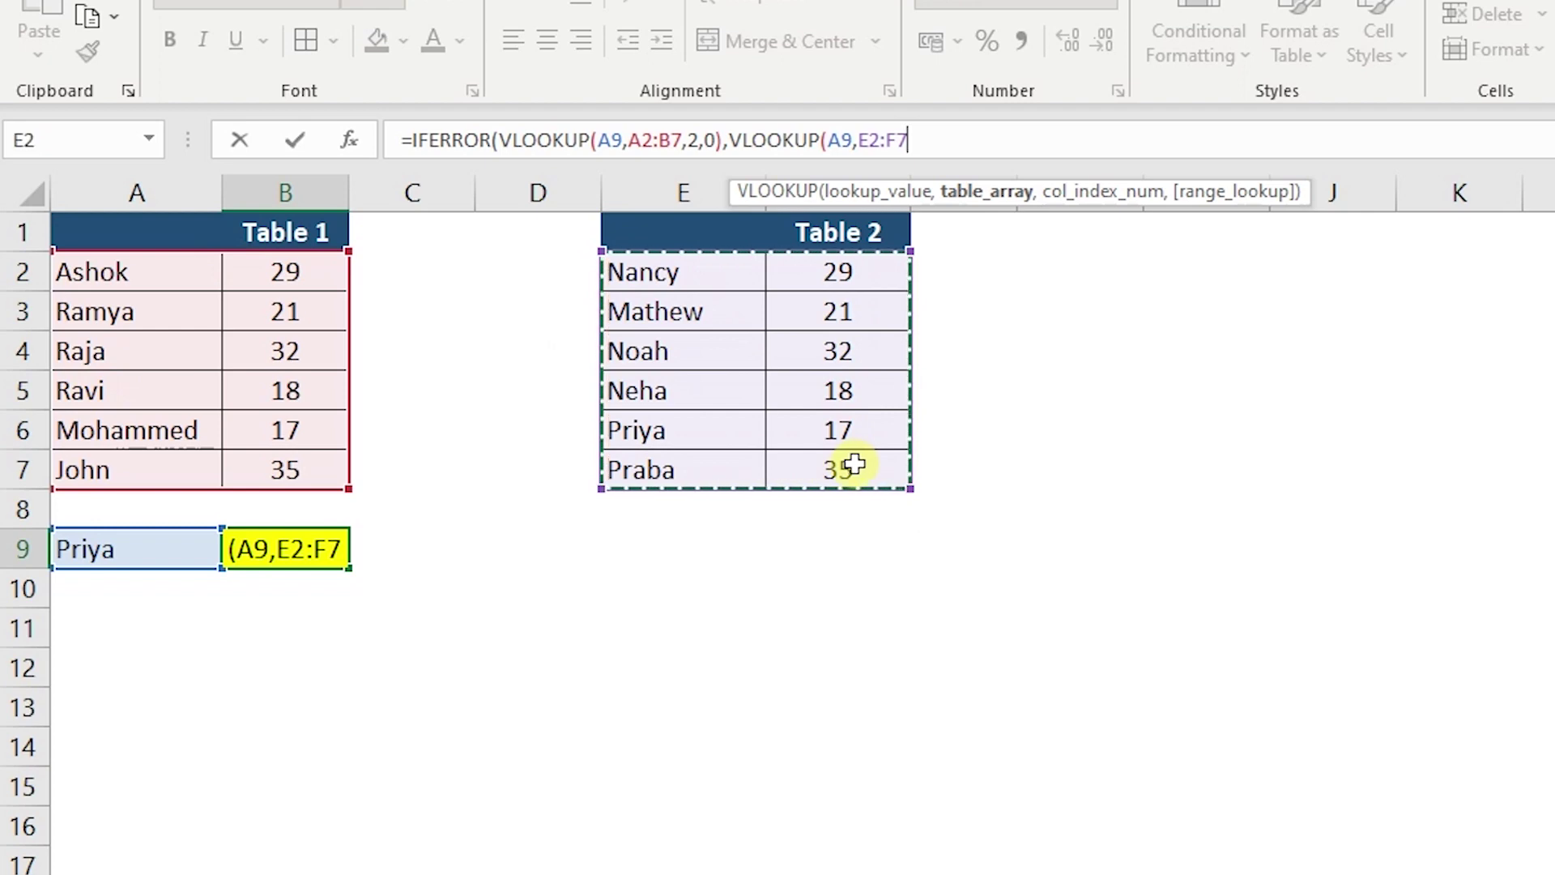
{"action": "type", "text": ","}
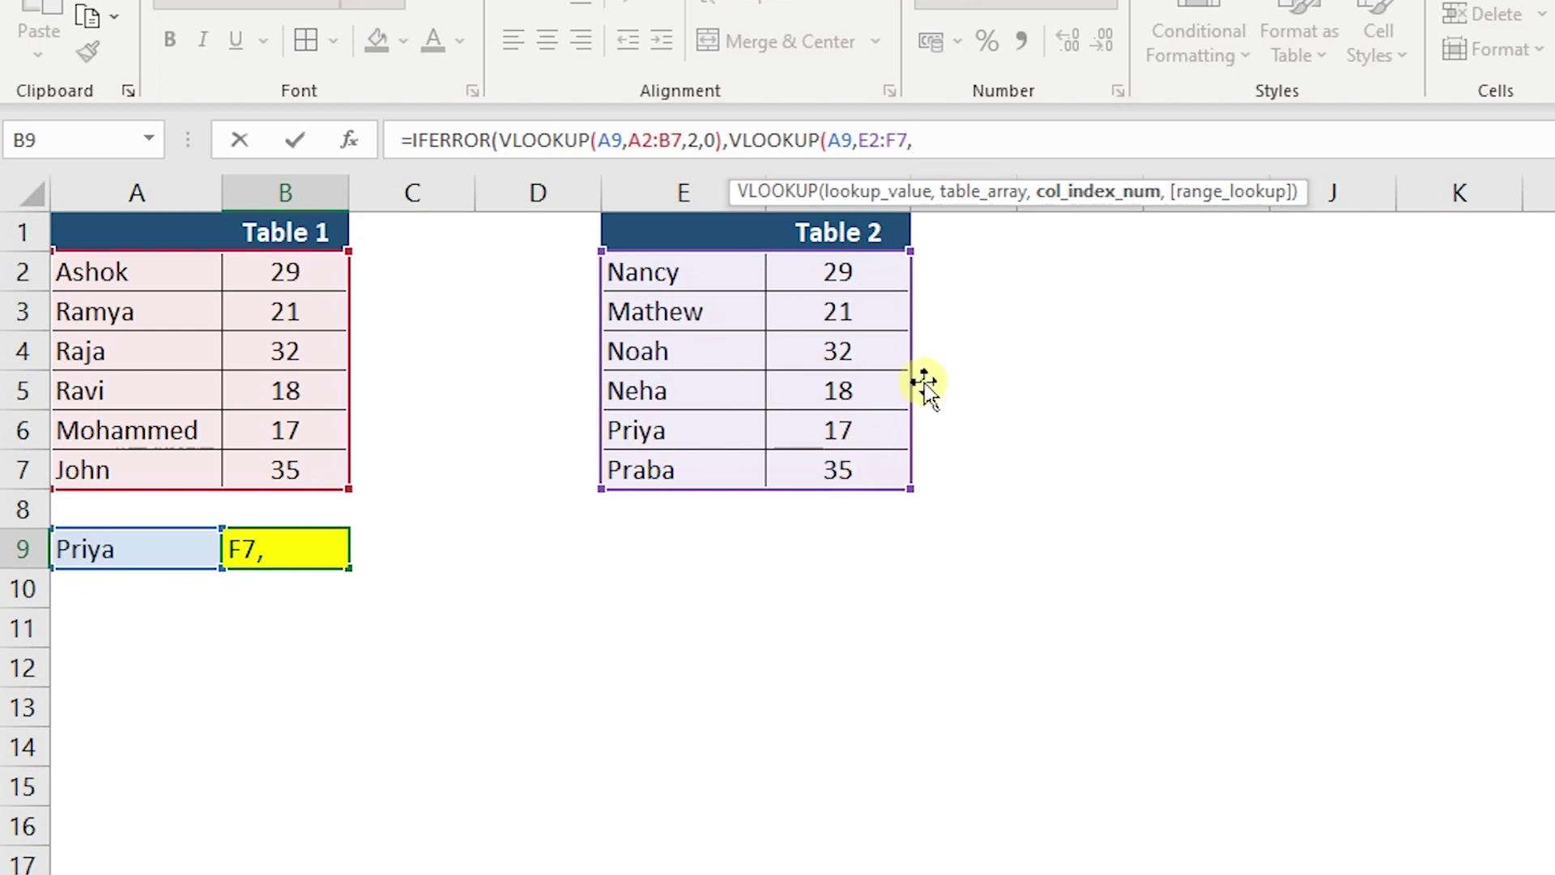
{"action": "type", "text": "2,"}
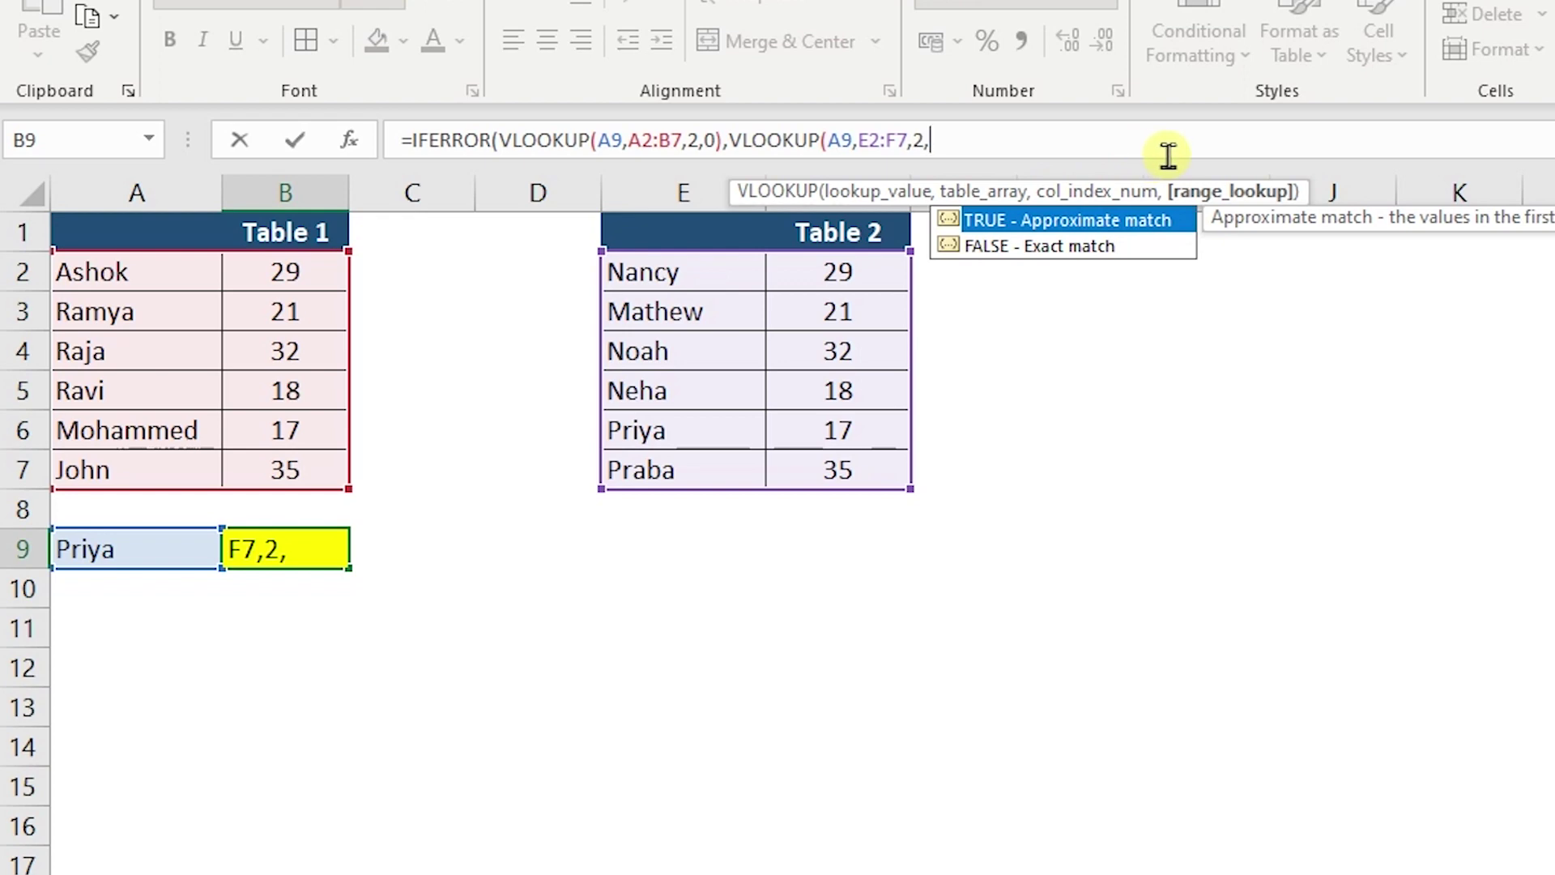
{"action": "type", "text": "0)"}
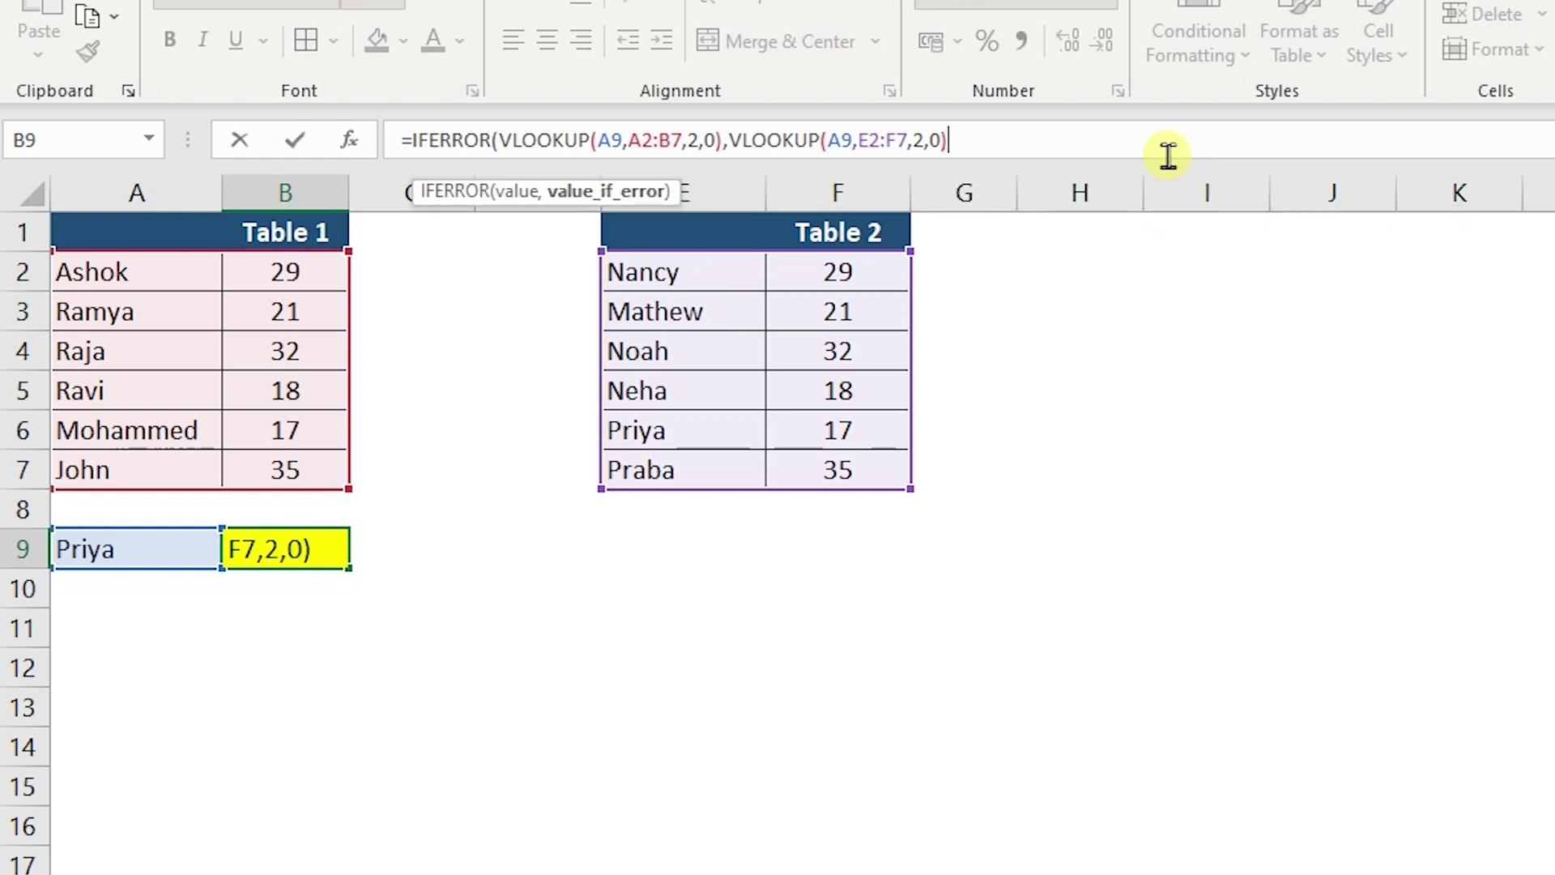
{"action": "key", "text": "Return"}
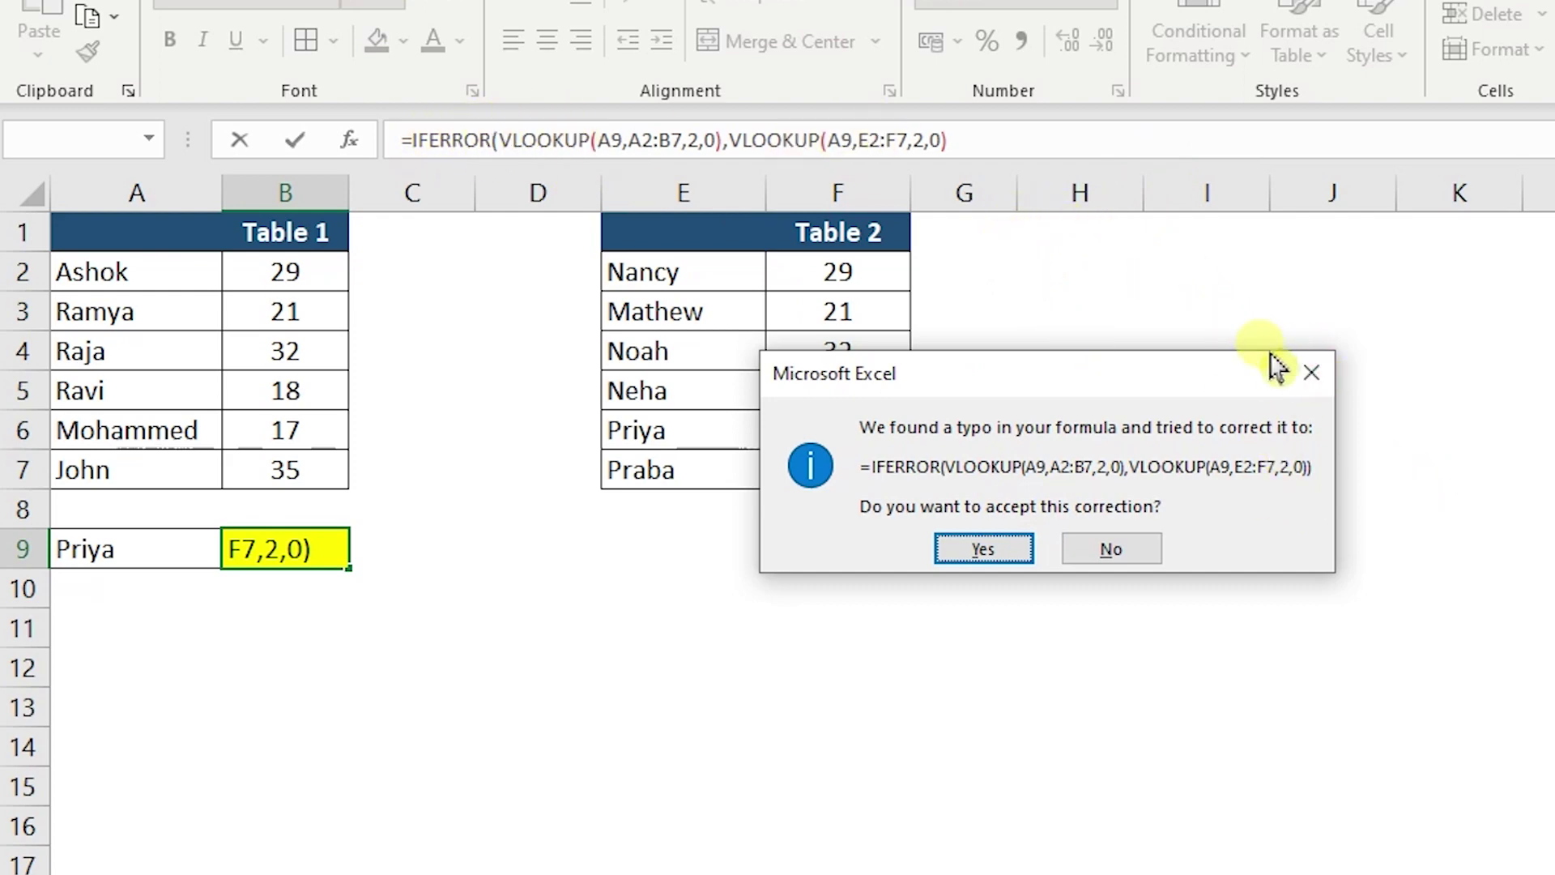
Dismiss the error dialogs and add the missing closing parenthesis so B9 returns 17
{"action": "left_click", "coordinate": [1310, 372]}
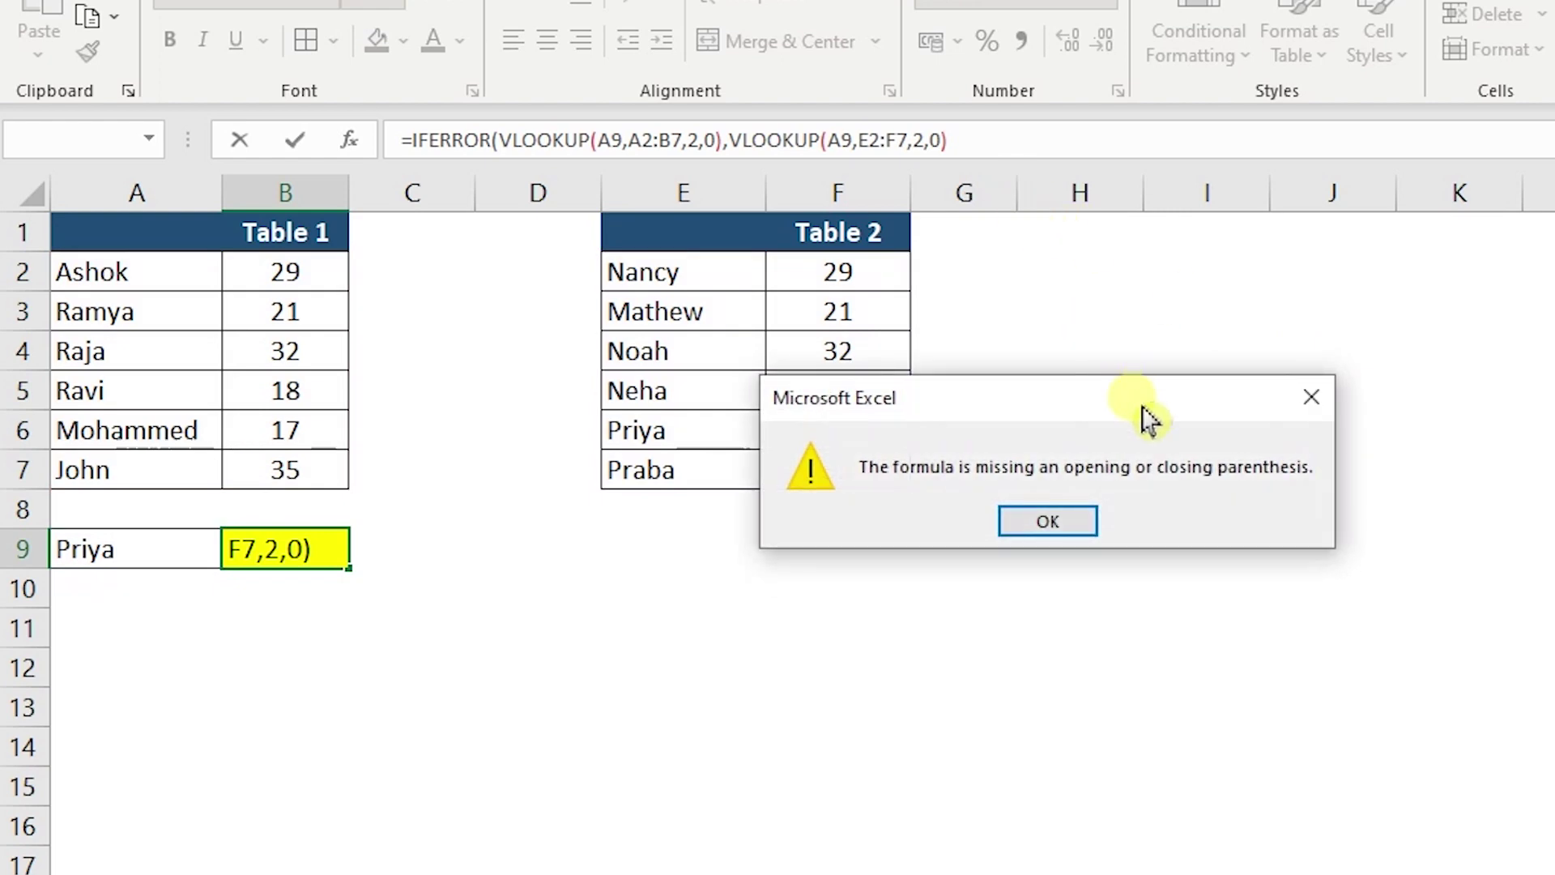
{"action": "left_click", "coordinate": [1306, 397]}
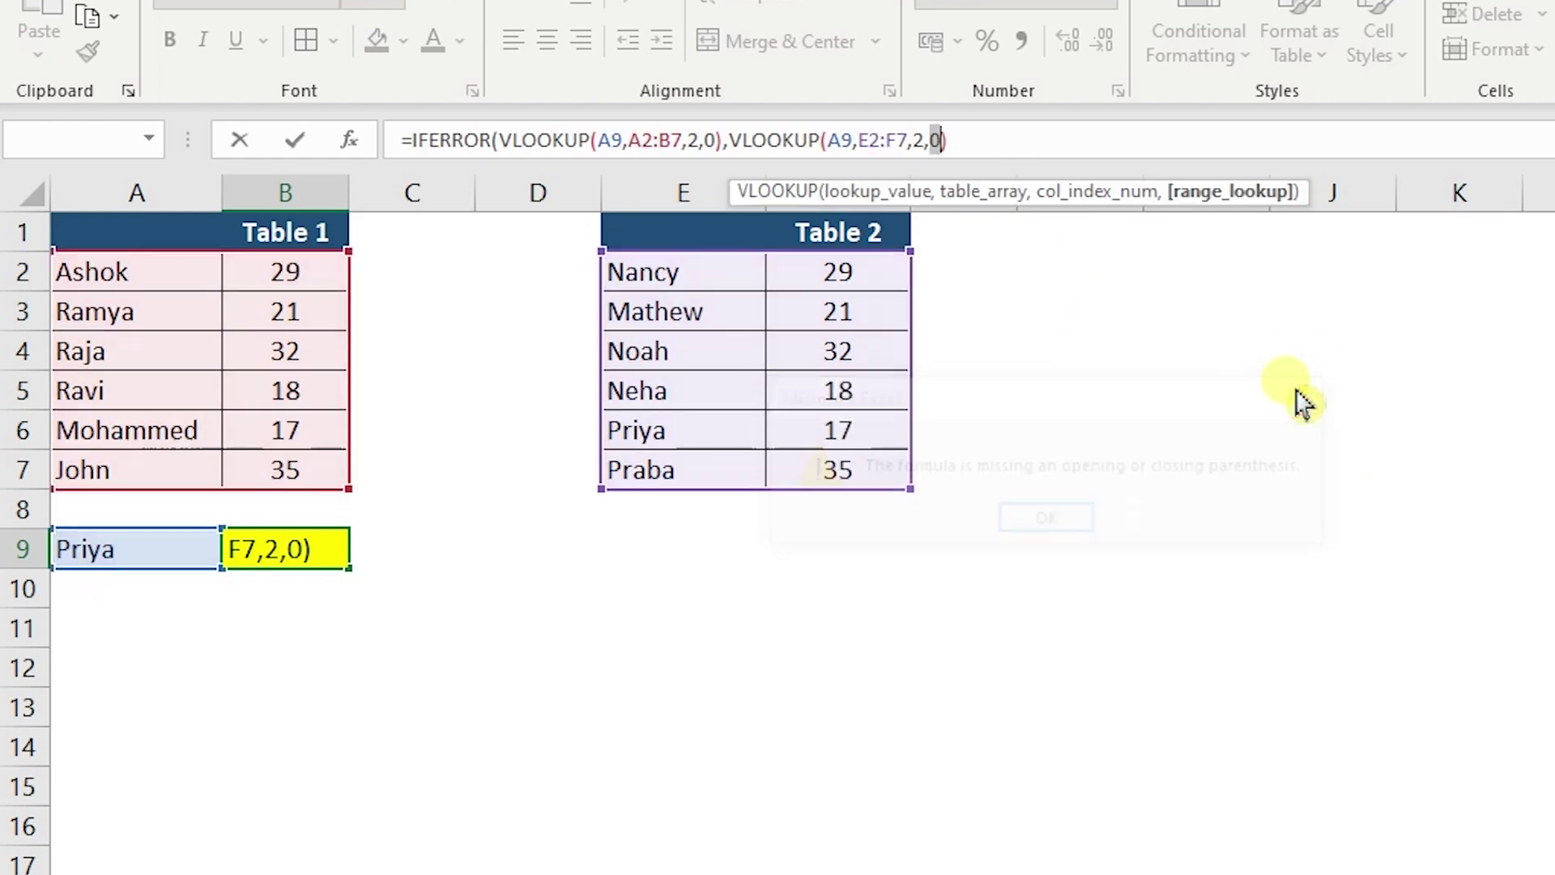
{"action": "left_click", "coordinate": [1045, 146]}
{"action": "type", "text": ")"}
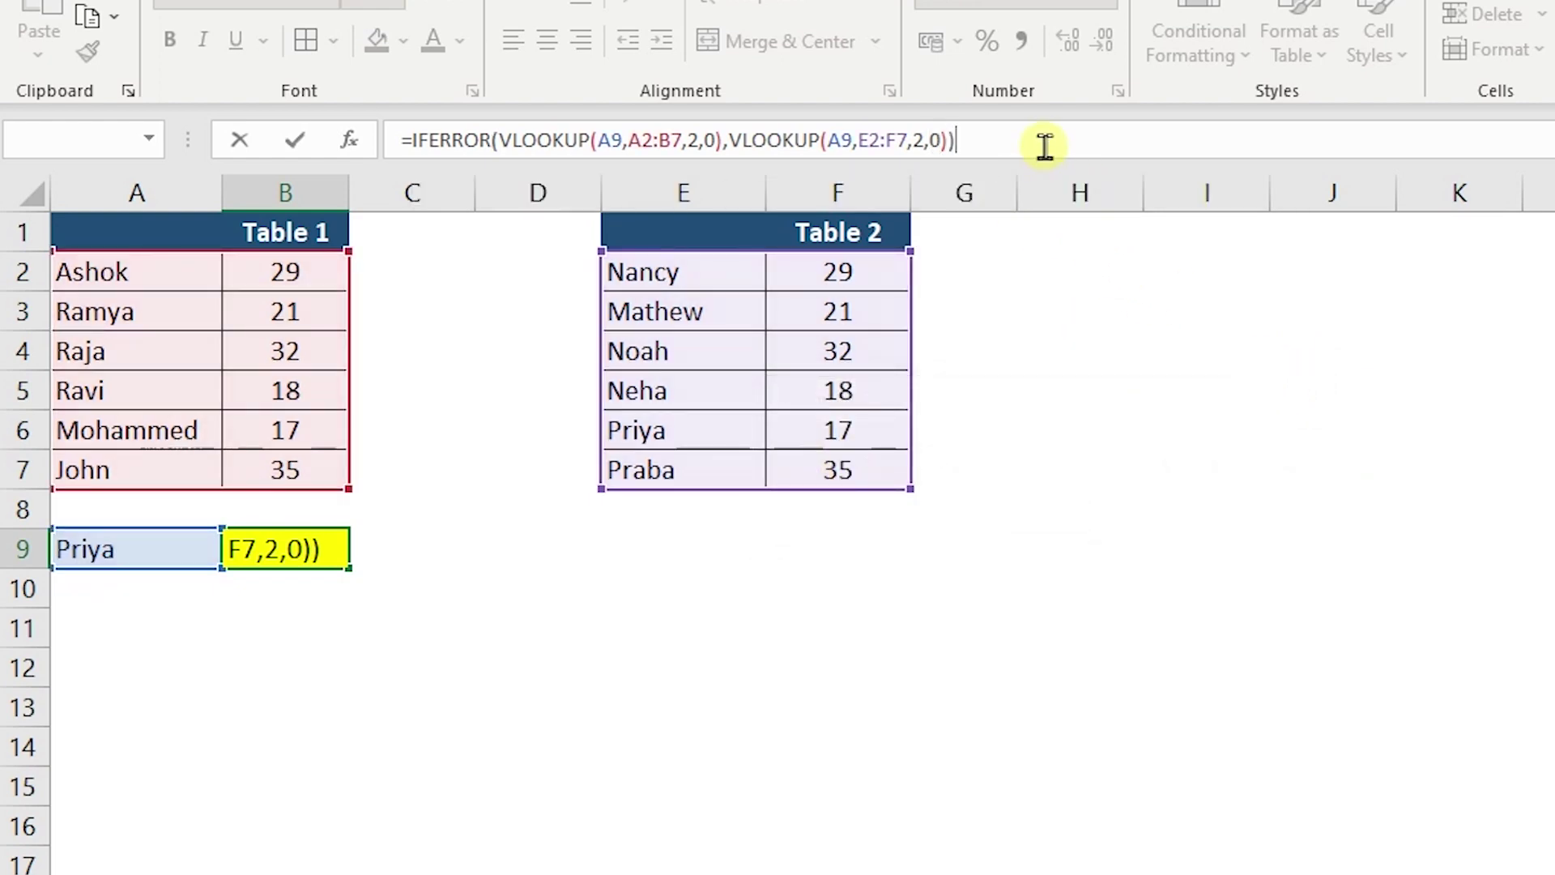
{"action": "key", "text": "Return"}
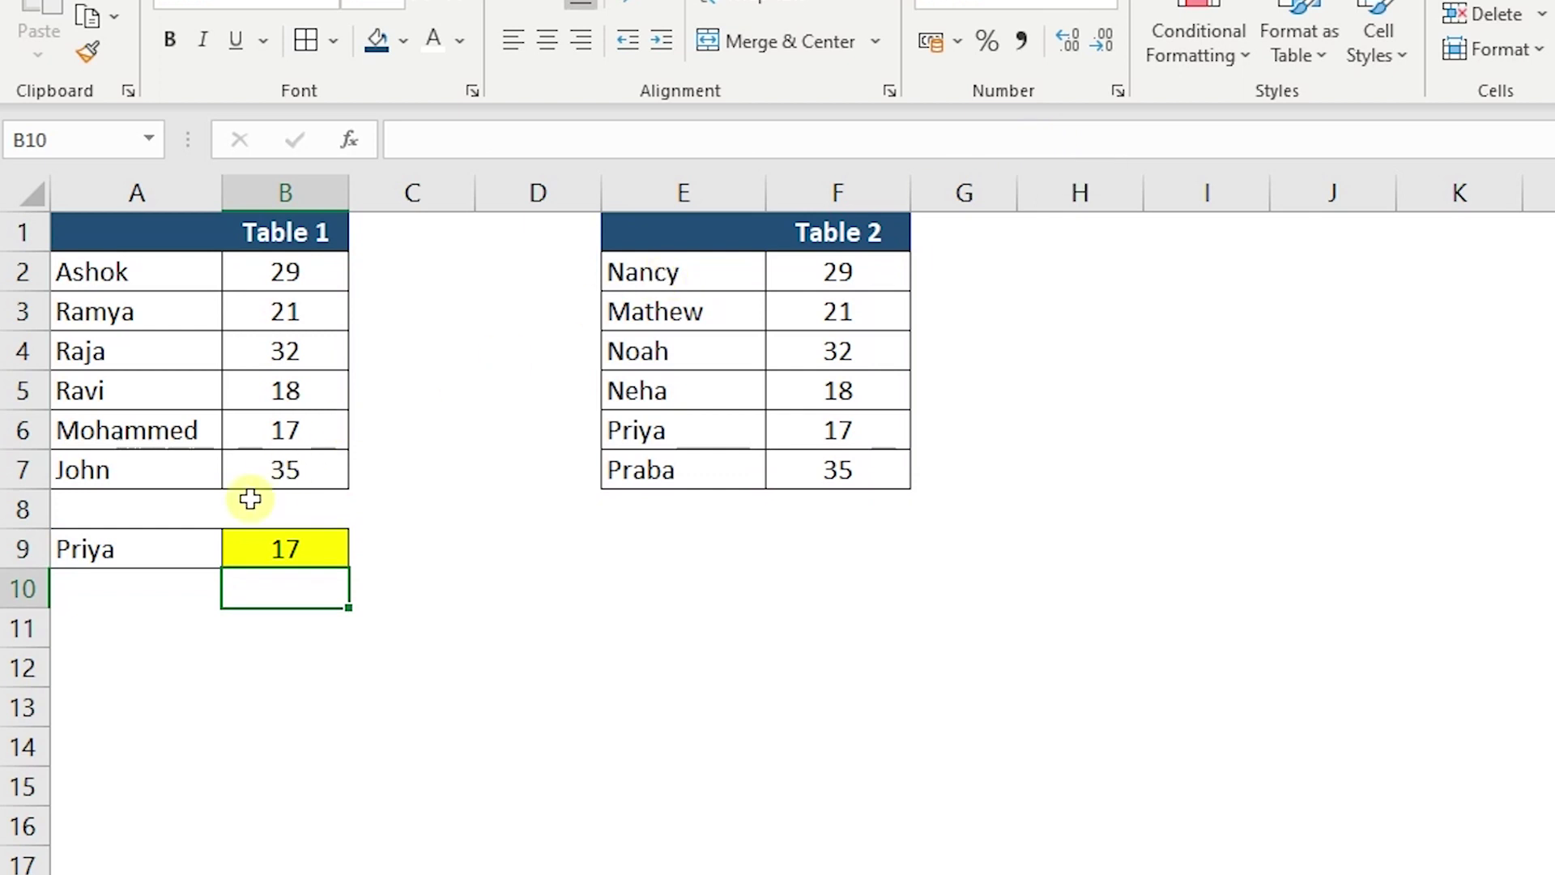
Compare the Table 1 and Table 2 data and review B9's IFERROR arguments
{"action": "left_click", "coordinate": [169, 547]}
{"action": "left_click_drag", "start_coordinate": [129, 280], "coordinate": [288, 454]}
{"action": "left_click_drag", "start_coordinate": [697, 275], "coordinate": [833, 462]}
{"action": "double_click", "coordinate": [281, 545]}
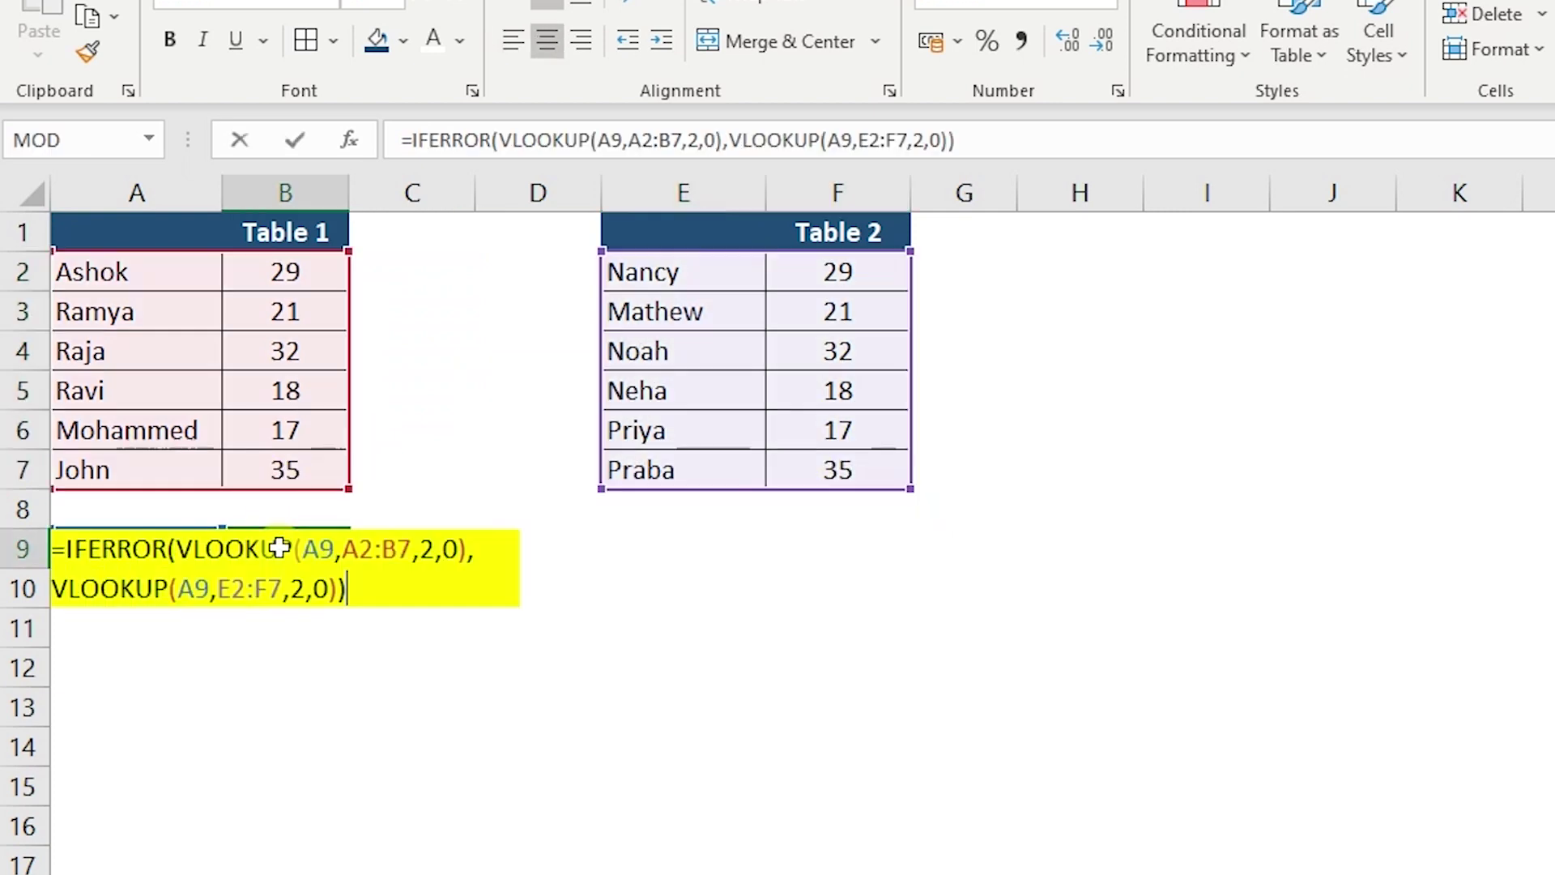
{"action": "left_click_drag", "start_coordinate": [166, 549], "coordinate": [70, 546]}
{"action": "left_click", "coordinate": [495, 550]}
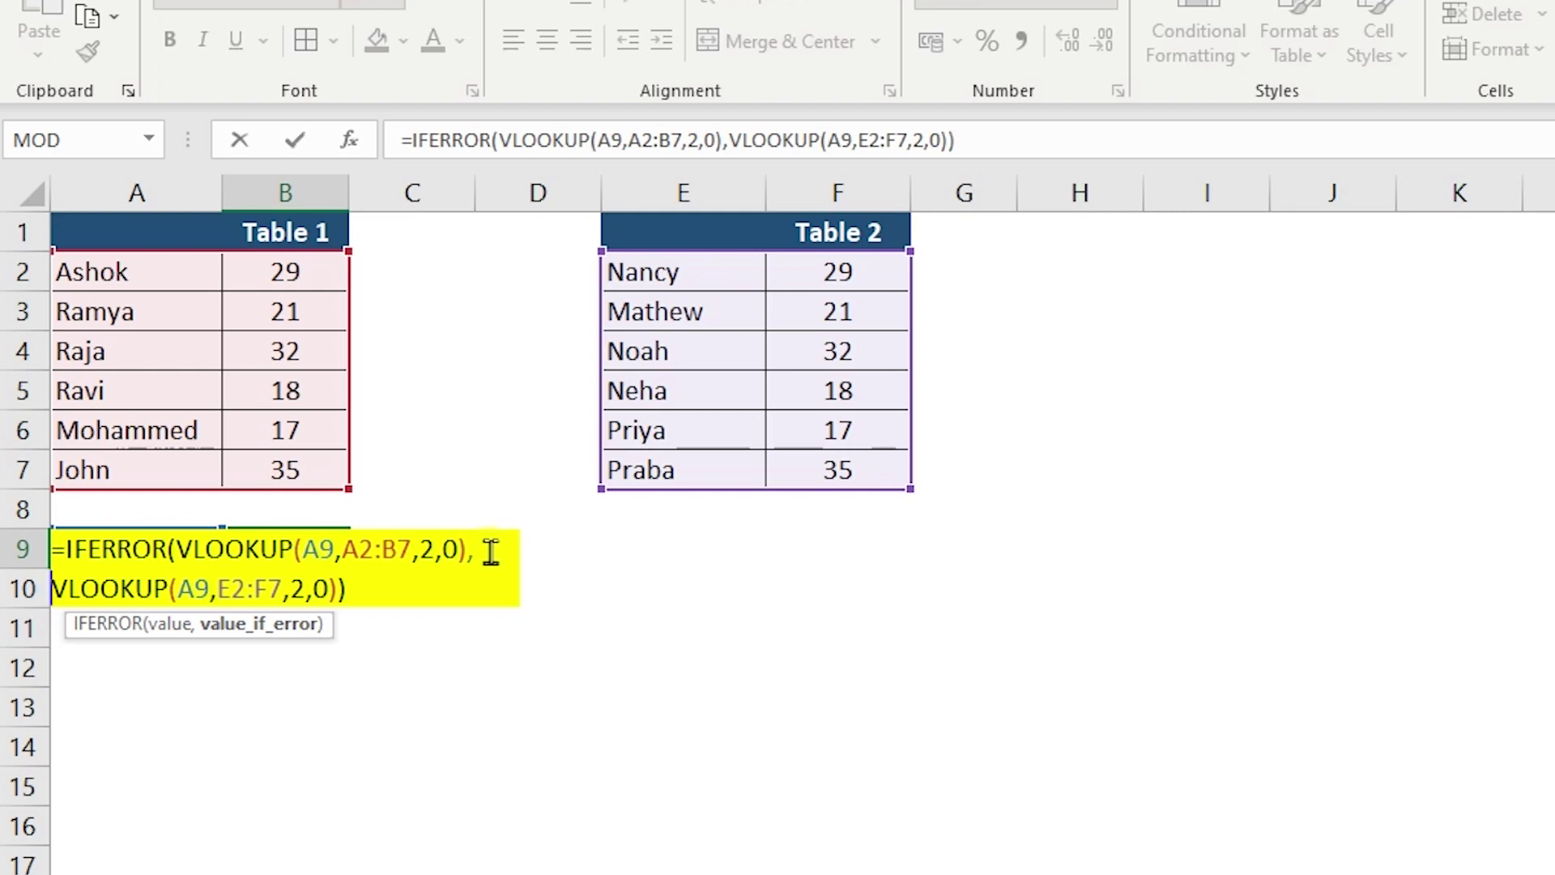
{"action": "left_click", "coordinate": [335, 592]}
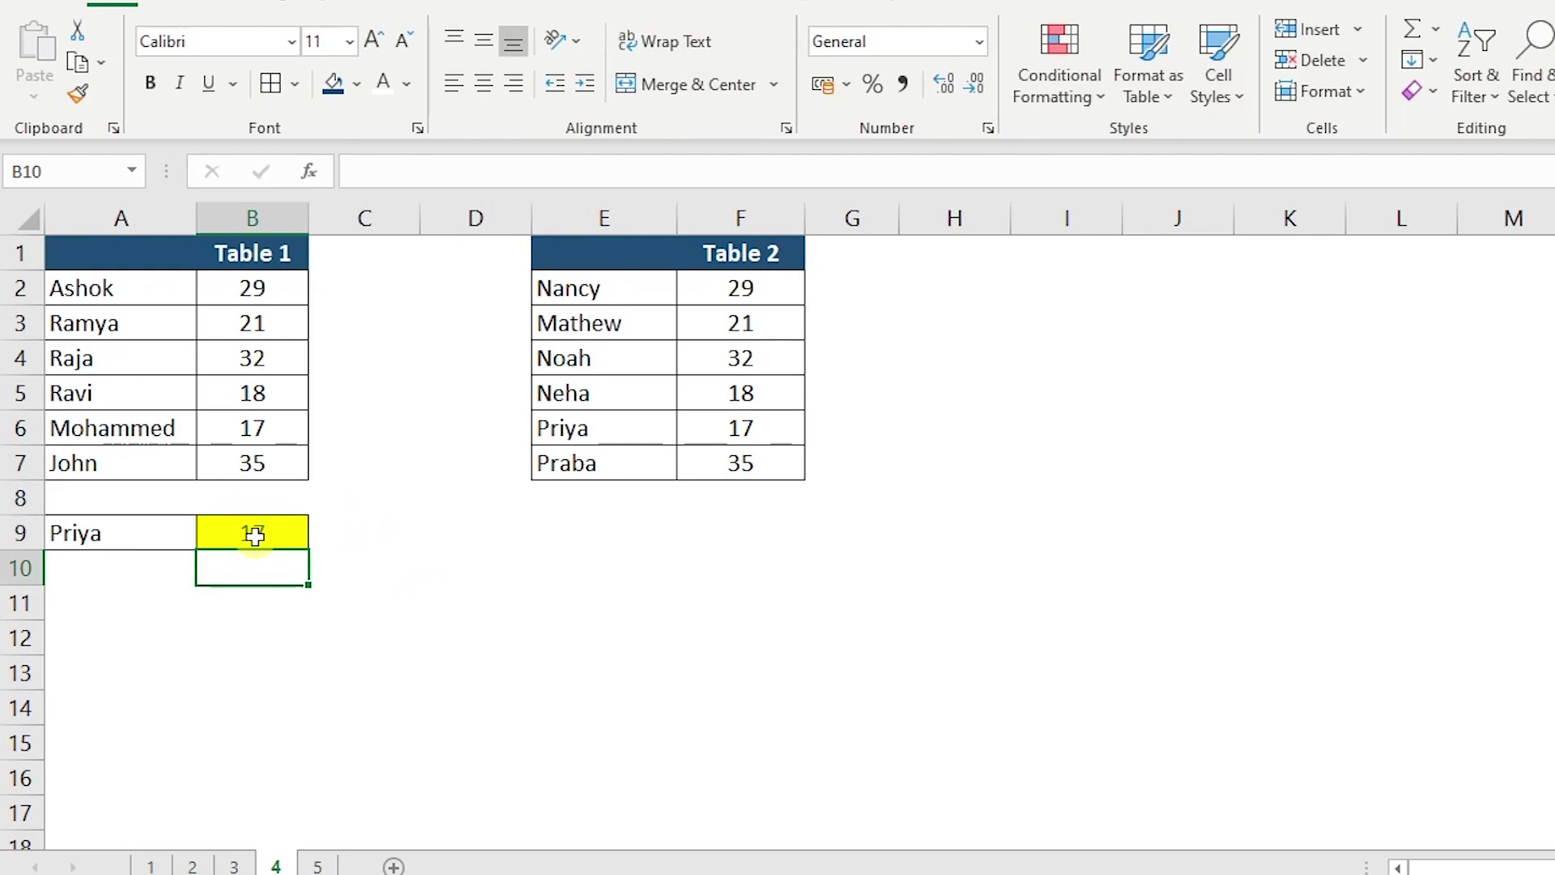
Recheck both VLOOKUP arguments in B9's formula and confirm it to return 17
{"action": "left_click", "coordinate": [264, 538]}
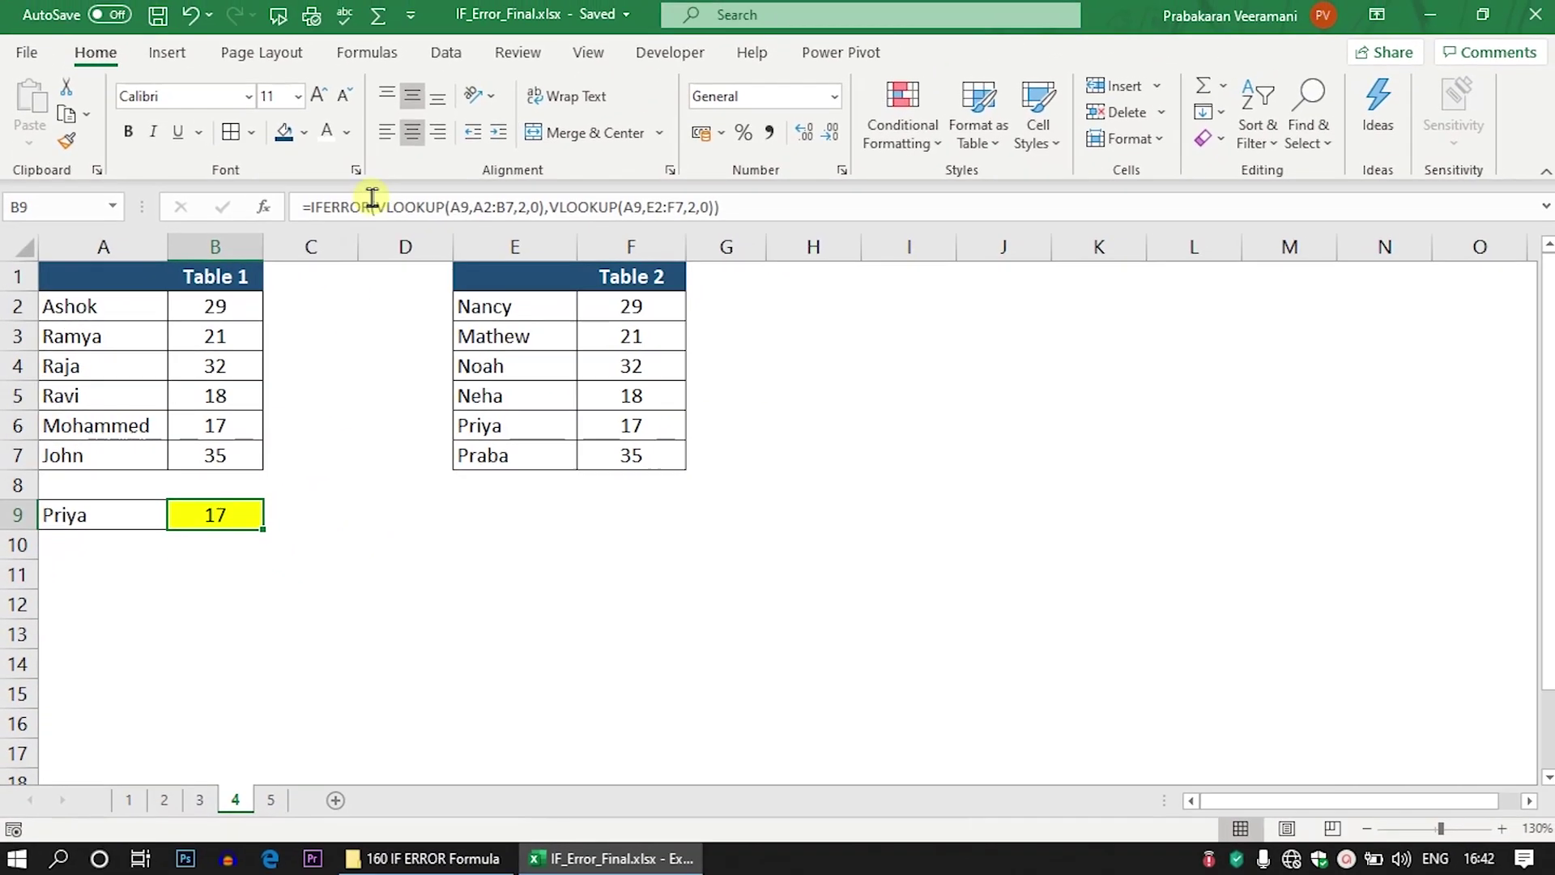
{"action": "left_click", "coordinate": [322, 203]}
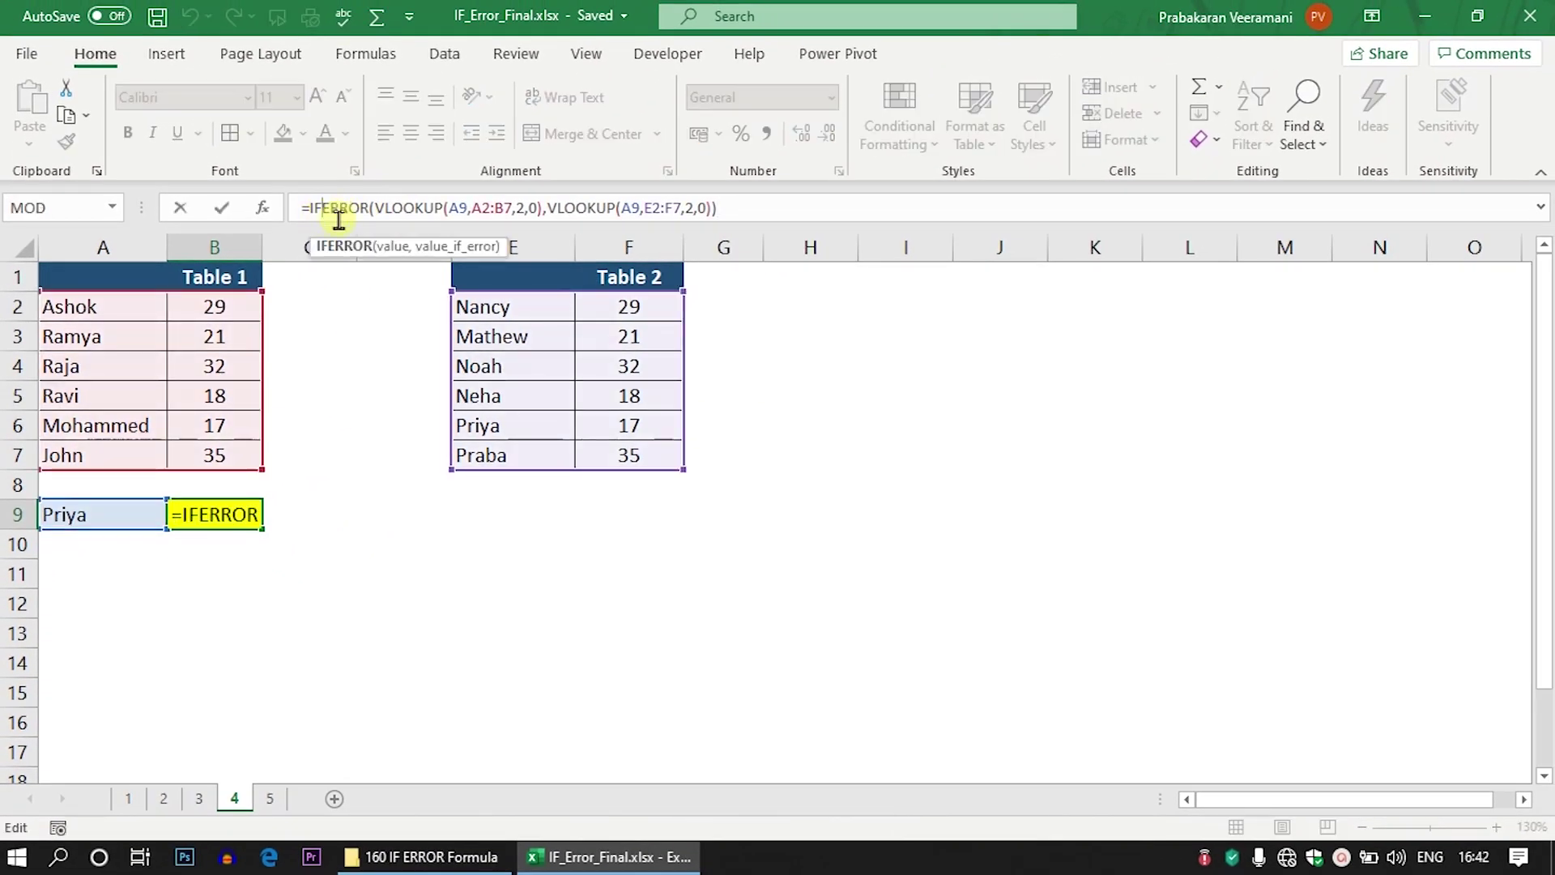
{"action": "left_click", "coordinate": [392, 245]}
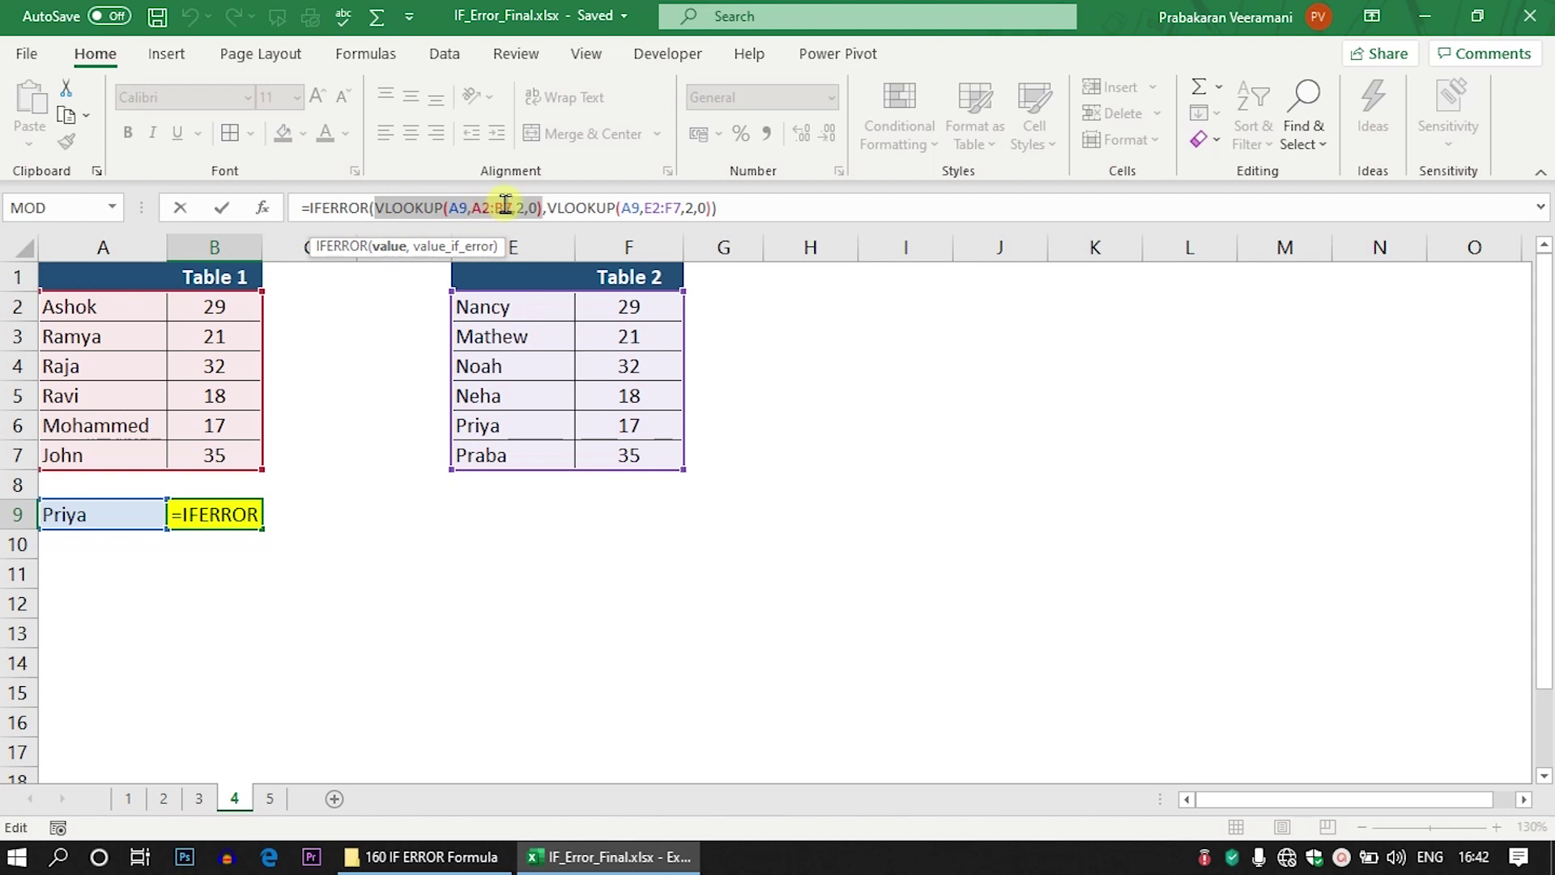
{"action": "left_click", "coordinate": [457, 253]}
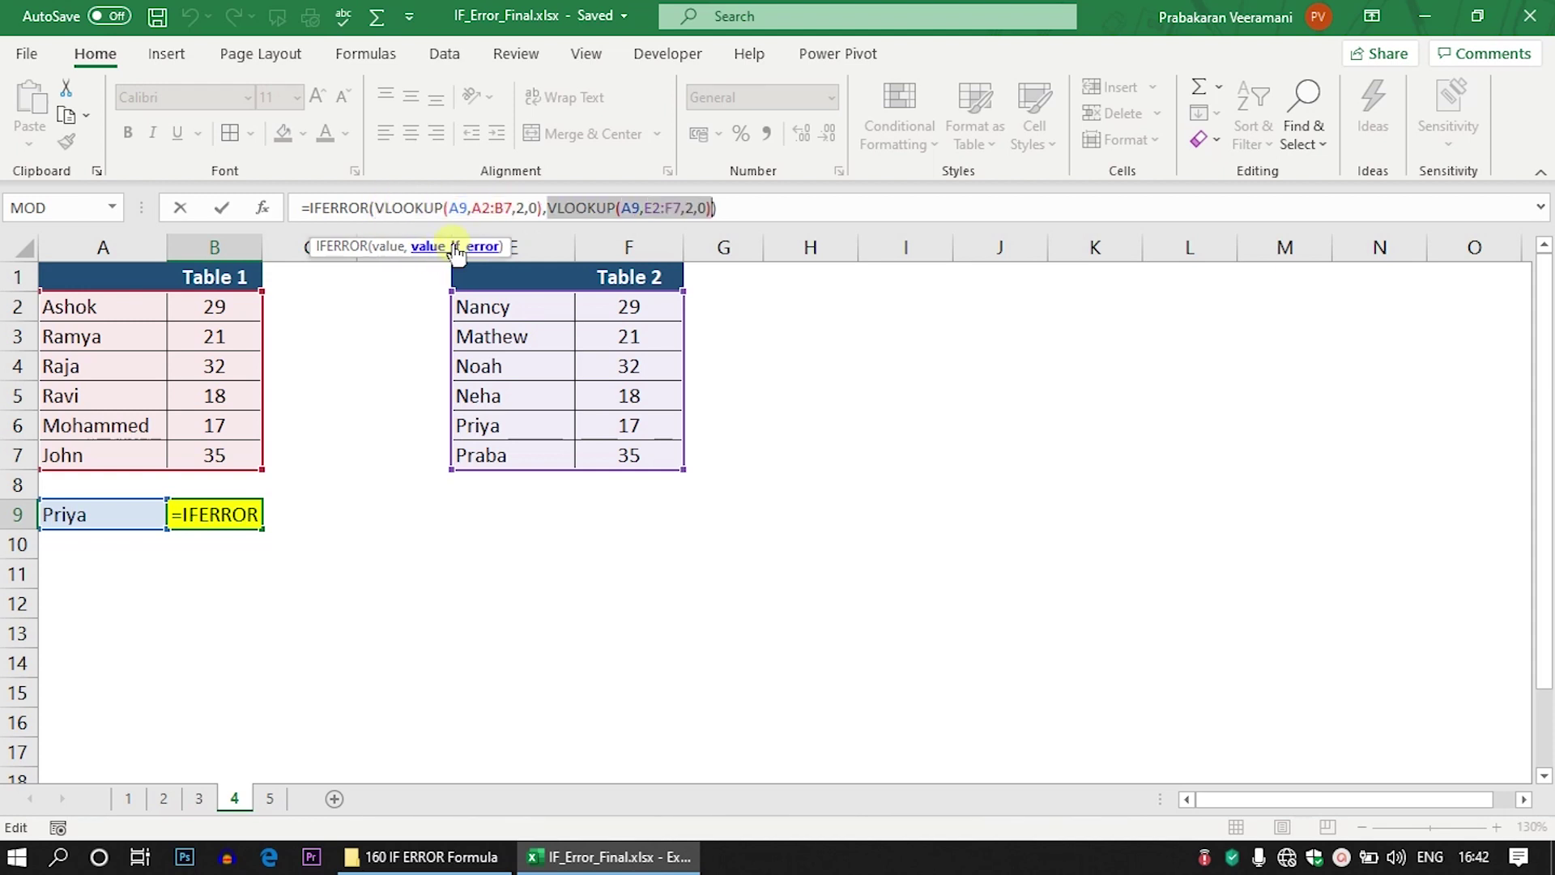
{"action": "key", "text": "ctrl+Return"}
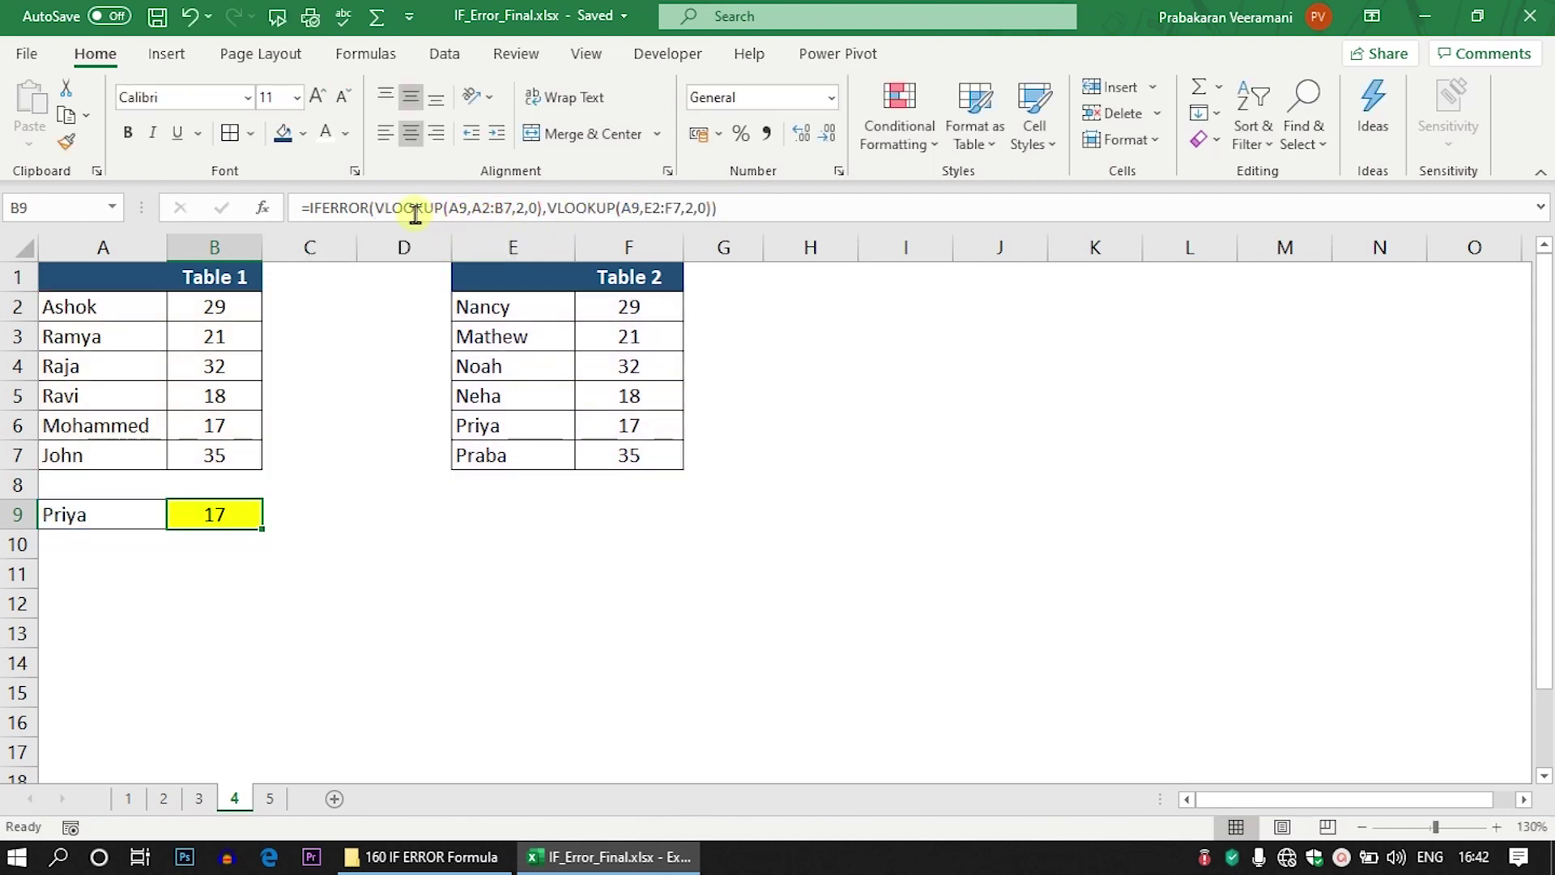
Switch to sheet 5 and inspect the inputs, their SQRT formulas, and the -36 in A6
{"action": "left_click", "coordinate": [271, 799]}
{"action": "left_click", "coordinate": [360, 336]}
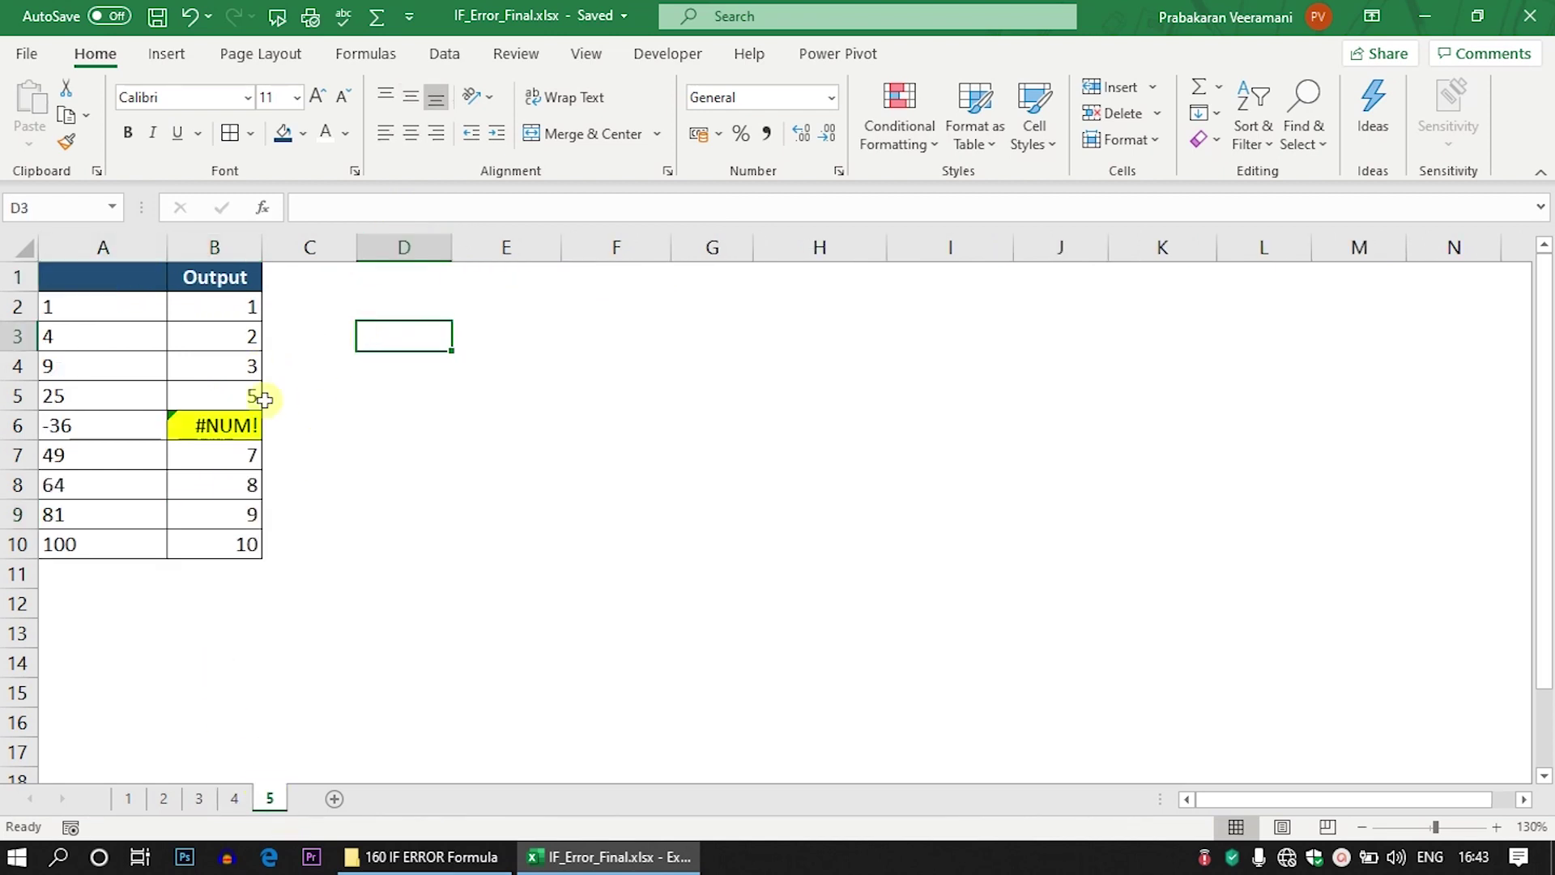
{"action": "left_click", "coordinate": [222, 307]}
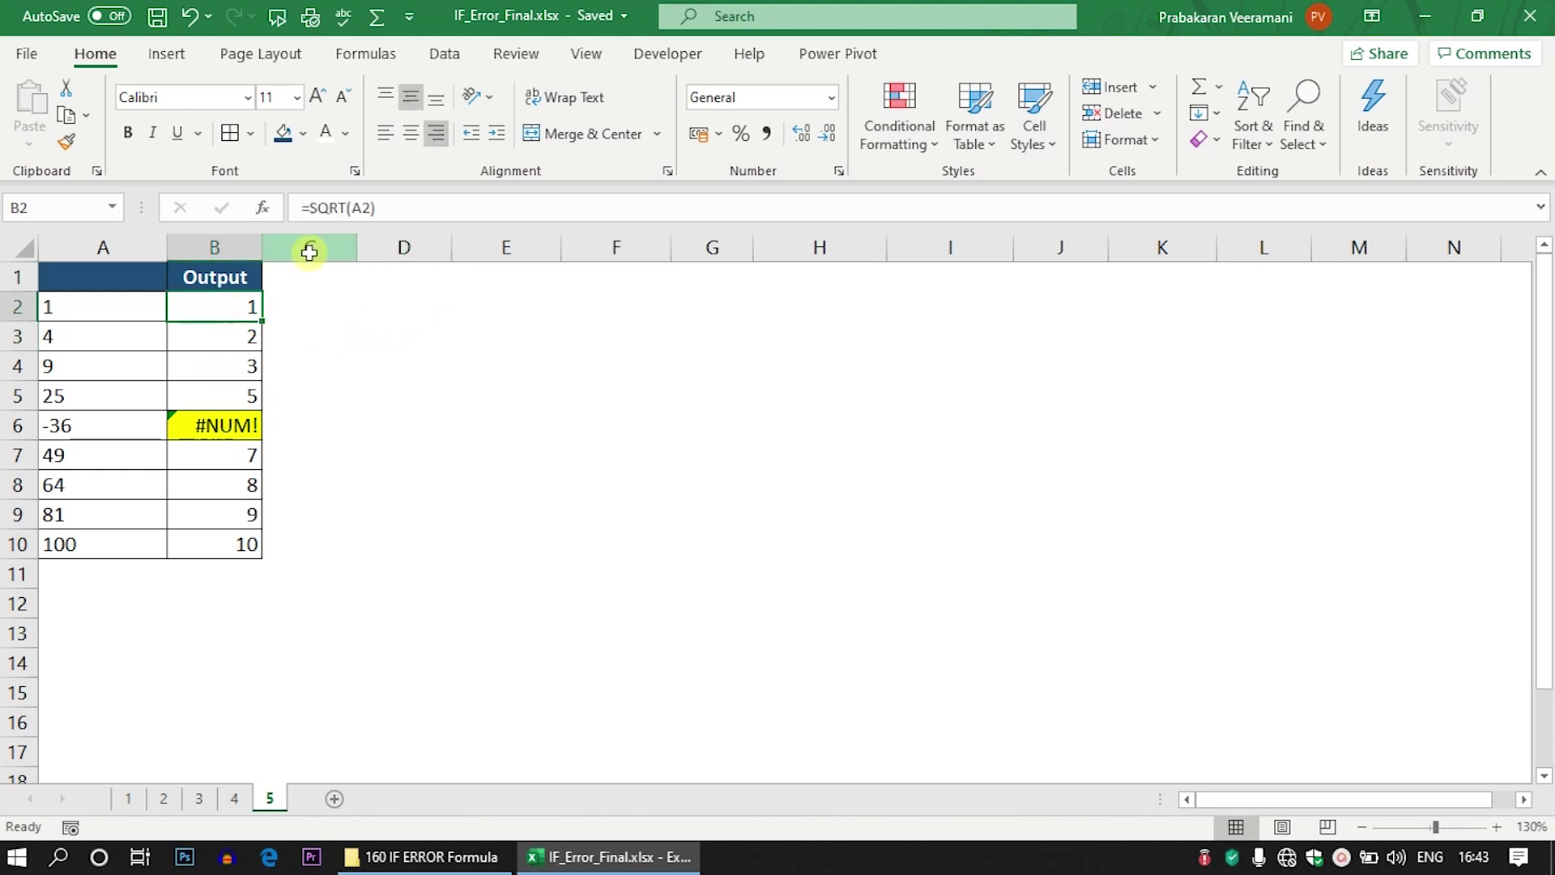
{"action": "left_click", "coordinate": [111, 310]}
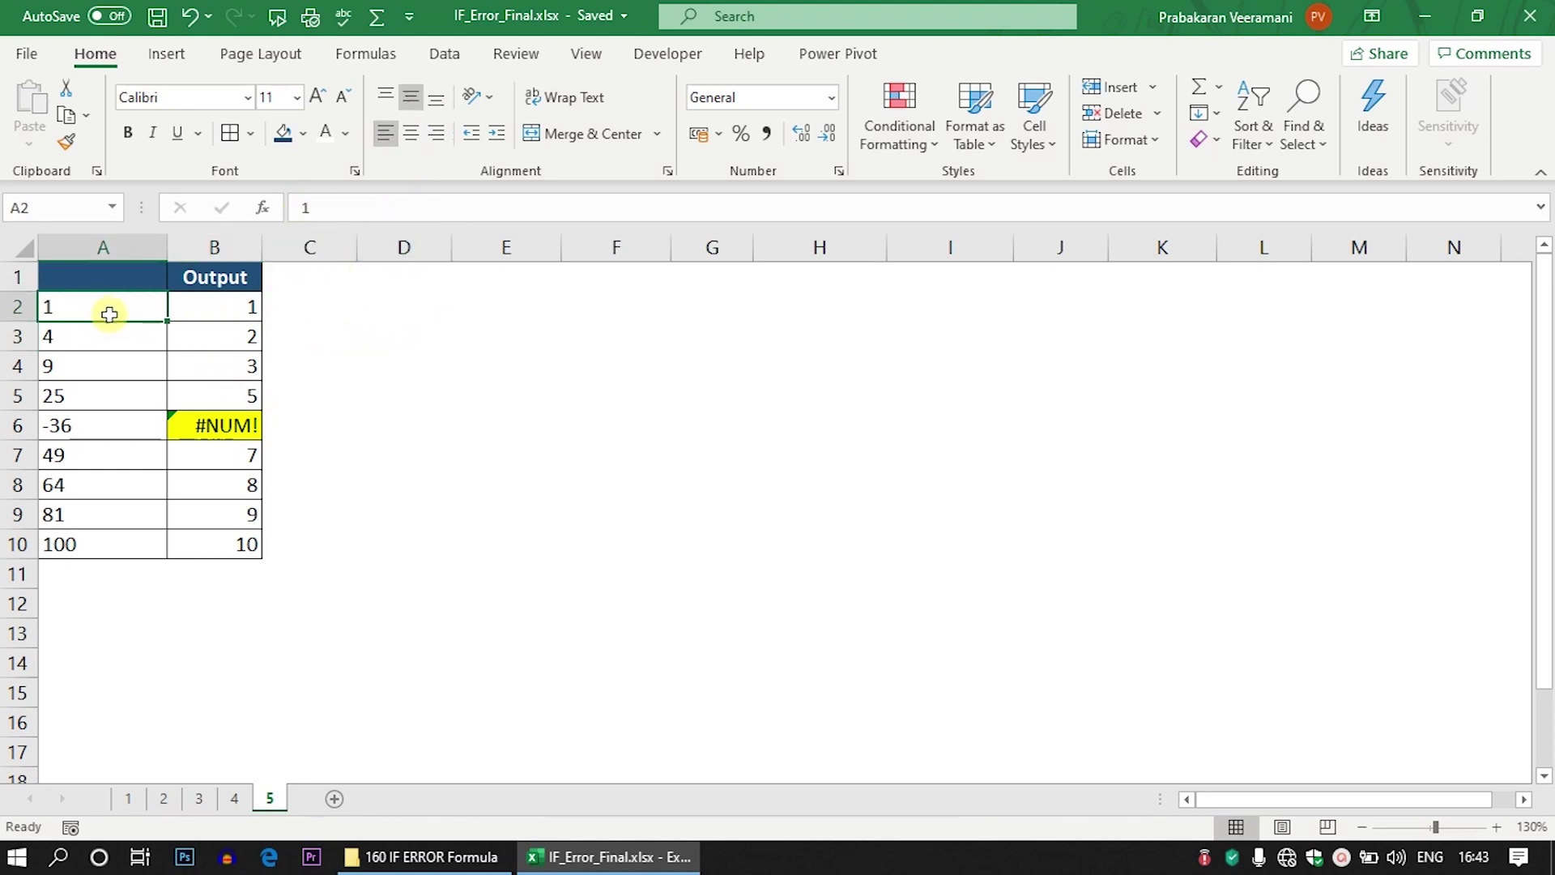
{"action": "left_click", "coordinate": [218, 302]}
{"action": "left_click", "coordinate": [133, 337]}
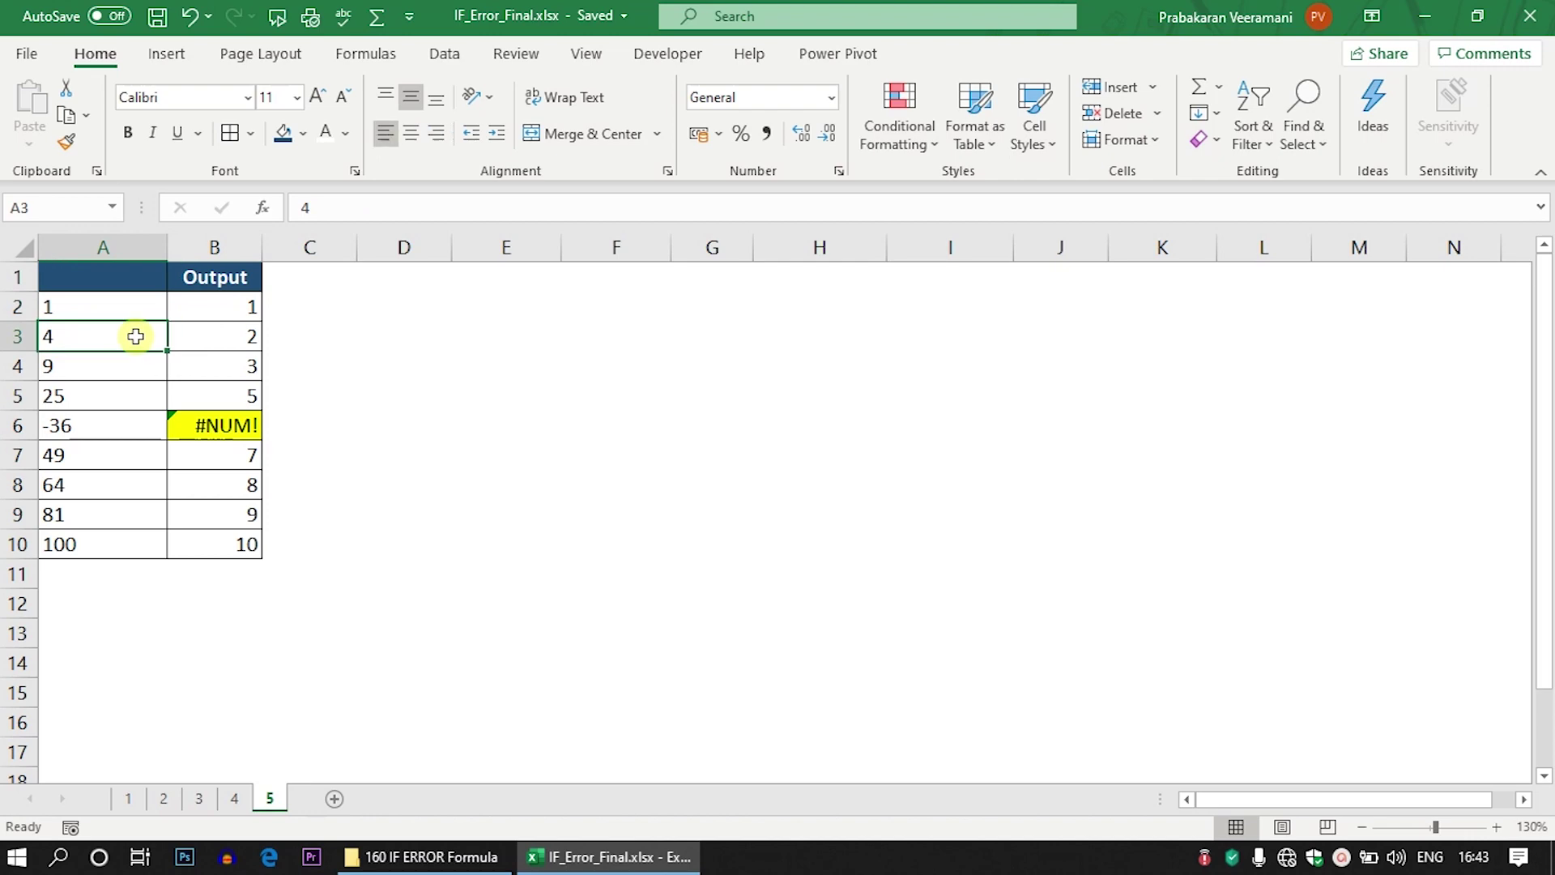
{"action": "left_click", "coordinate": [220, 333]}
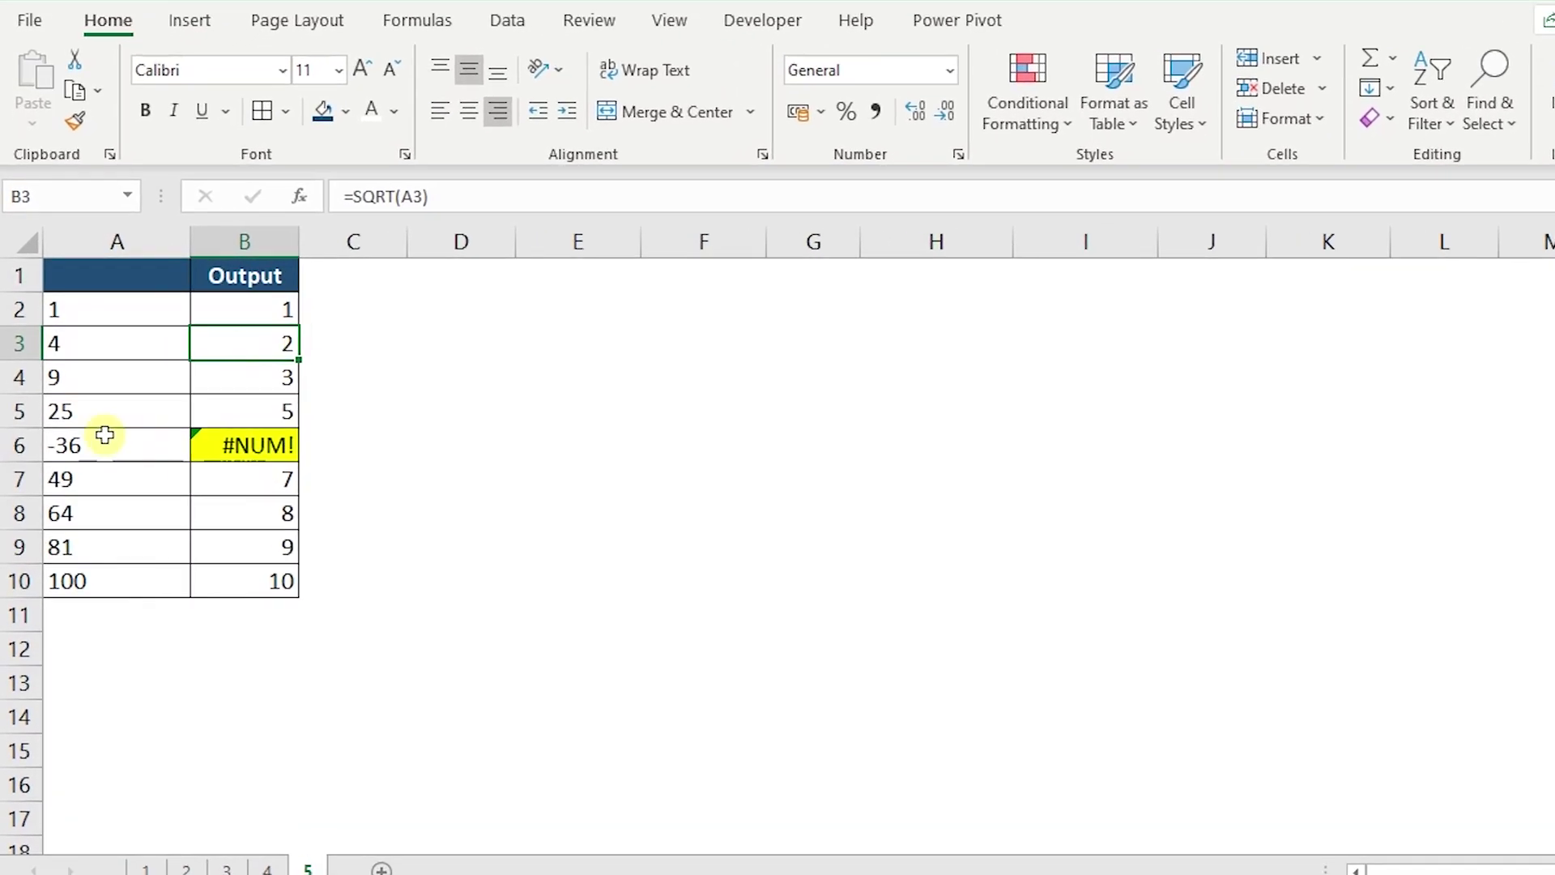
{"action": "left_click", "coordinate": [97, 431]}
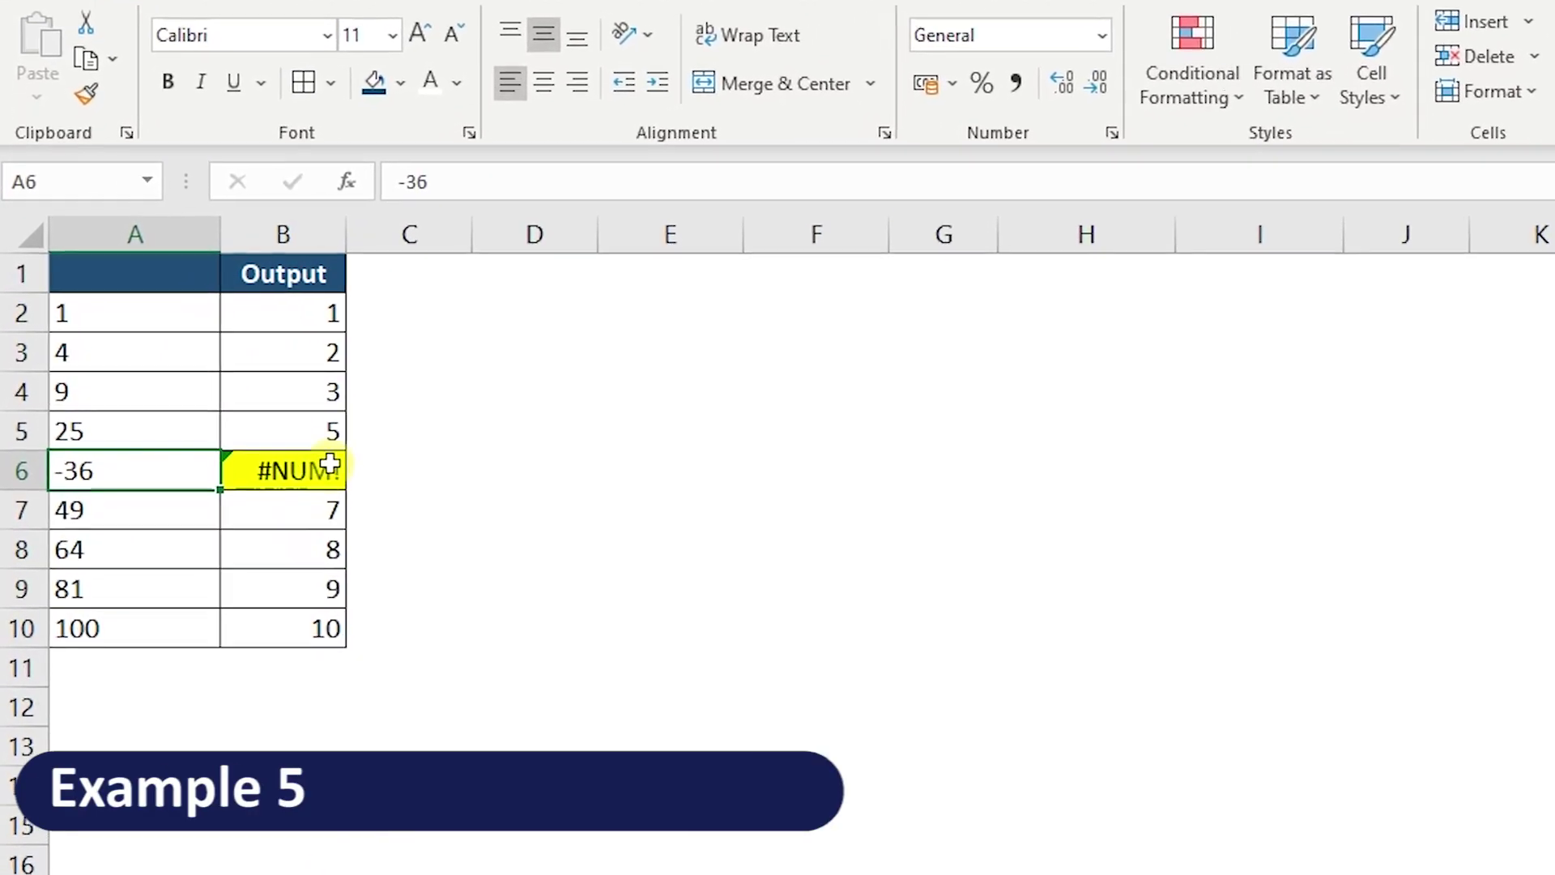
{"action": "left_click", "coordinate": [312, 455]}
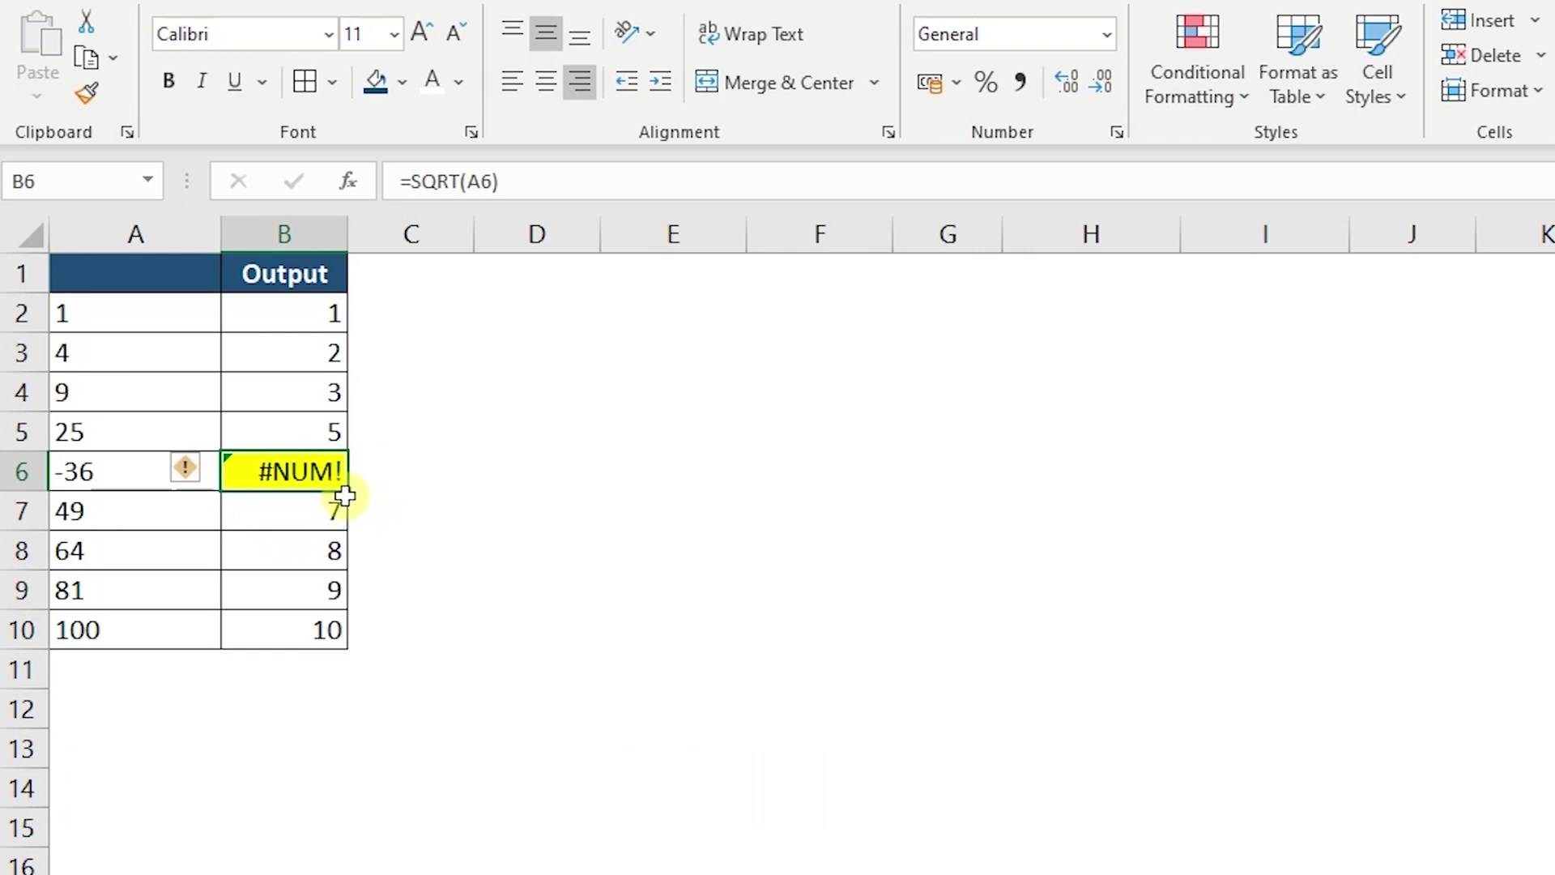
{"action": "left_click", "coordinate": [291, 316]}
{"action": "double_click", "coordinate": [292, 316]}
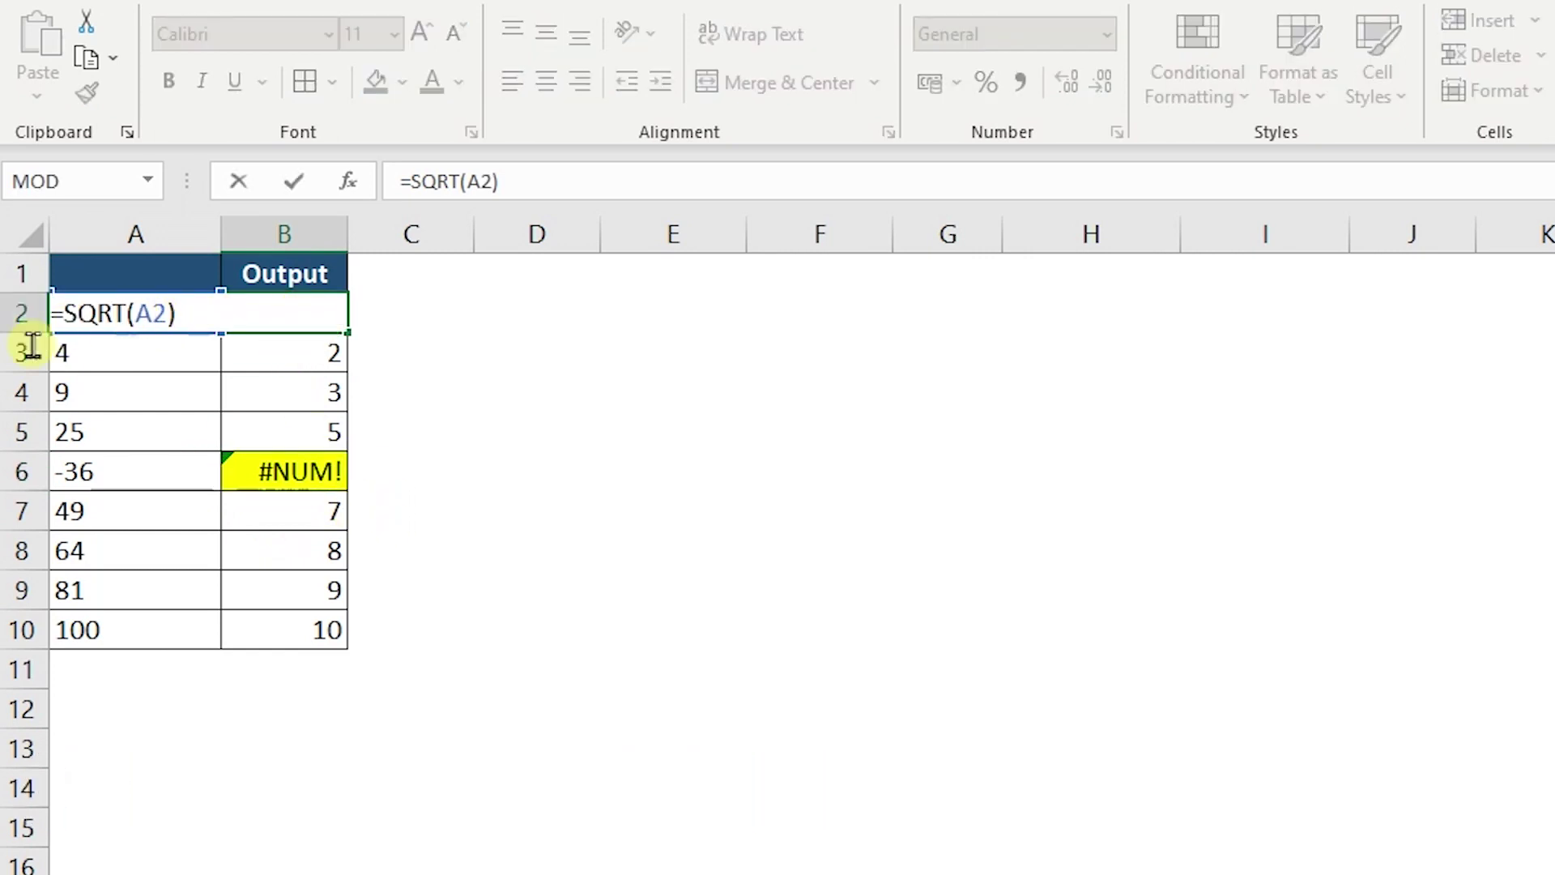
{"action": "left_click", "coordinate": [134, 314]}
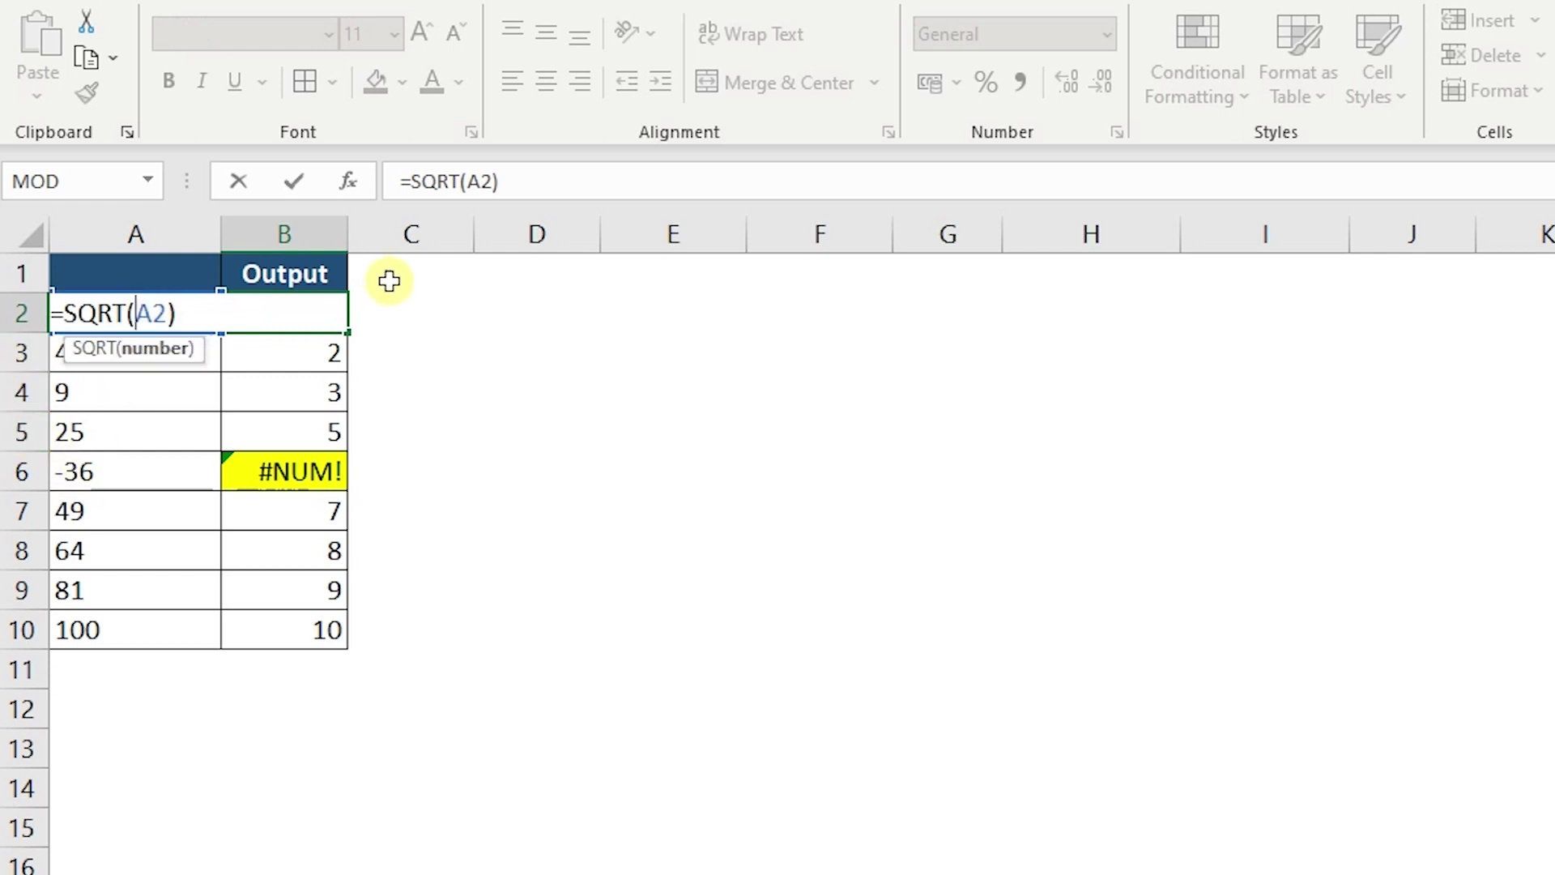
{"action": "type", "text": "abs"}
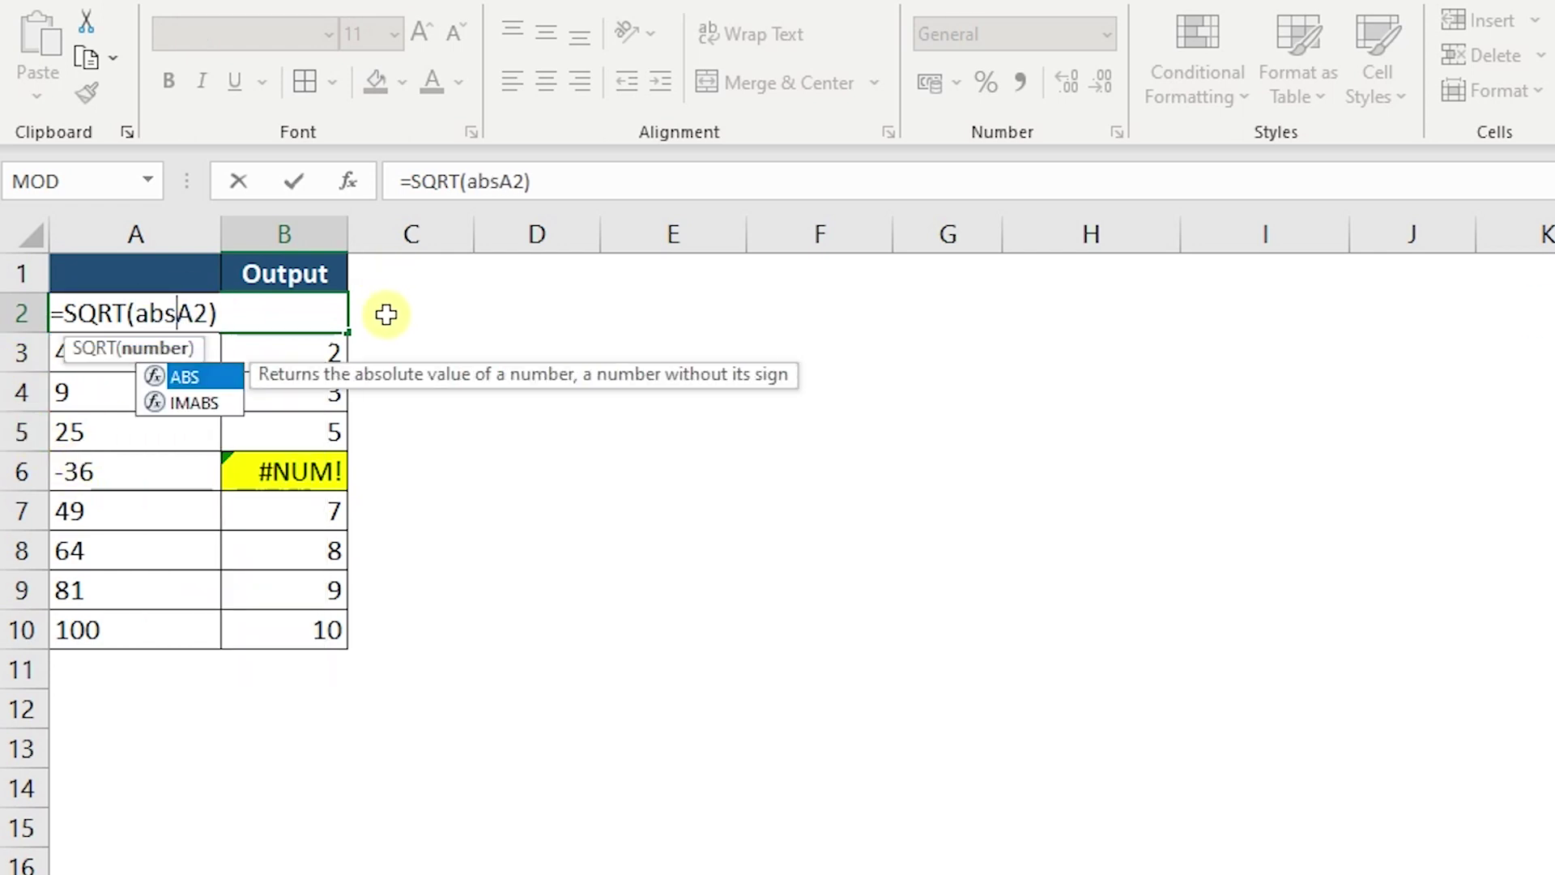
{"action": "key", "text": "Tab"}
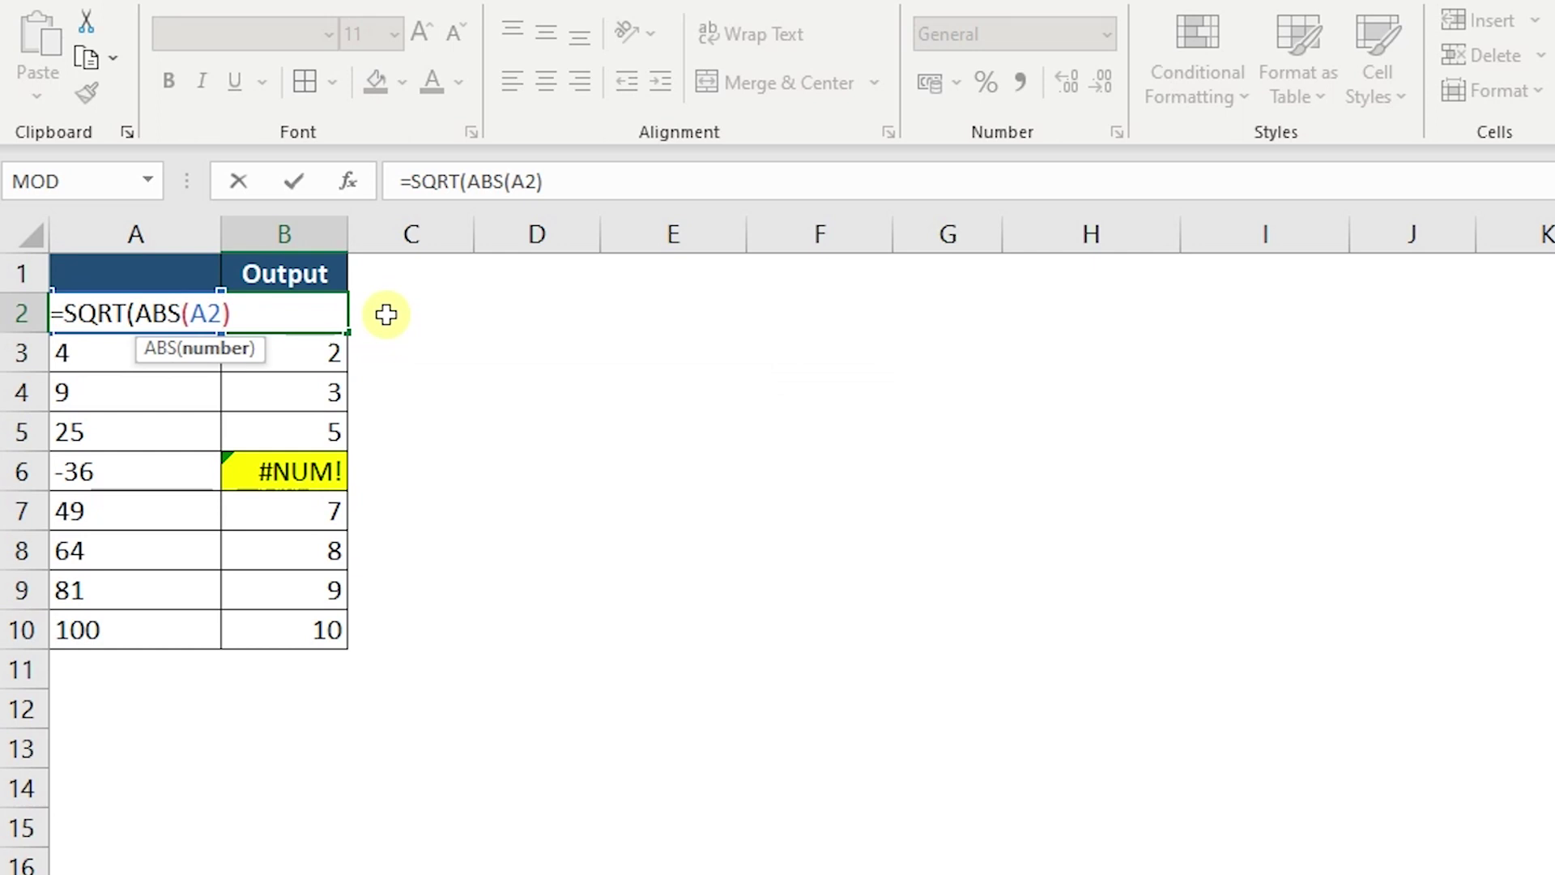
{"action": "type", "text": ")"}
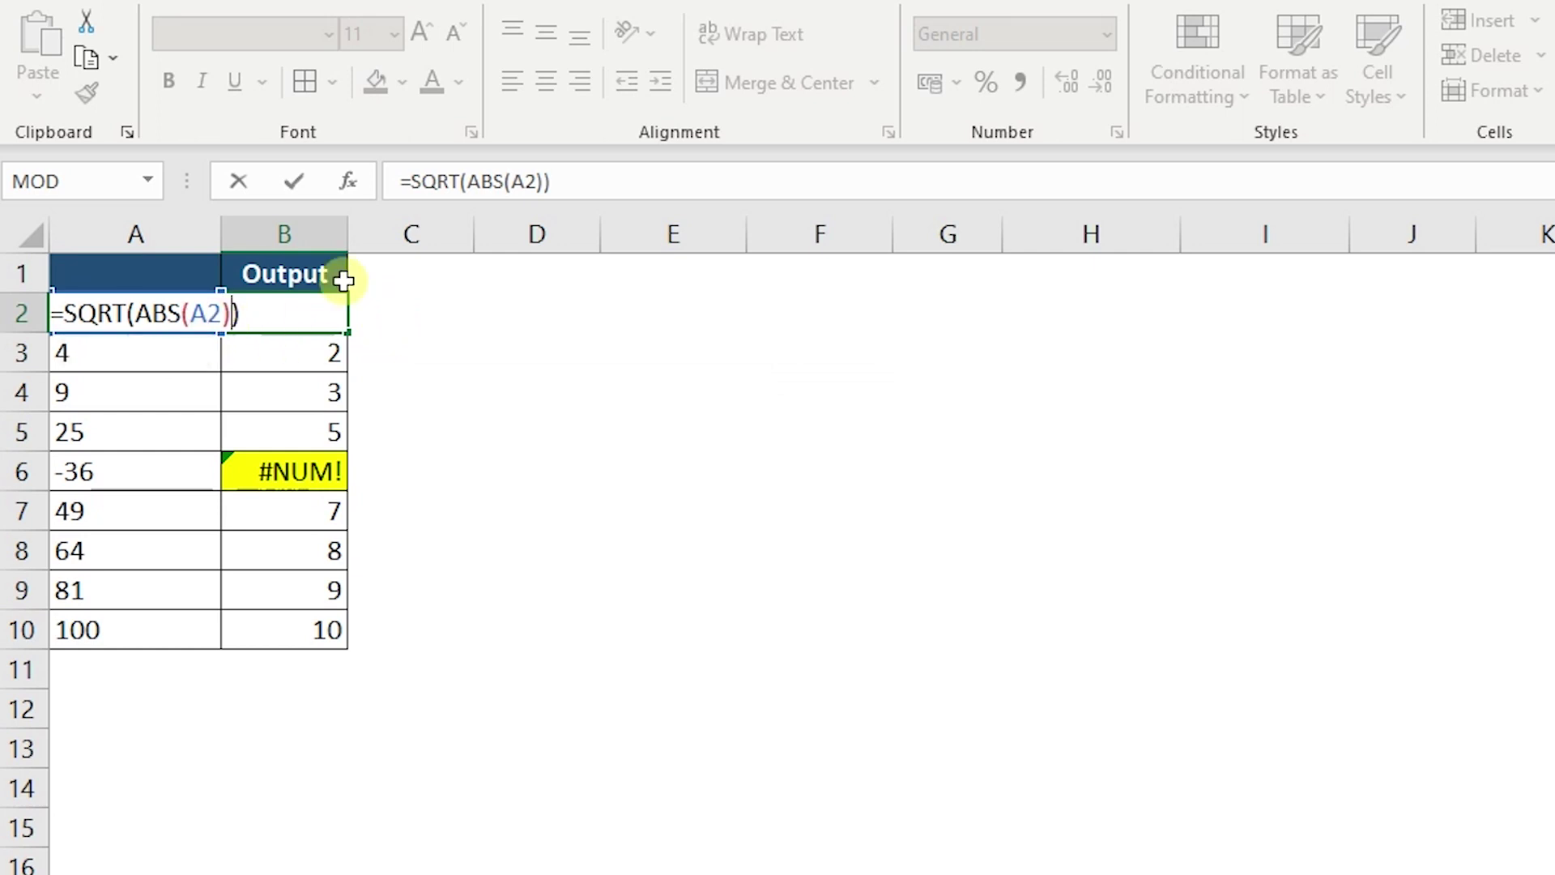
{"action": "key", "text": "Return"}
{"action": "left_click", "coordinate": [304, 316]}
{"action": "left_click_drag", "start_coordinate": [346, 339], "coordinate": [339, 629]}
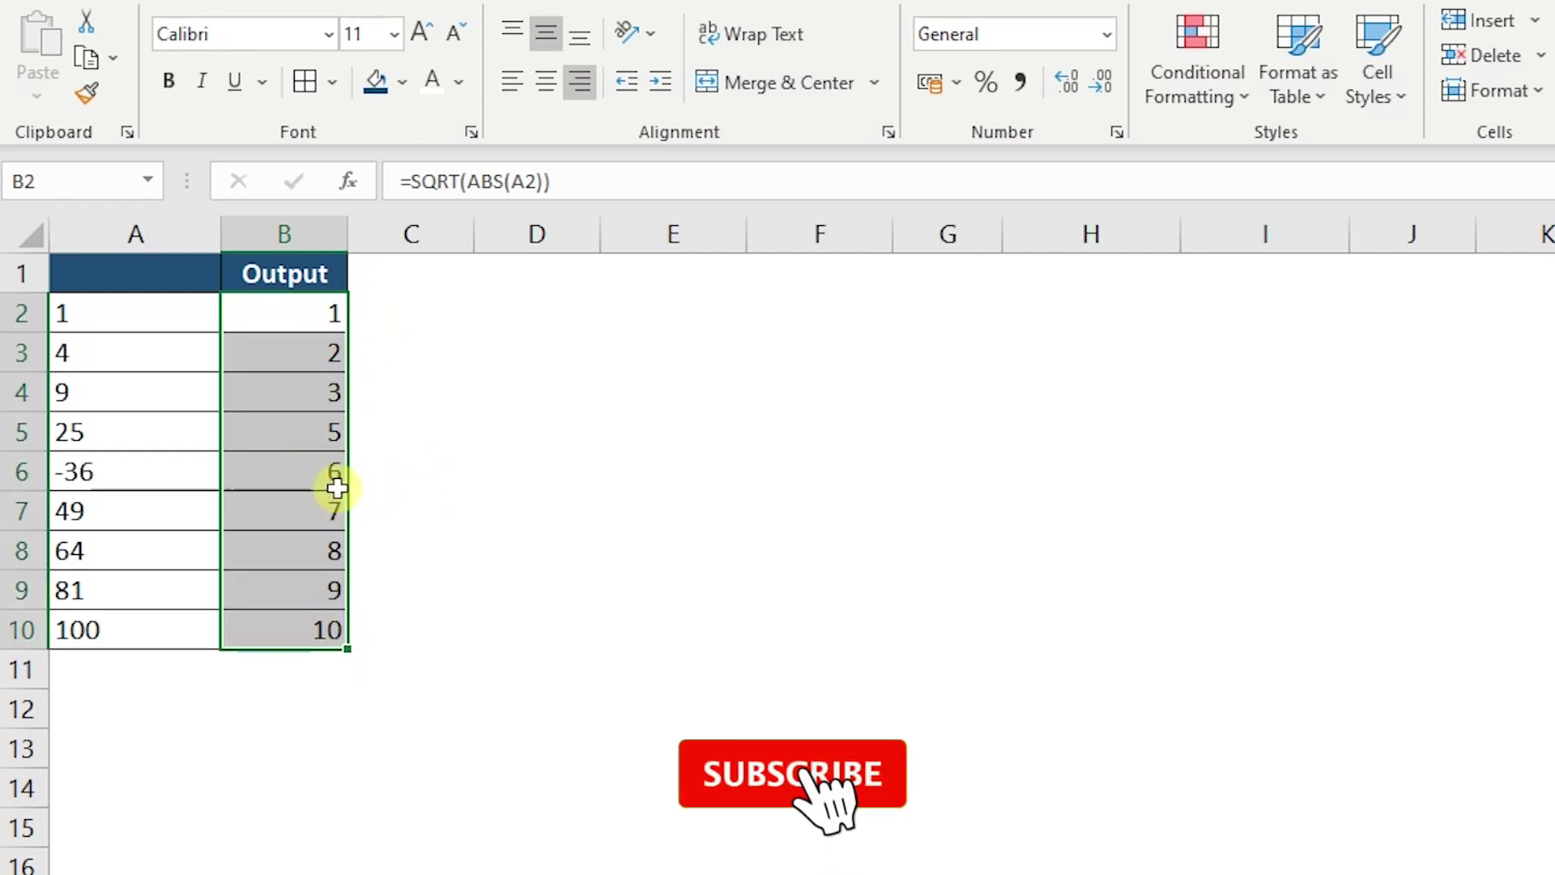
{"action": "key", "text": "ctrl+z"}
{"action": "key", "text": "ctrl+z"}
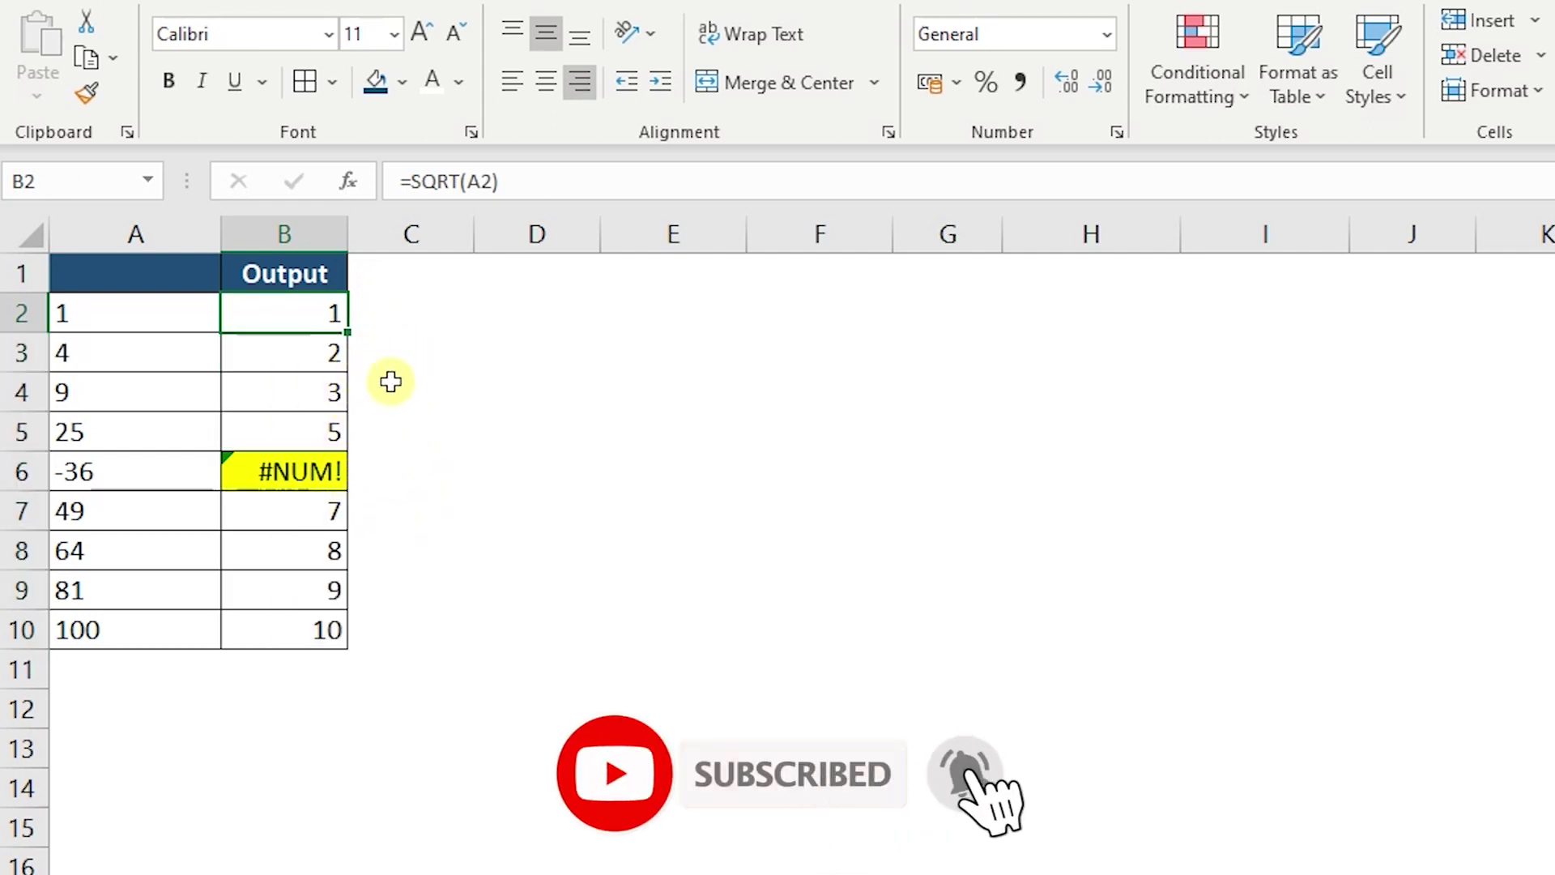
{"action": "left_click", "coordinate": [112, 469]}
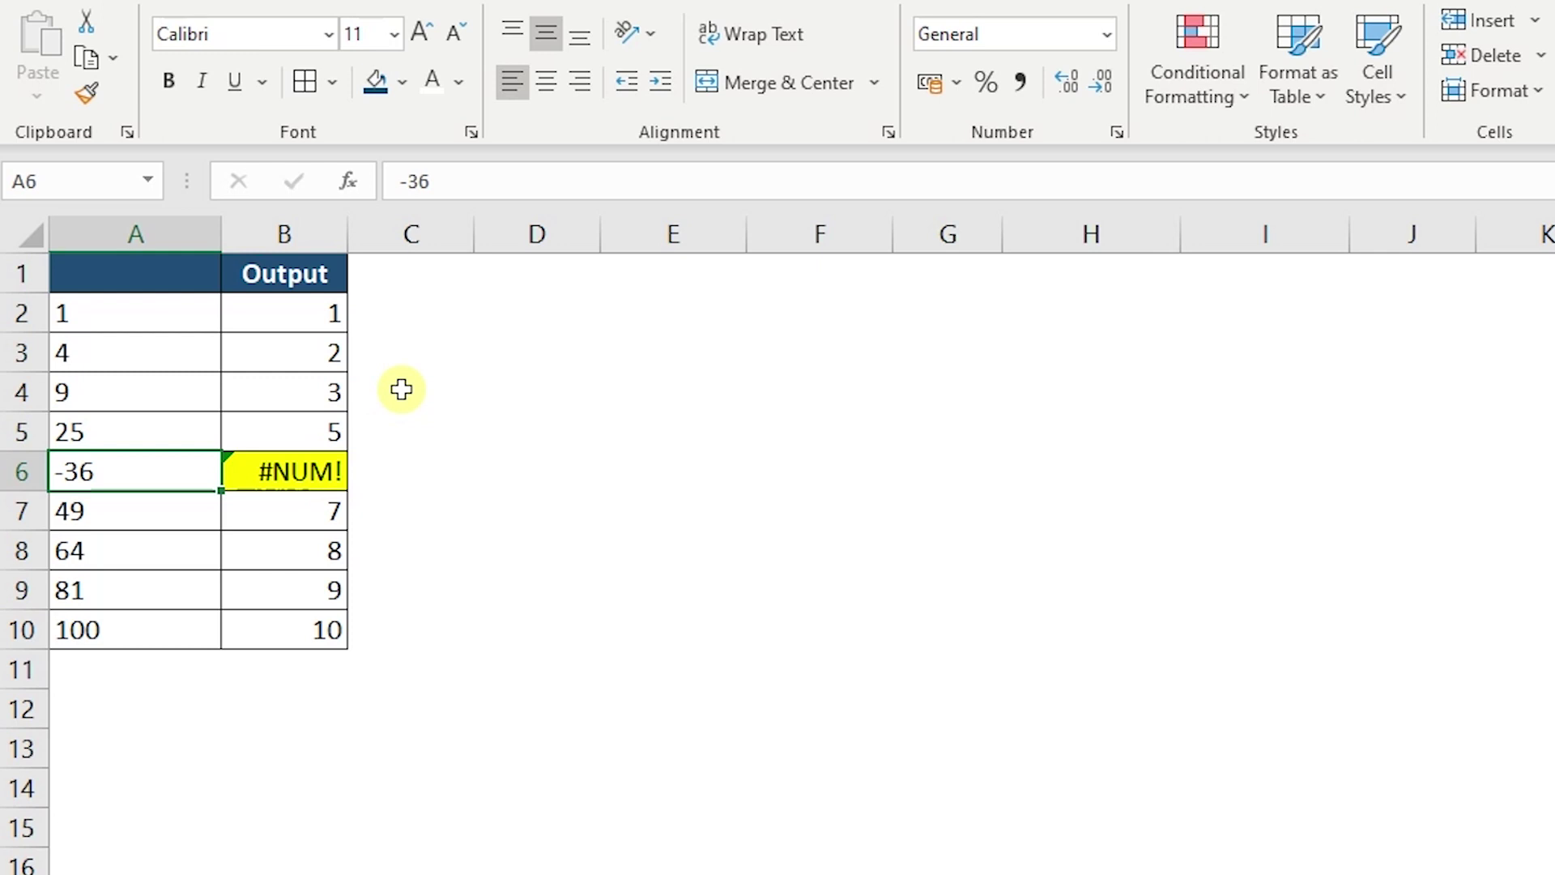
{"action": "left_click", "coordinate": [694, 337]}
Note IF in E3 and ISERROR in E4, then select column C and the two notes
{"action": "type", "text": "IF"}
{"action": "key", "text": "Return"}
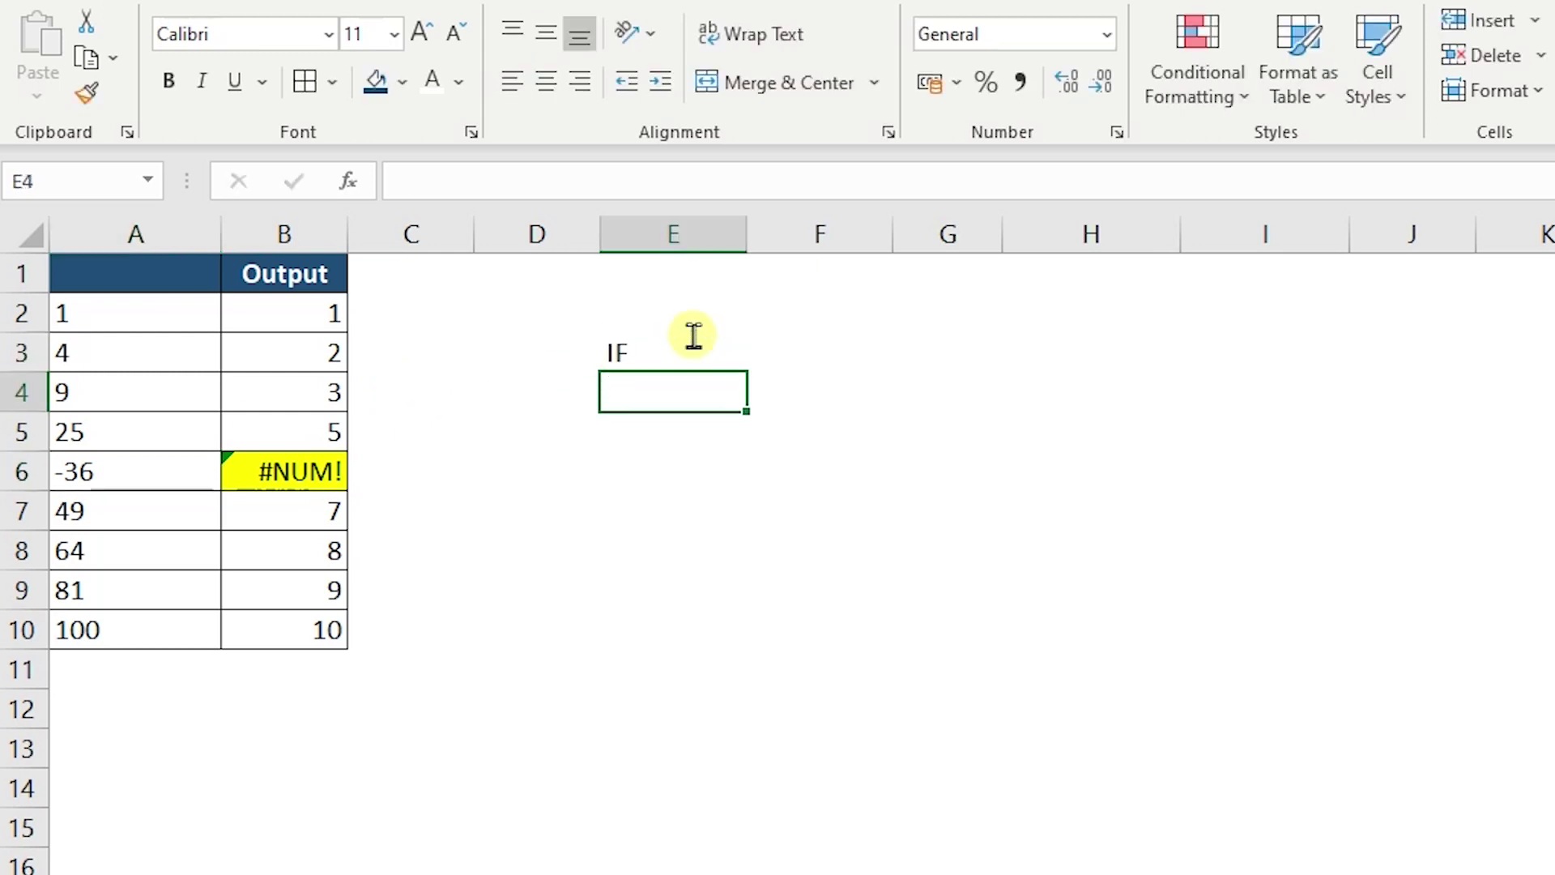
{"action": "type", "text": "ISERR"}
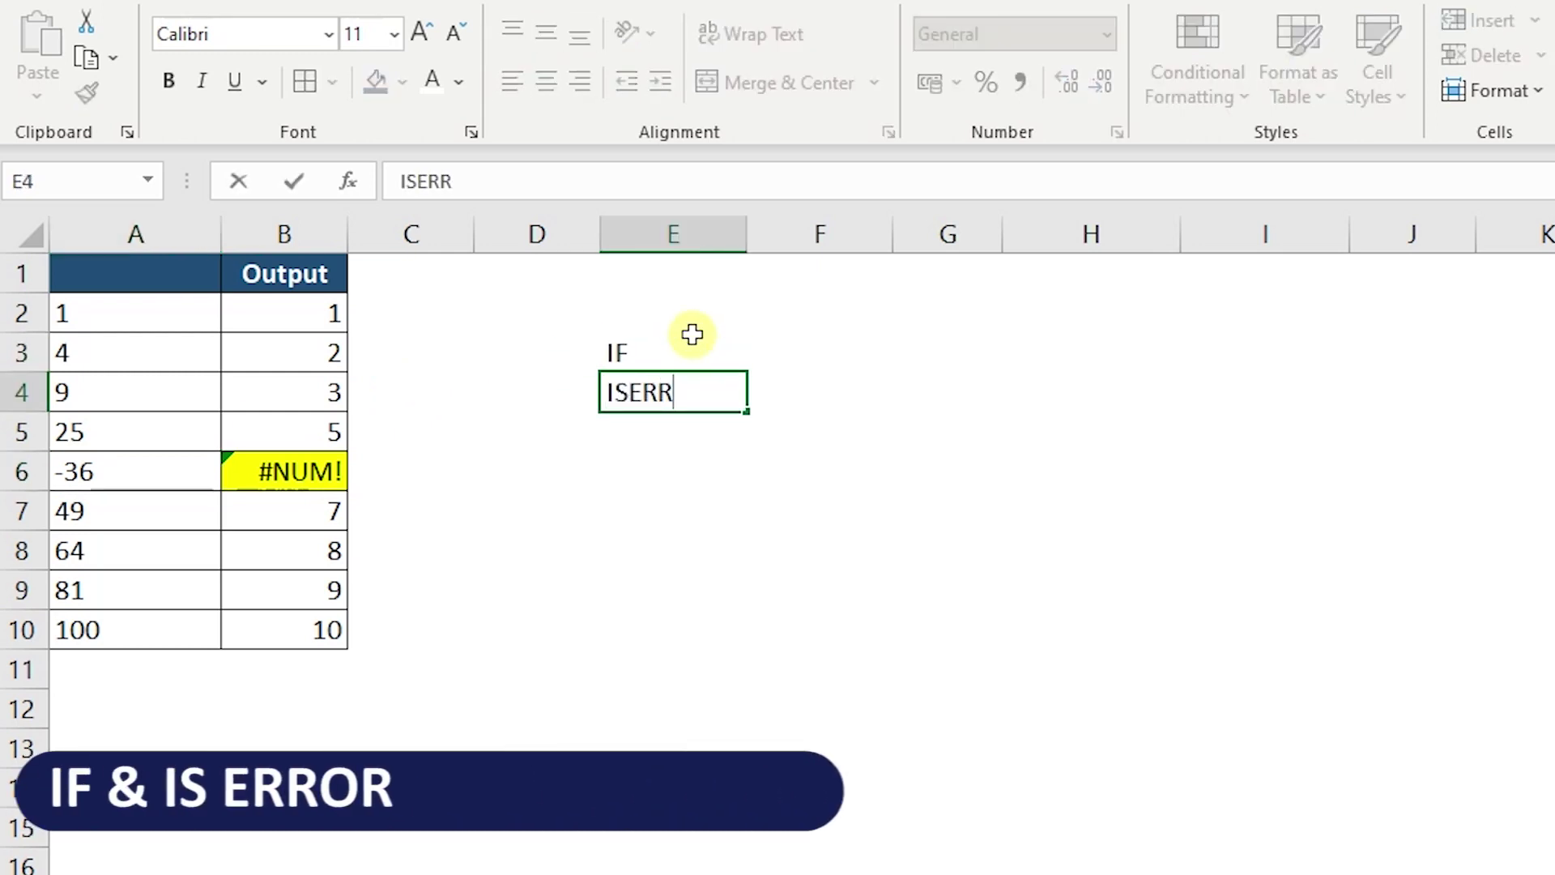
{"action": "type", "text": "OR"}
{"action": "key", "text": "Return"}
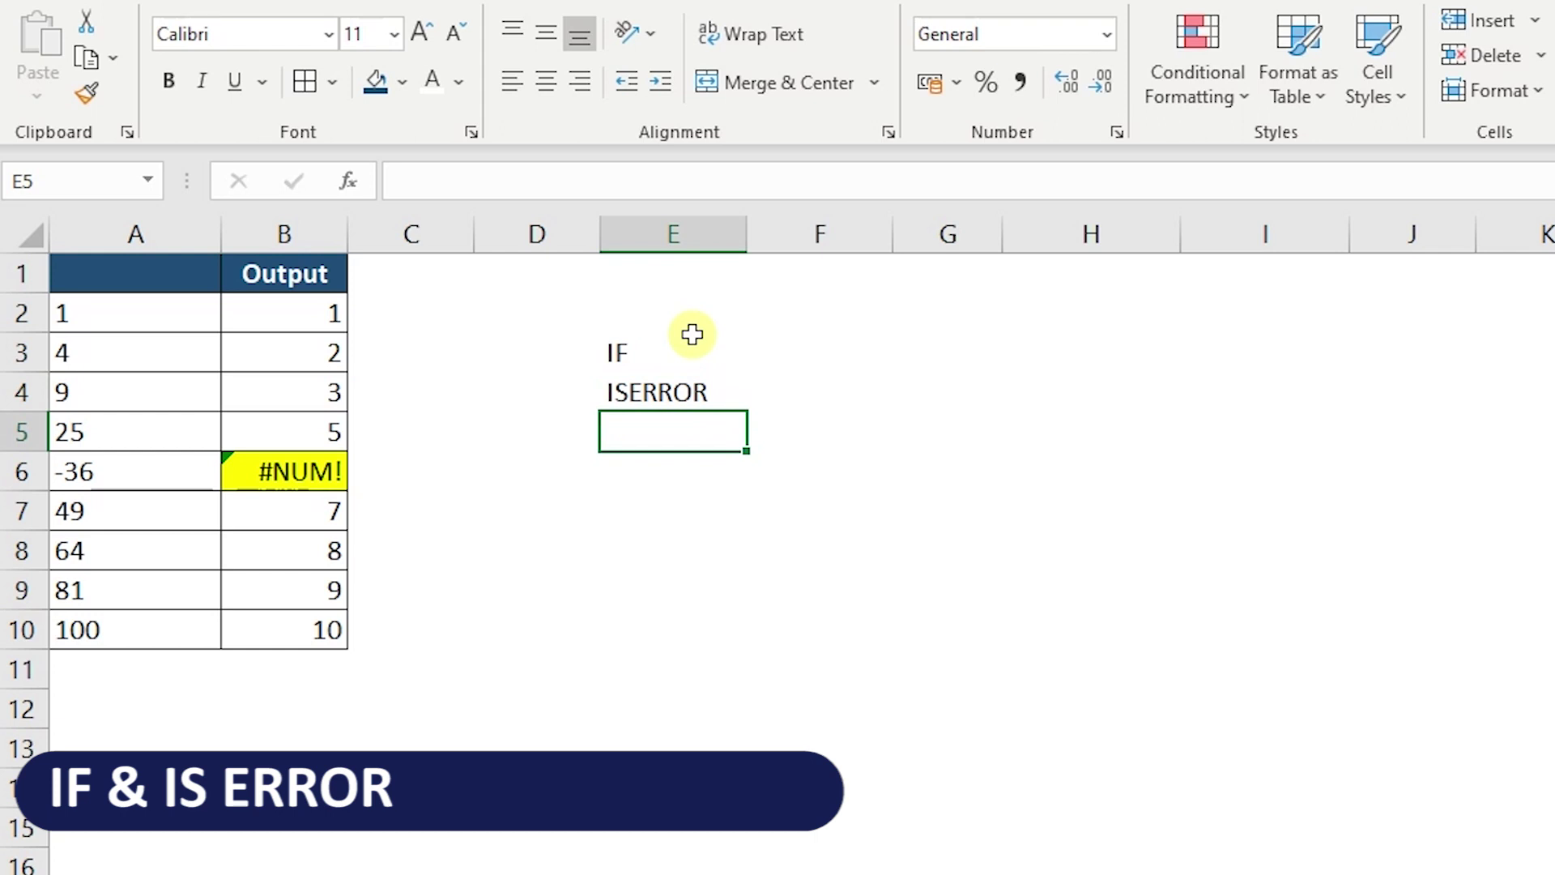
{"action": "left_click_drag", "start_coordinate": [378, 319], "coordinate": [353, 644]}
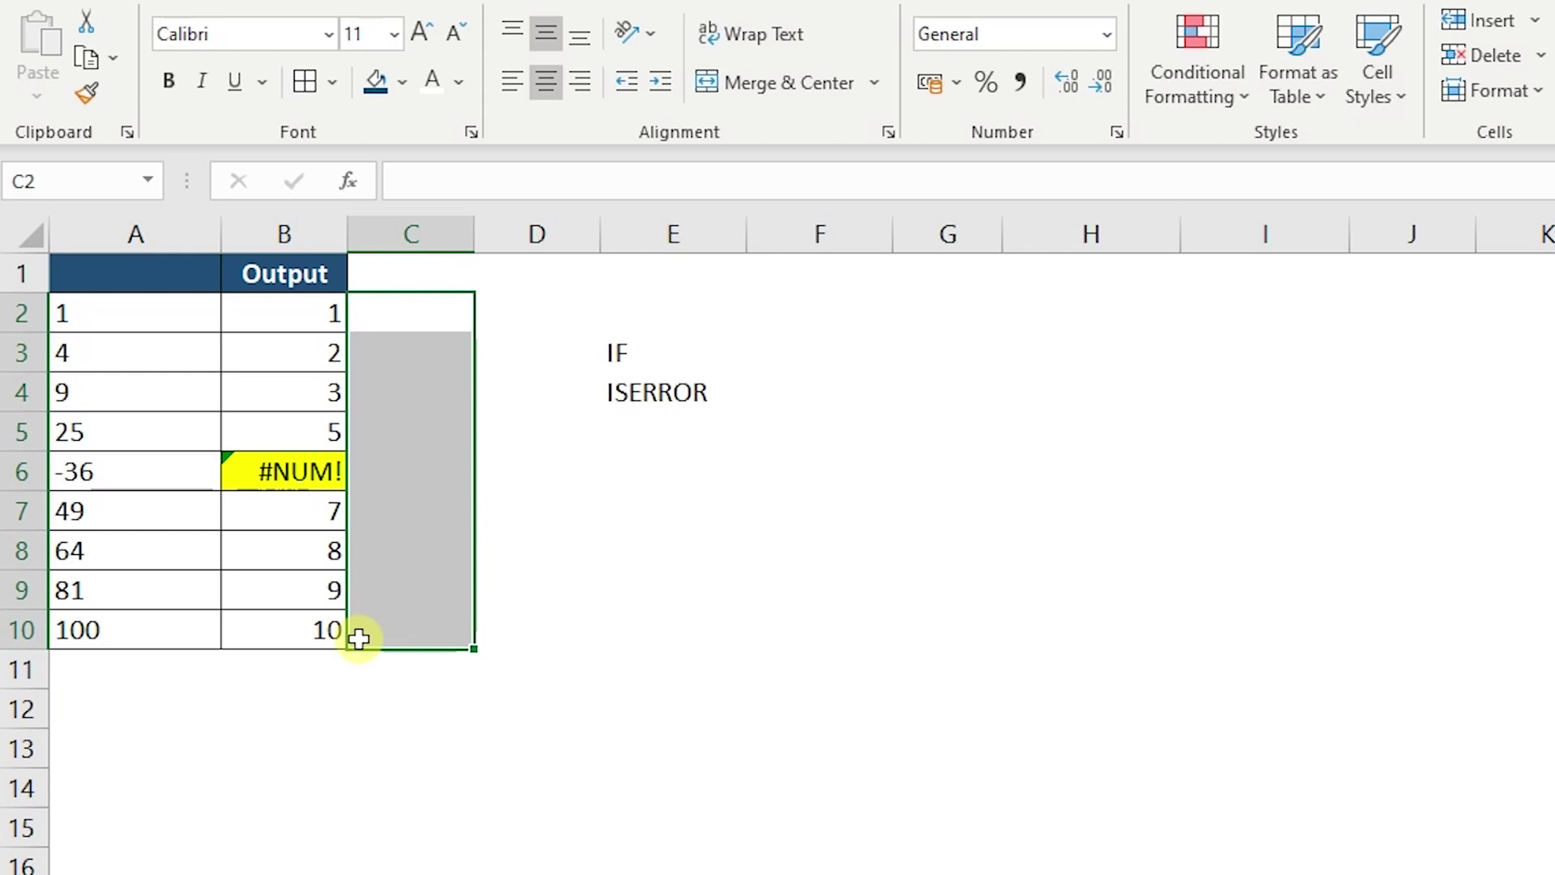
{"action": "left_click_drag", "start_coordinate": [625, 353], "coordinate": [611, 394]}
Start C2 with =IF(ISERROR(SQRT(A2)),"Error, so please check the value", as the error branch
{"action": "left_click", "coordinate": [398, 301]}
{"action": "type", "text": "="}
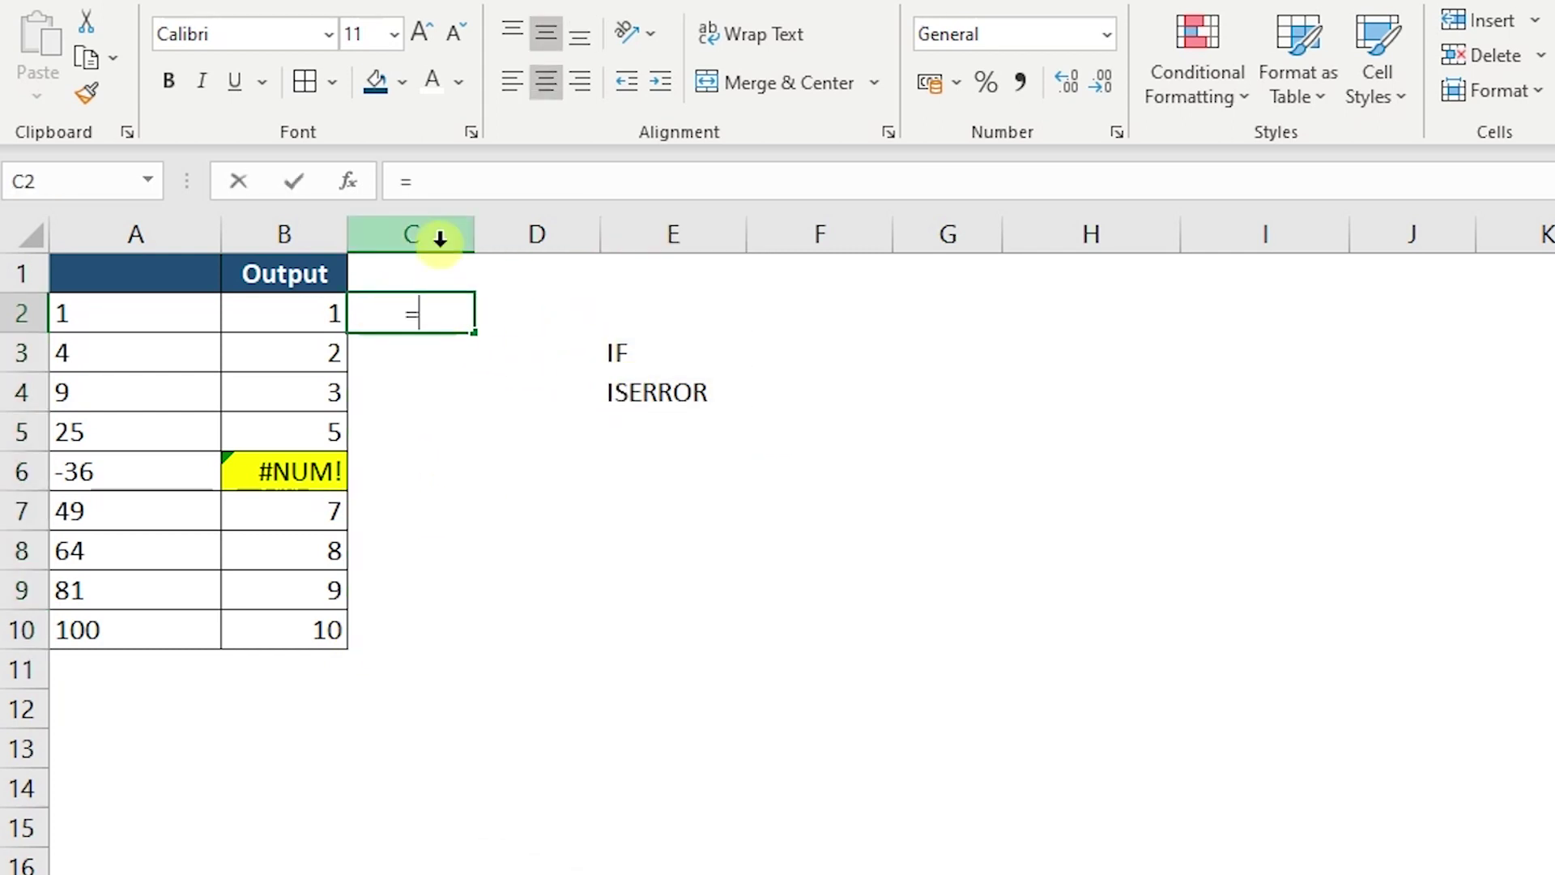
{"action": "type", "text": "if"}
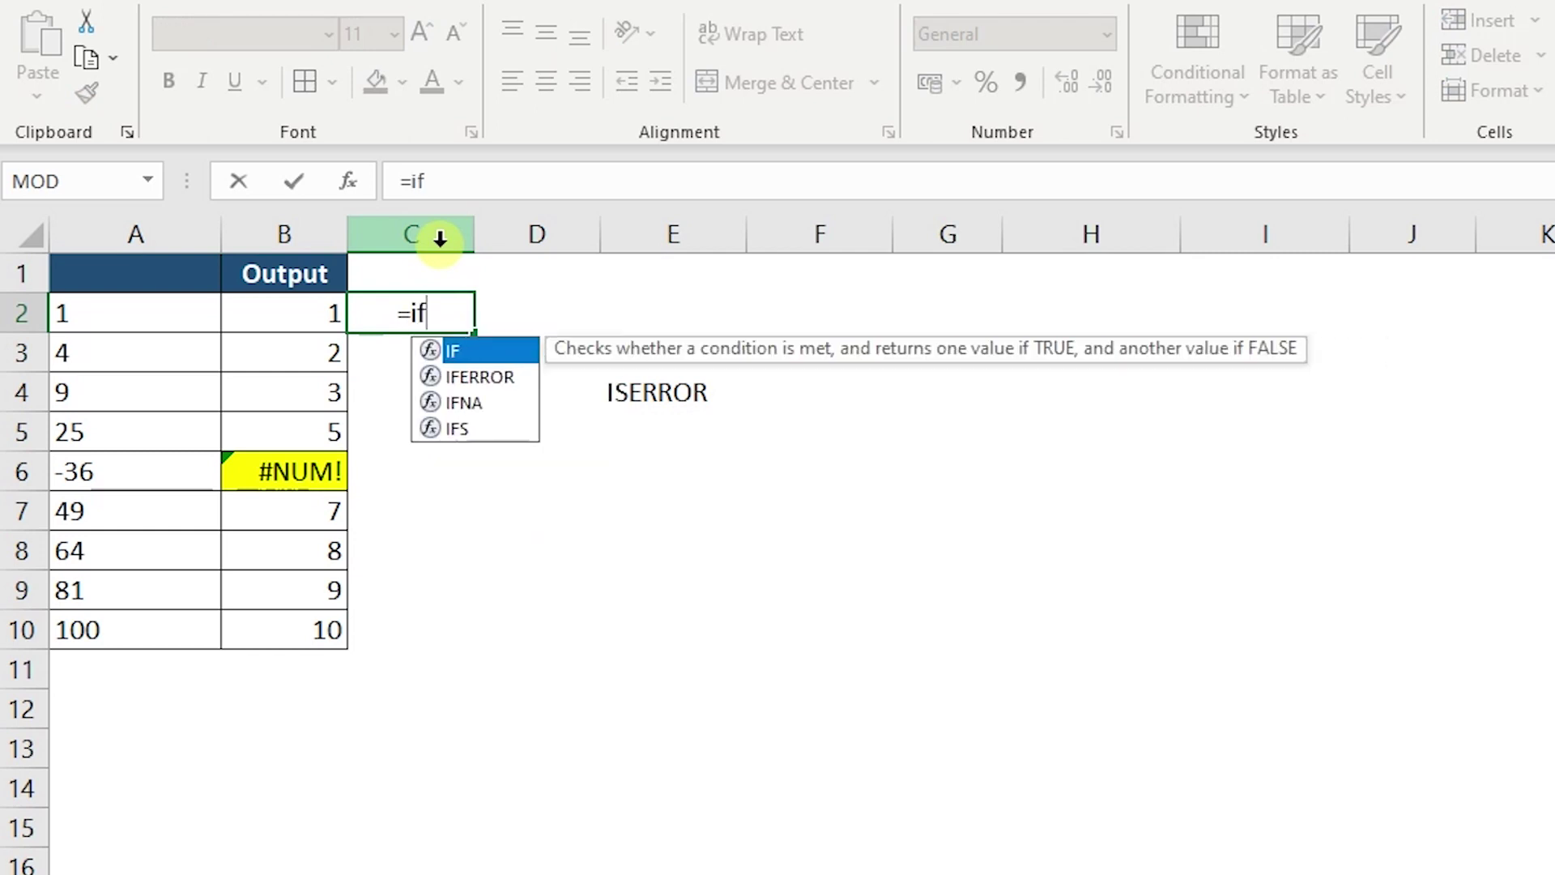
{"action": "type", "text": "("}
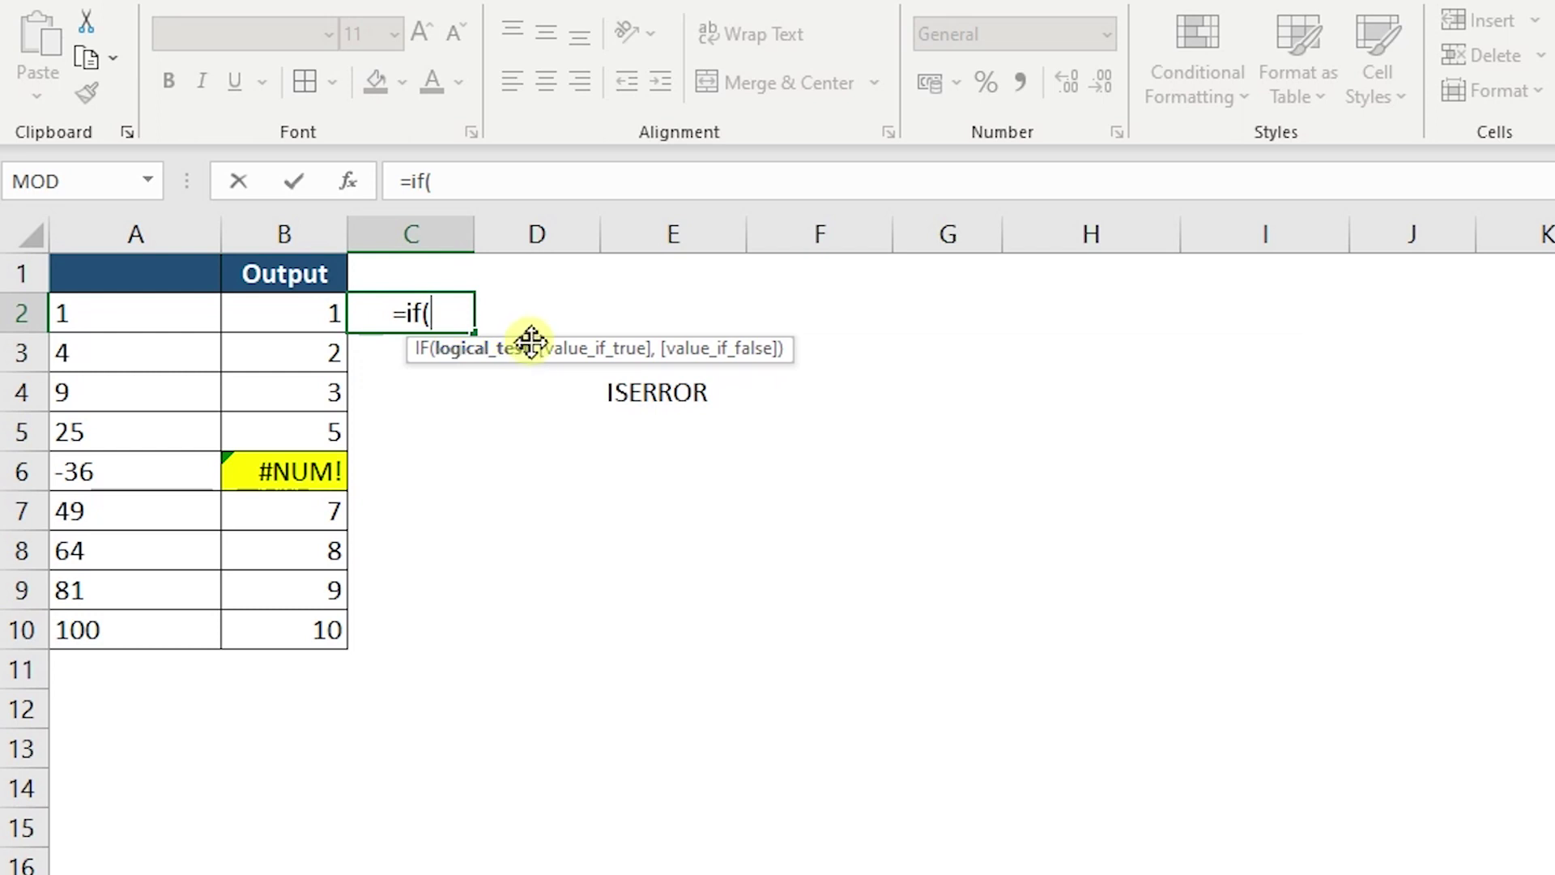
{"action": "type", "text": "i"}
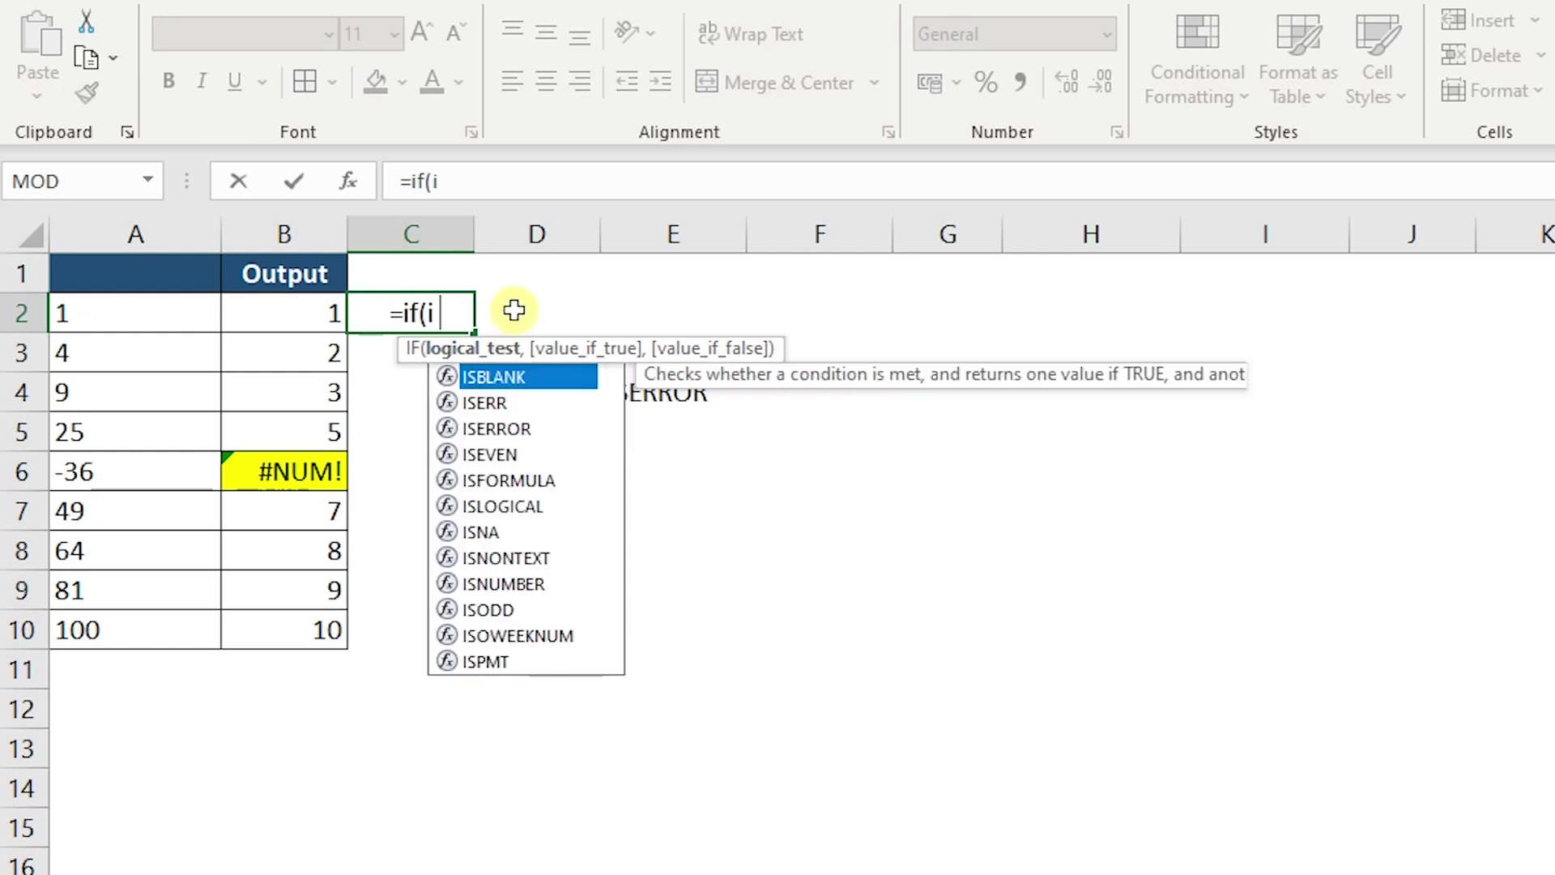
{"action": "type", "text": "serror"}
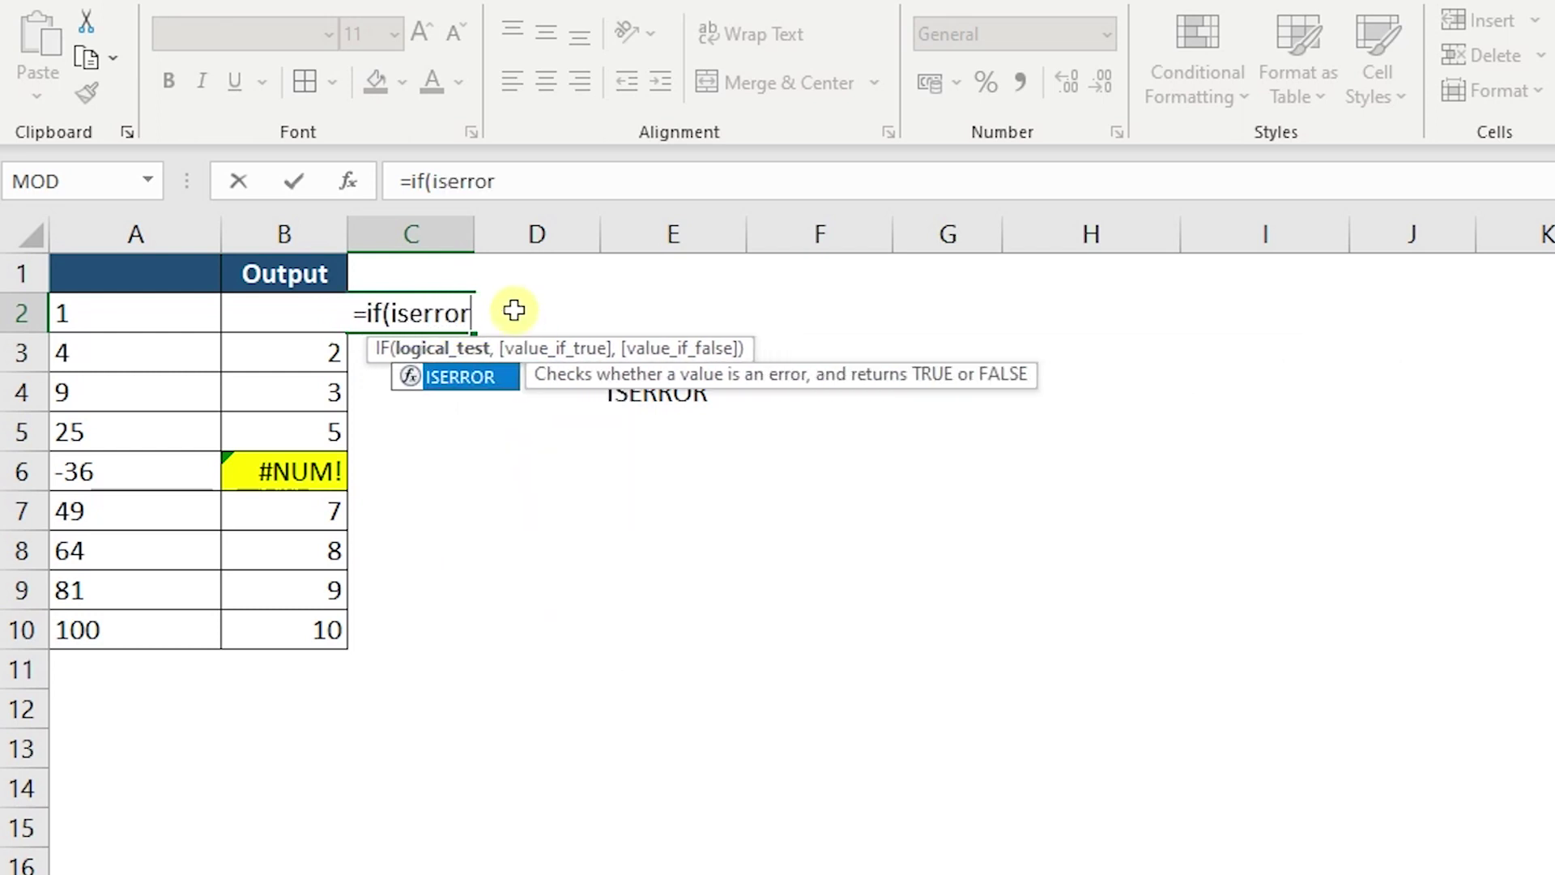
{"action": "type", "text": "("}
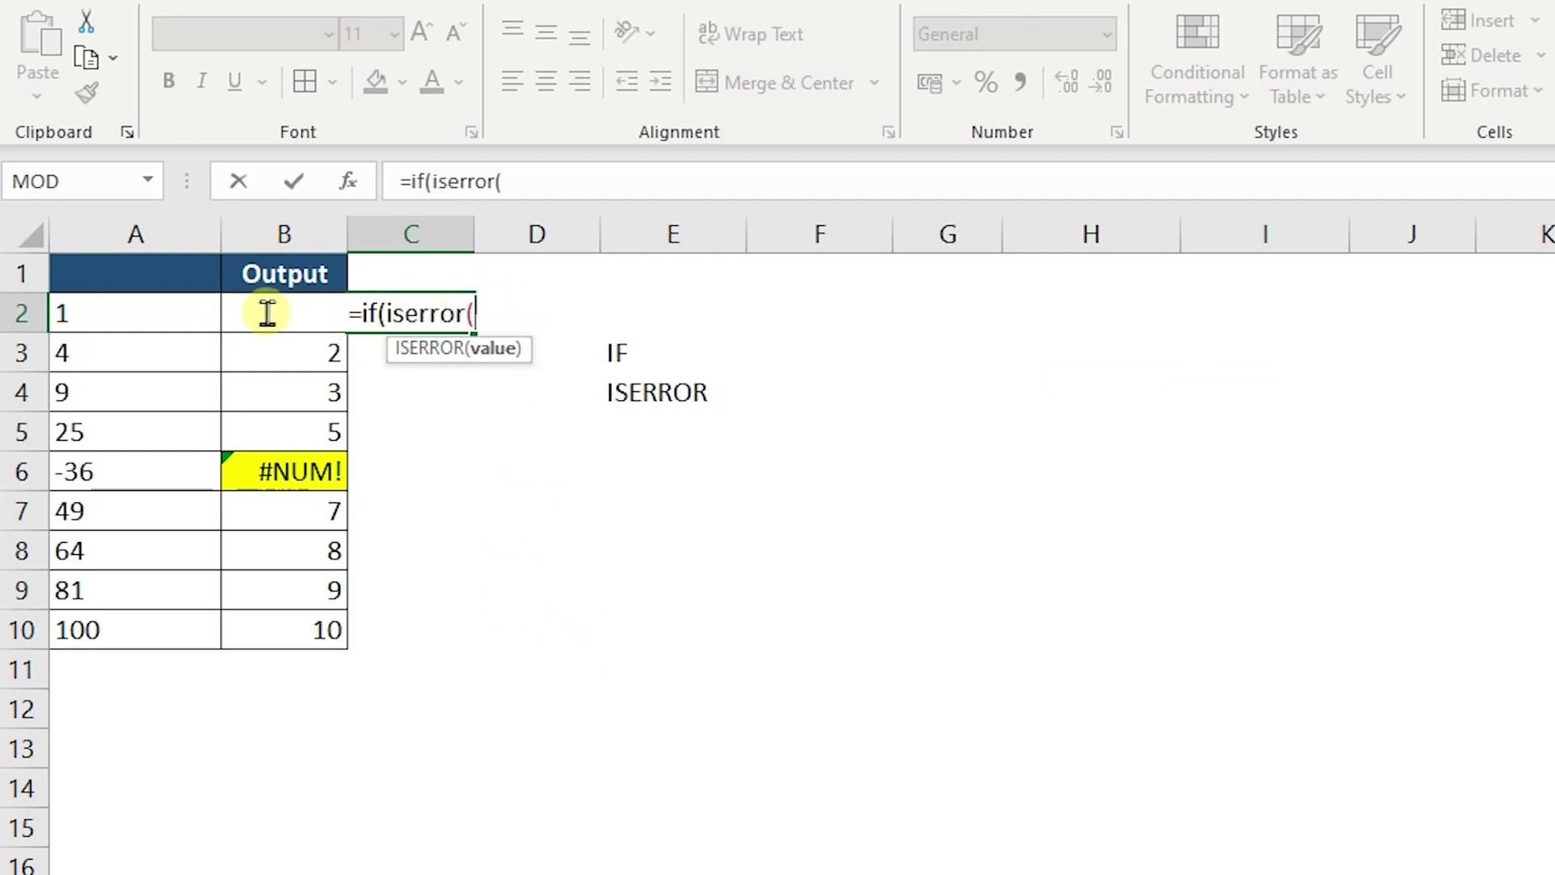
{"action": "type", "text": "s"}
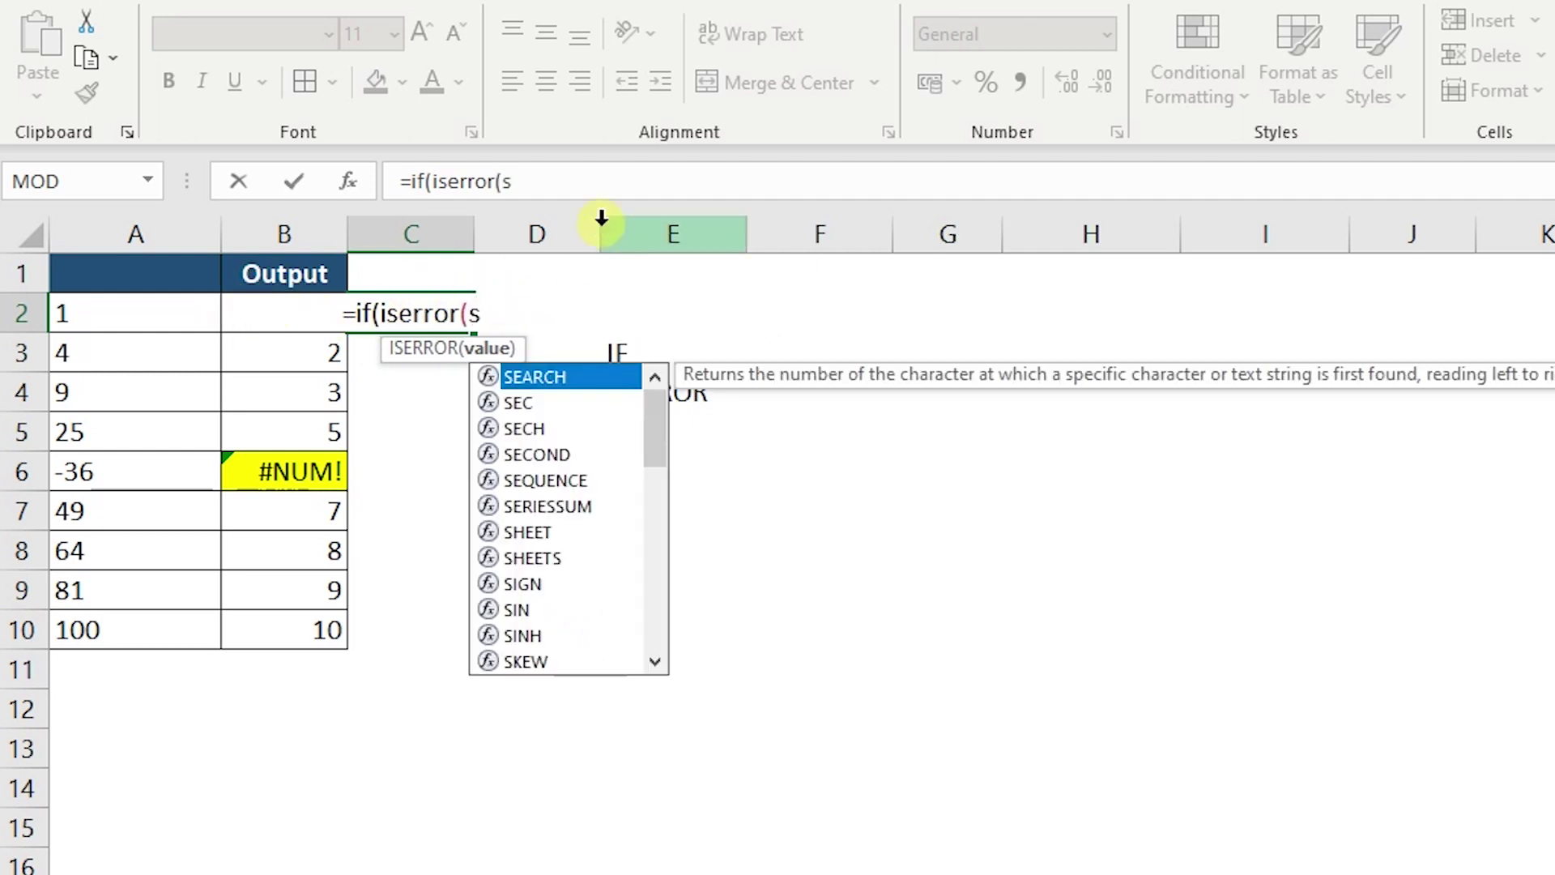
{"action": "type", "text": "q"}
{"action": "key", "text": "Tab"}
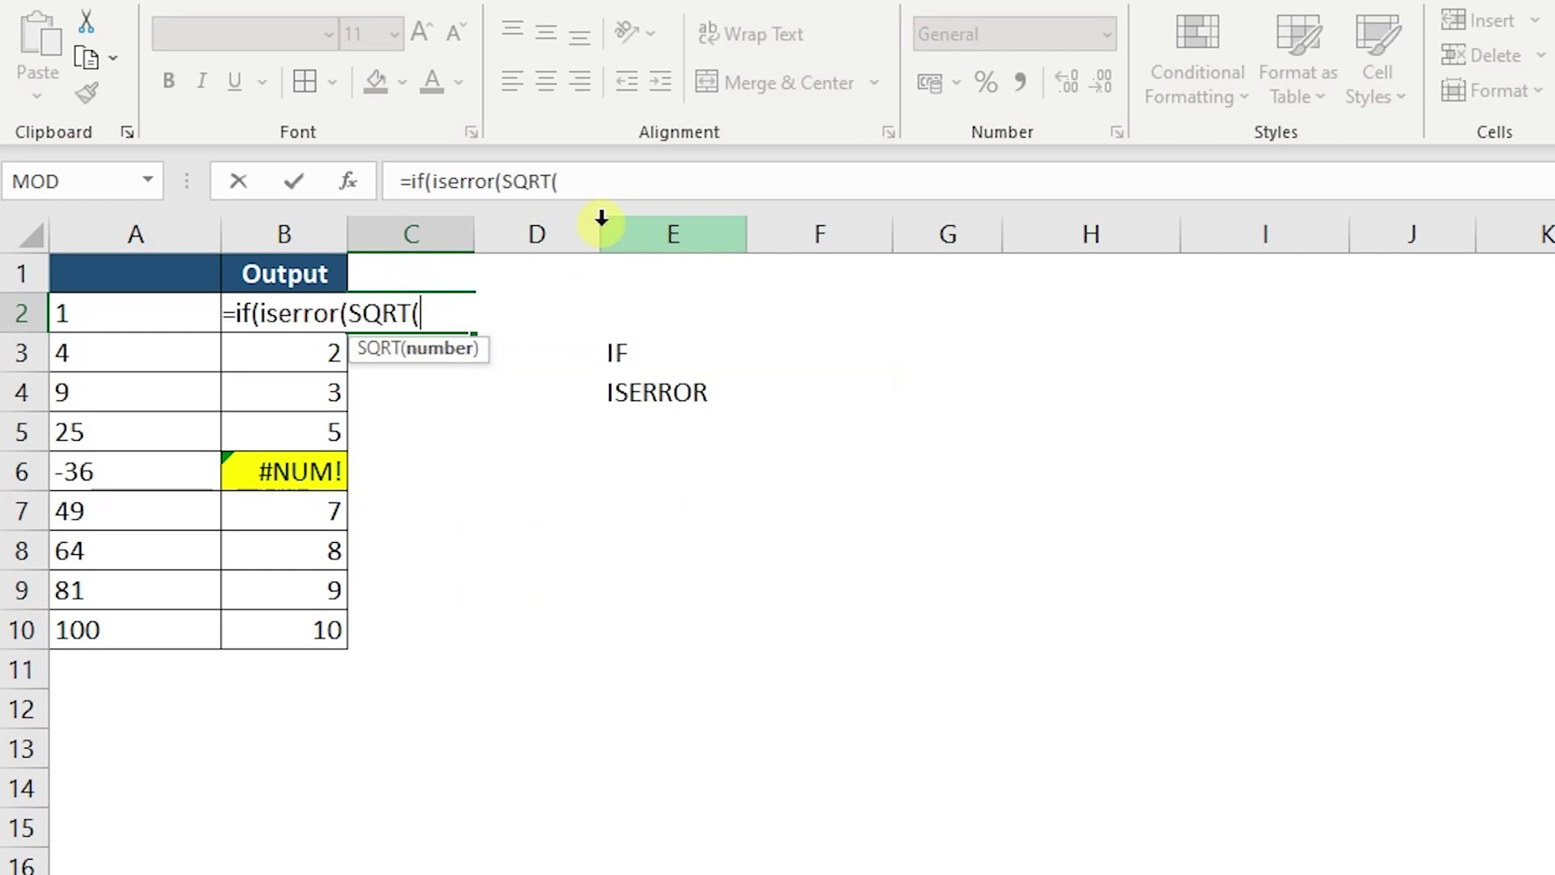
{"action": "left_click", "coordinate": [162, 324]}
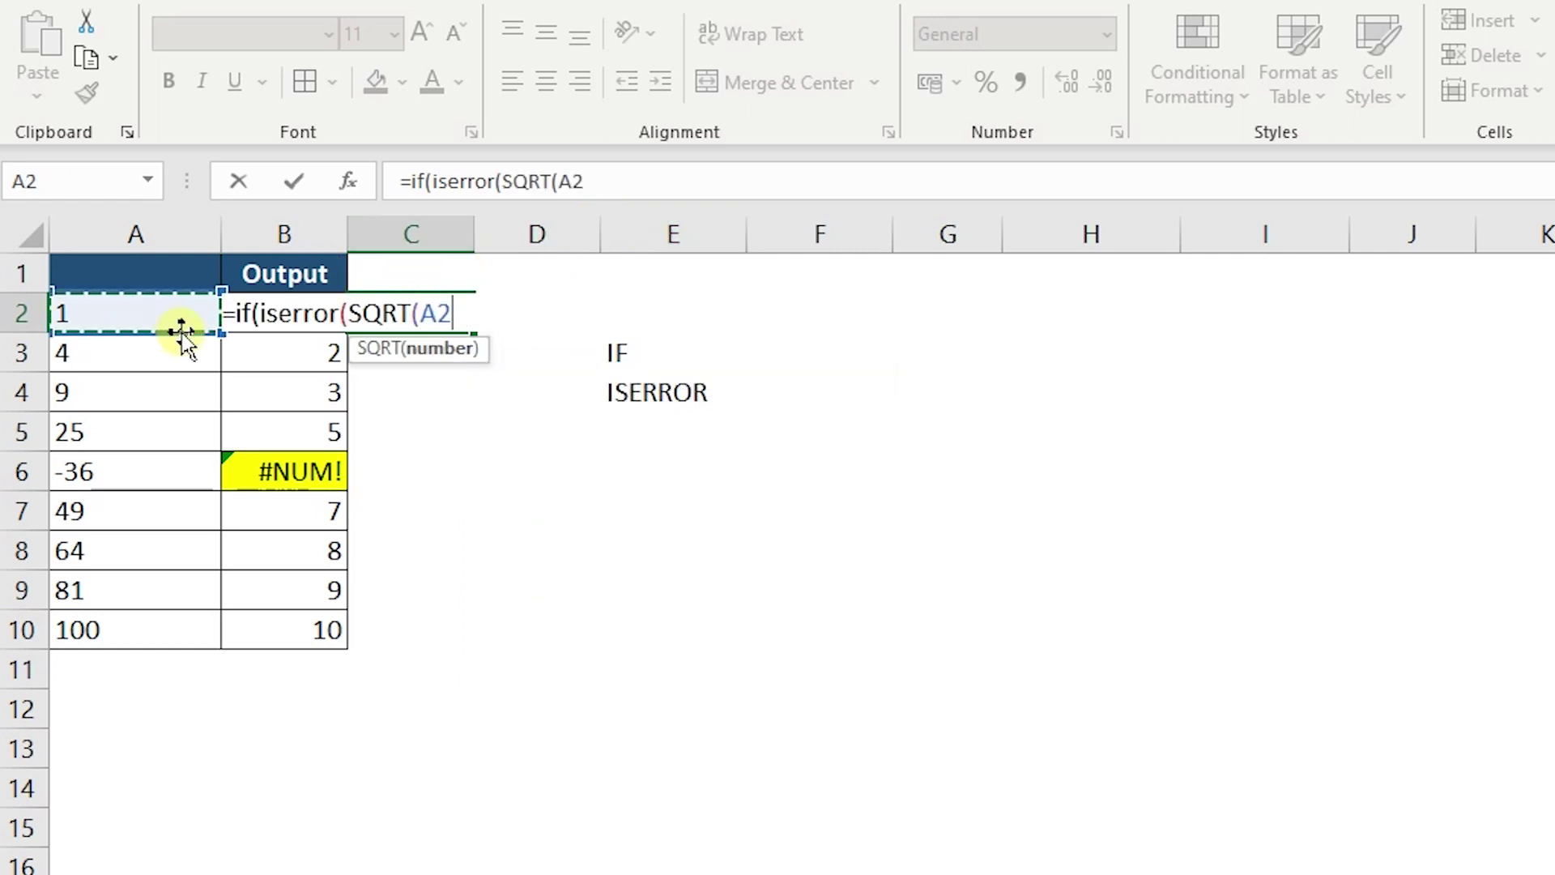
{"action": "type", "text": ")"}
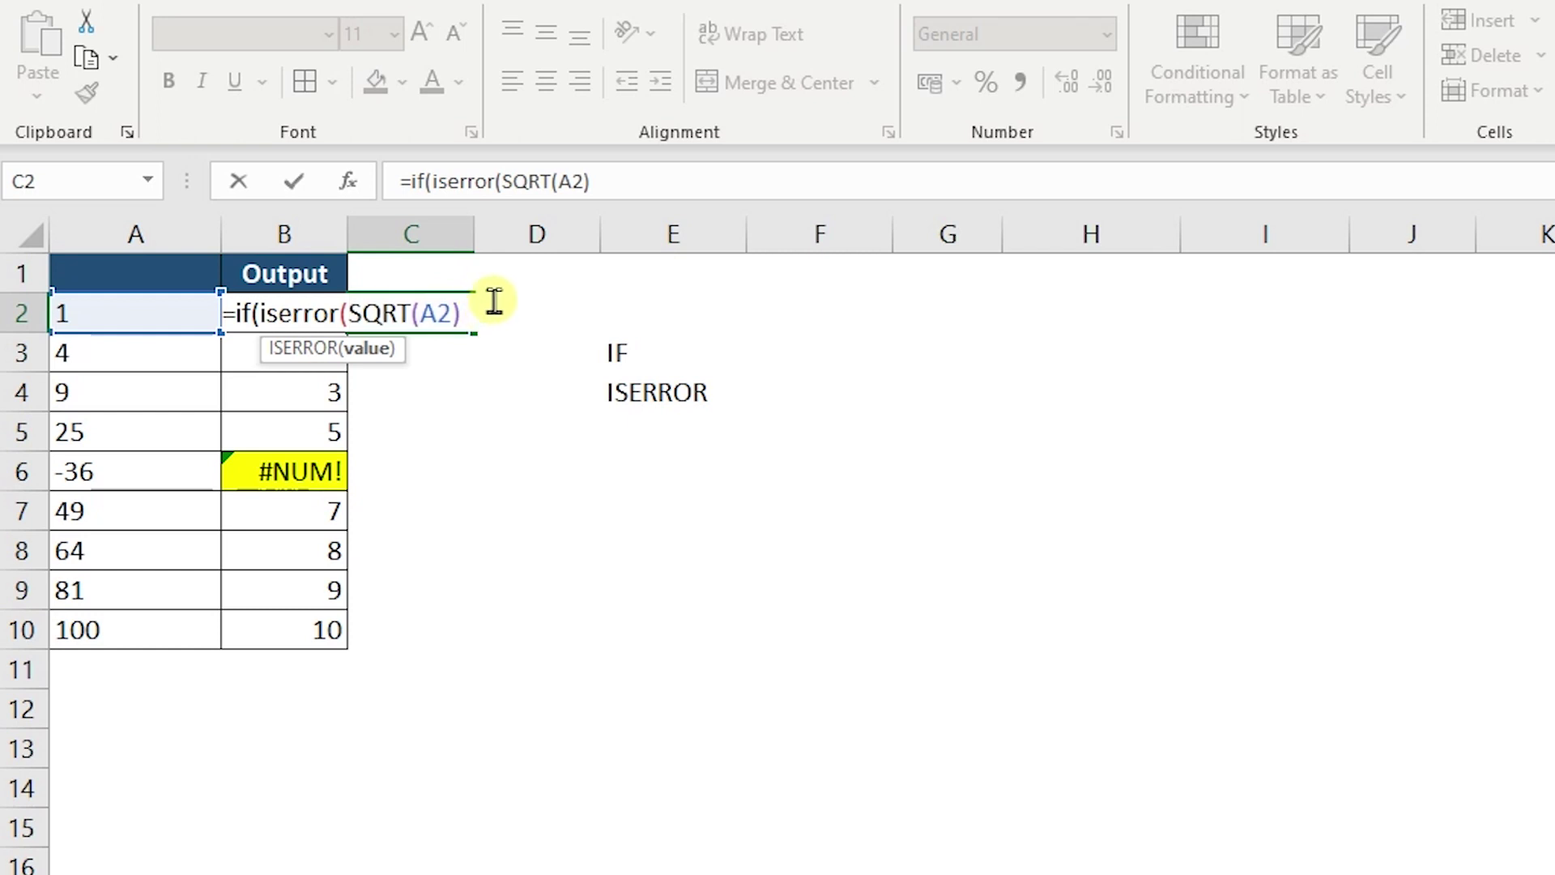
{"action": "type", "text": ")"}
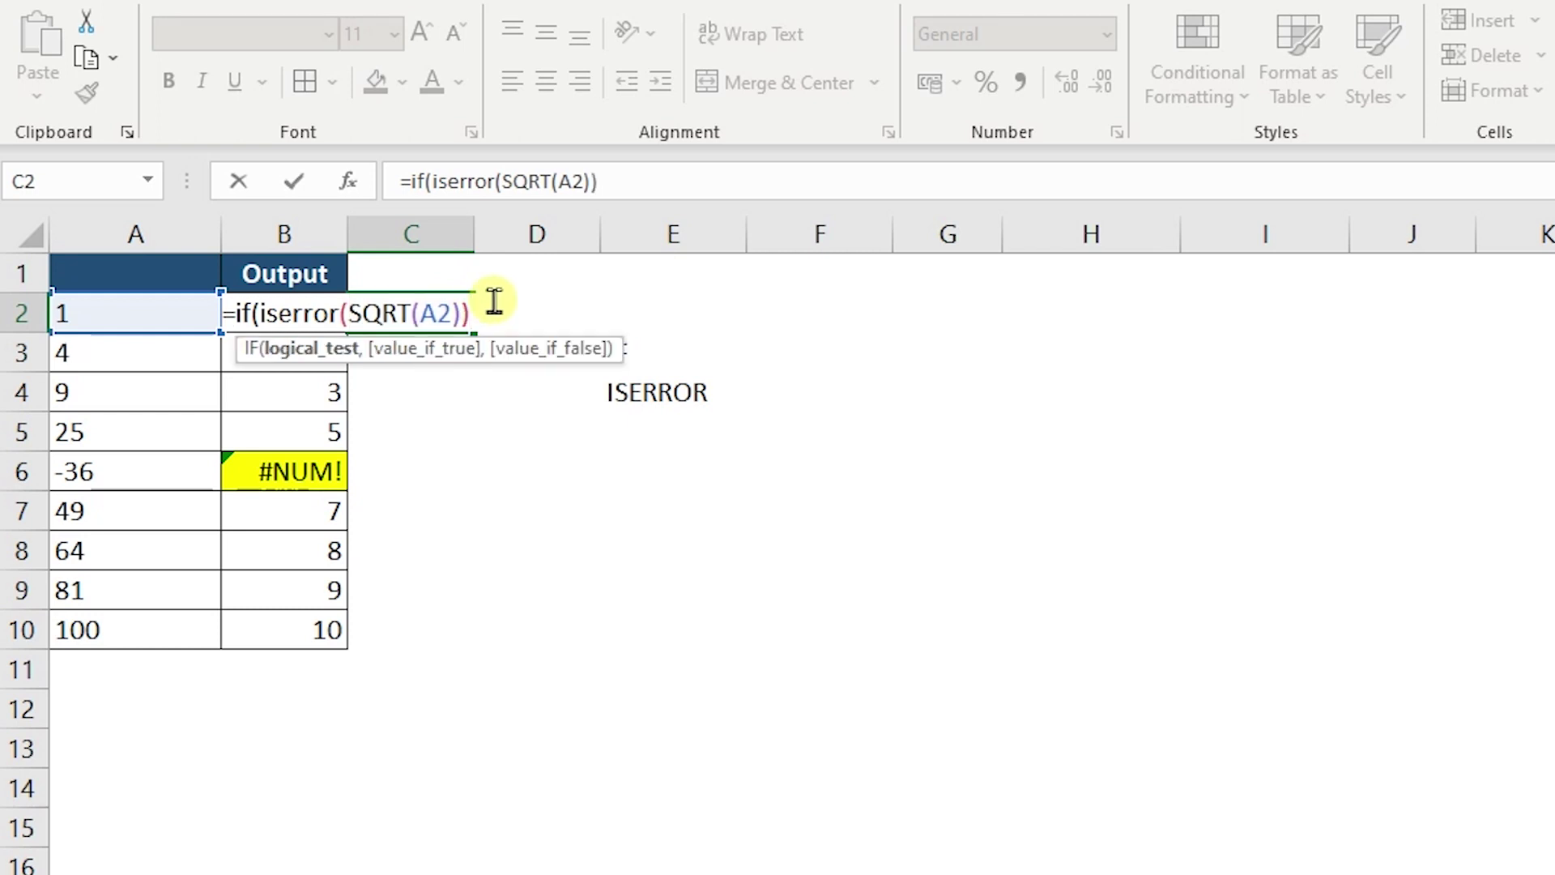
{"action": "left_click_drag", "start_coordinate": [256, 311], "coordinate": [510, 305]}
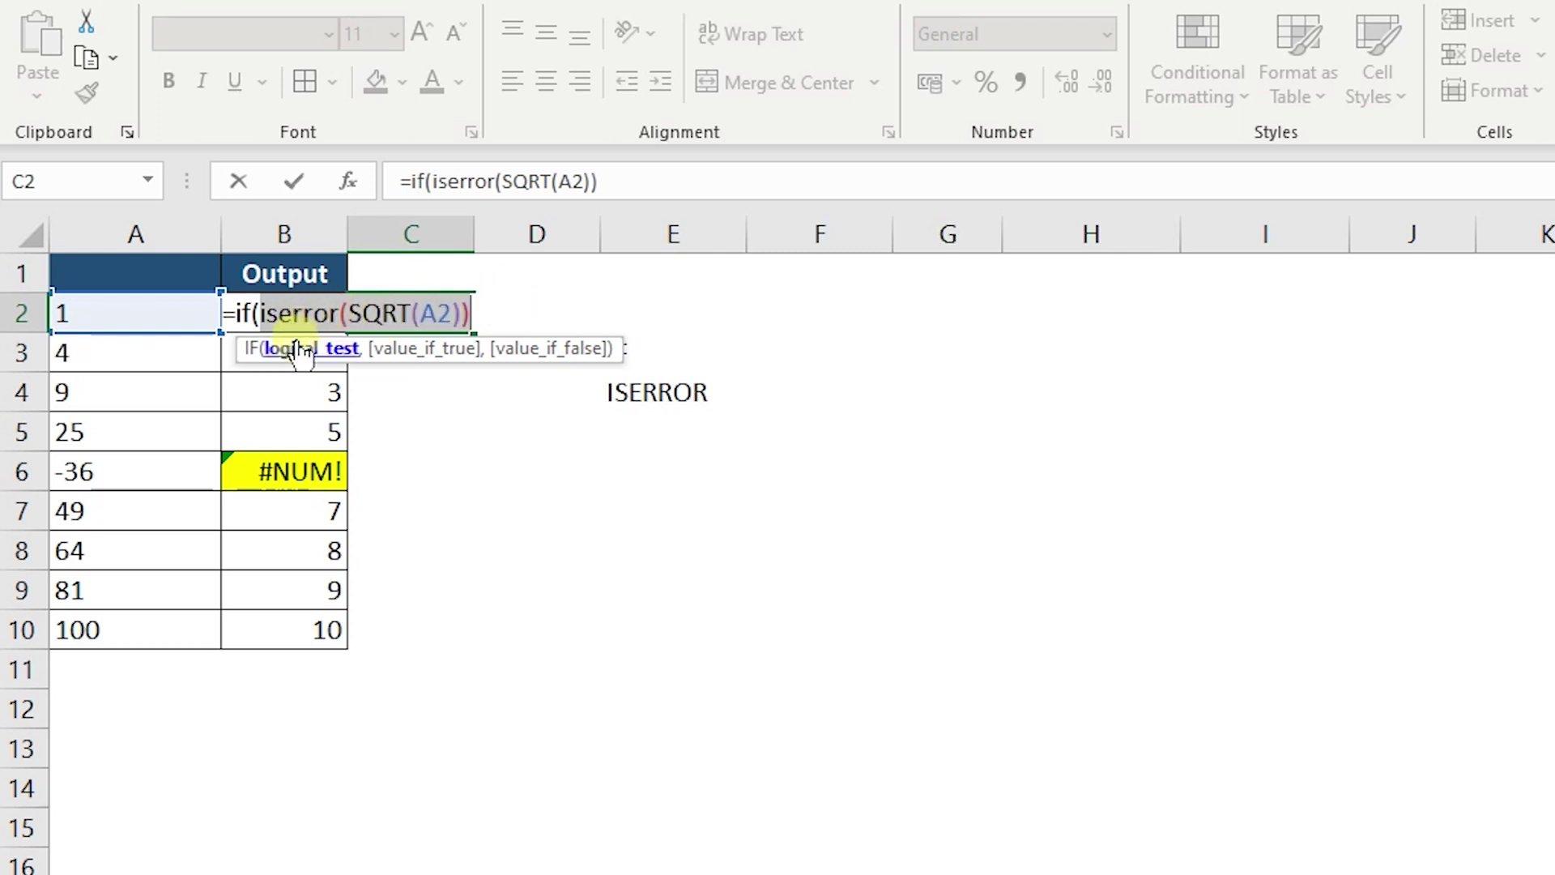
{"action": "left_click", "coordinate": [509, 324]}
{"action": "type", "text": ","}
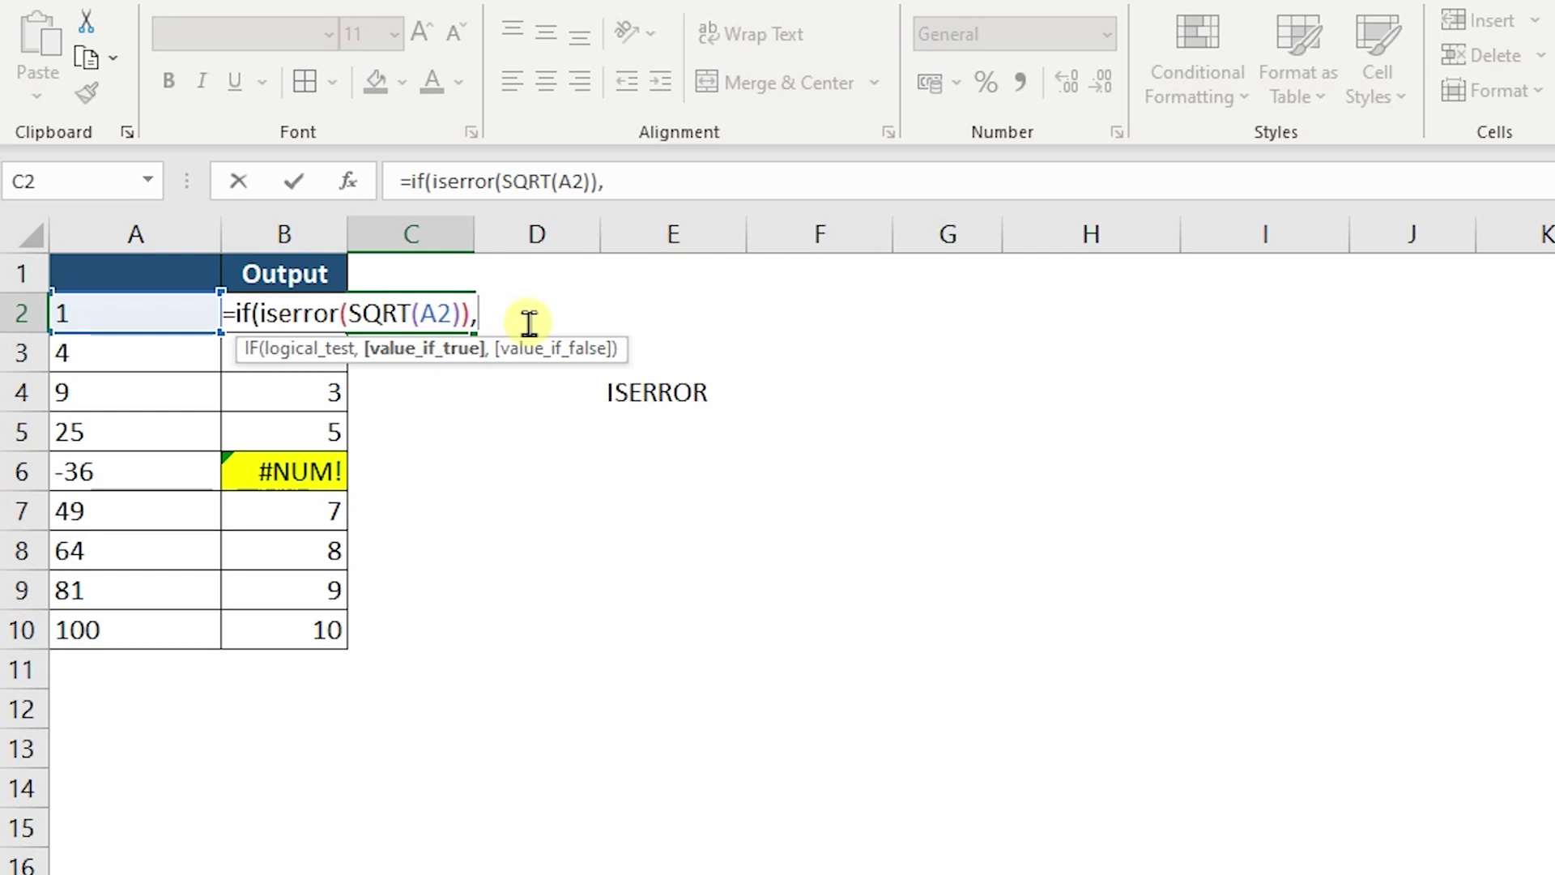
{"action": "type", "text": "\"Error, so p"}
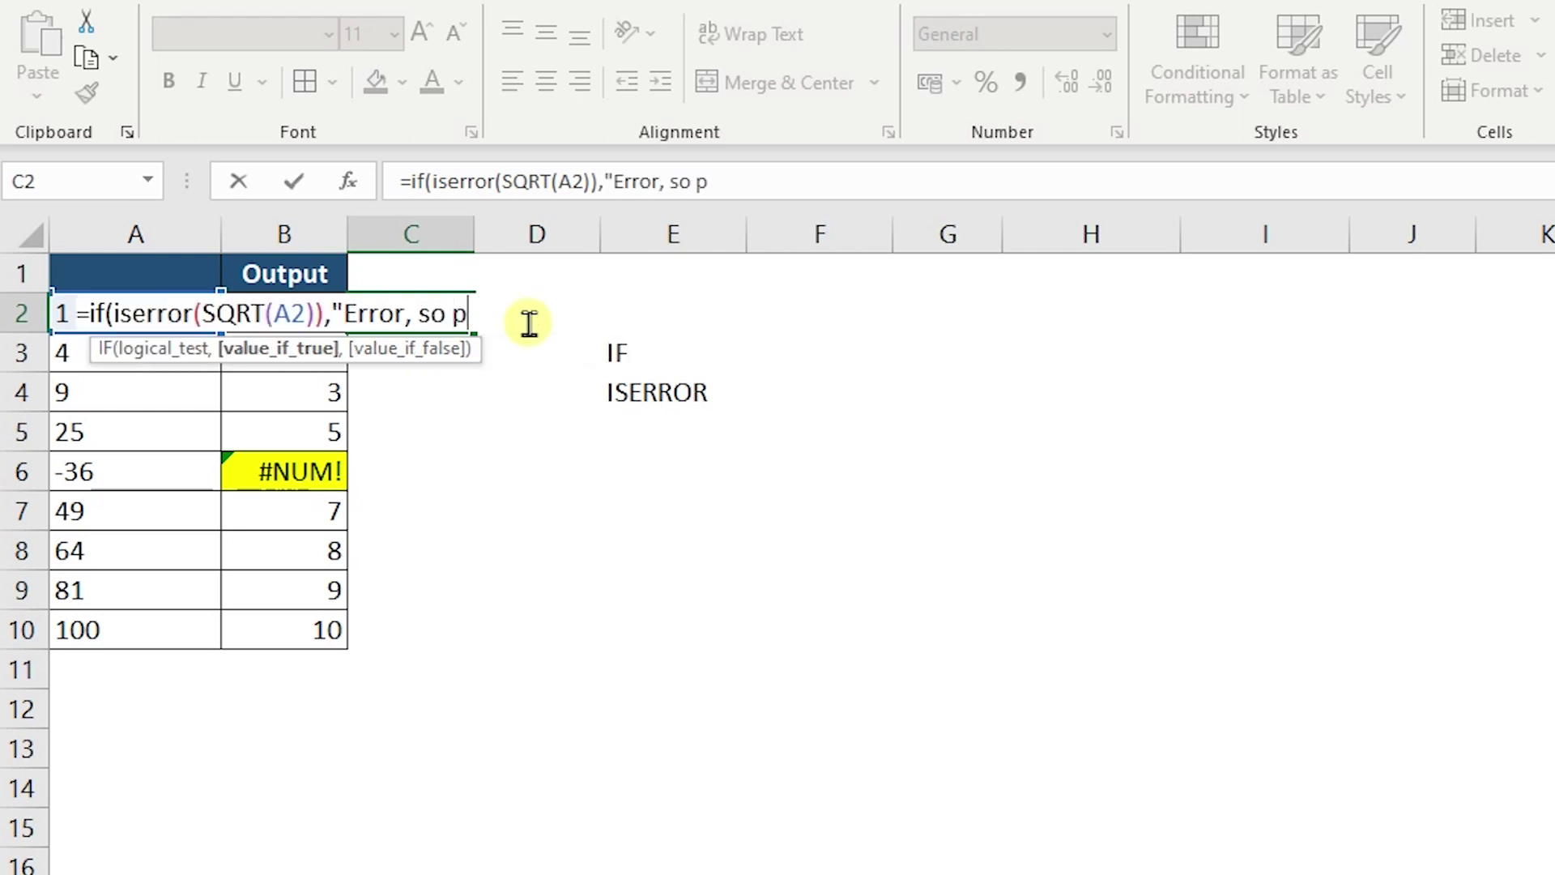
{"action": "type", "text": "lease check the va"}
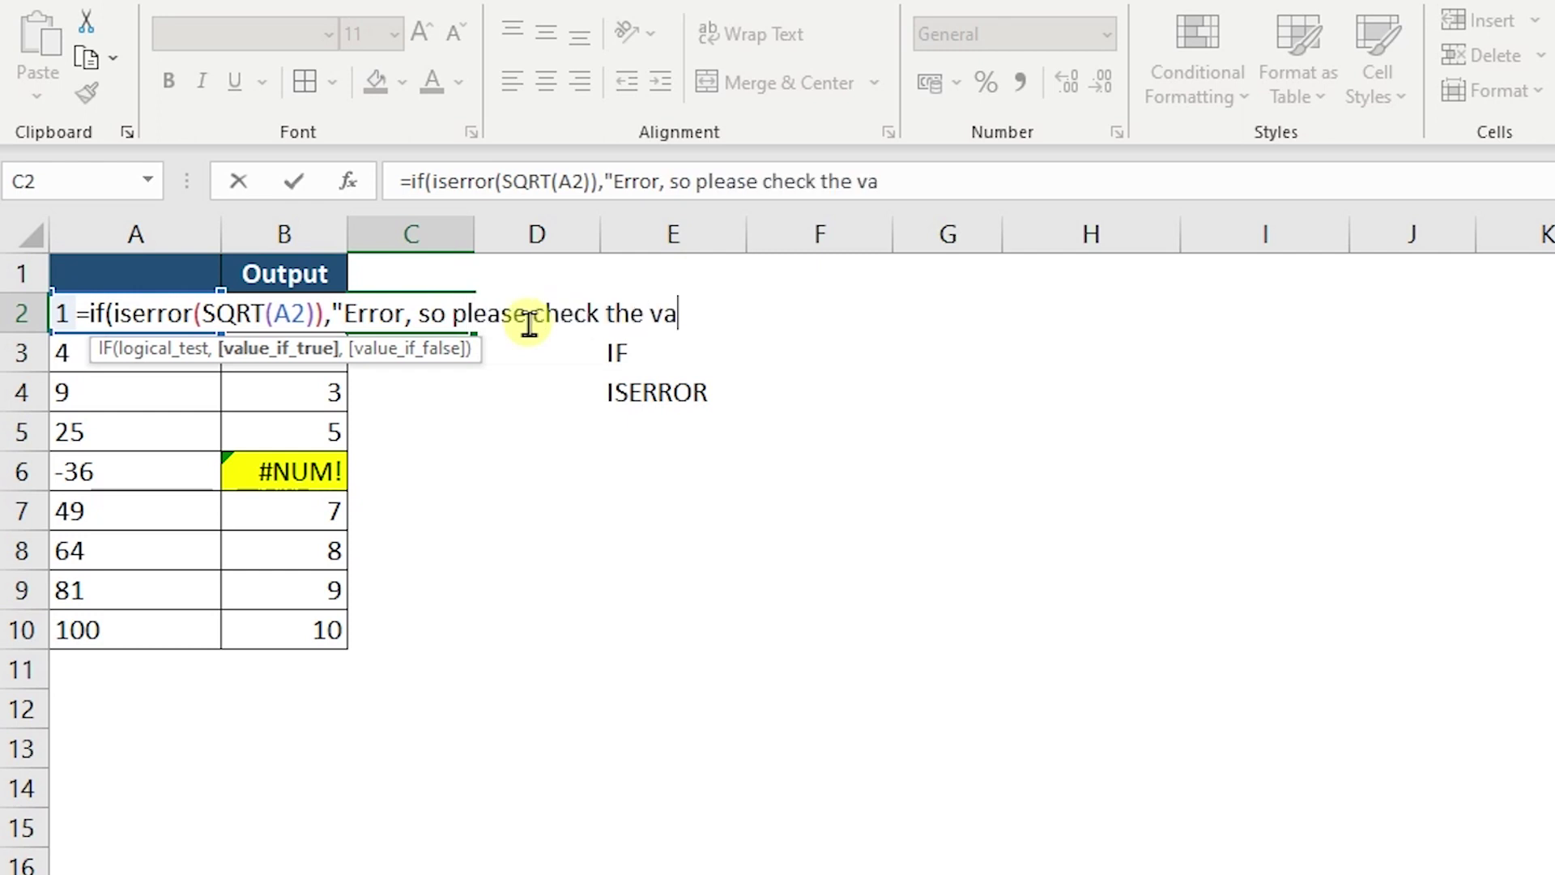
{"action": "type", "text": "lue\","}
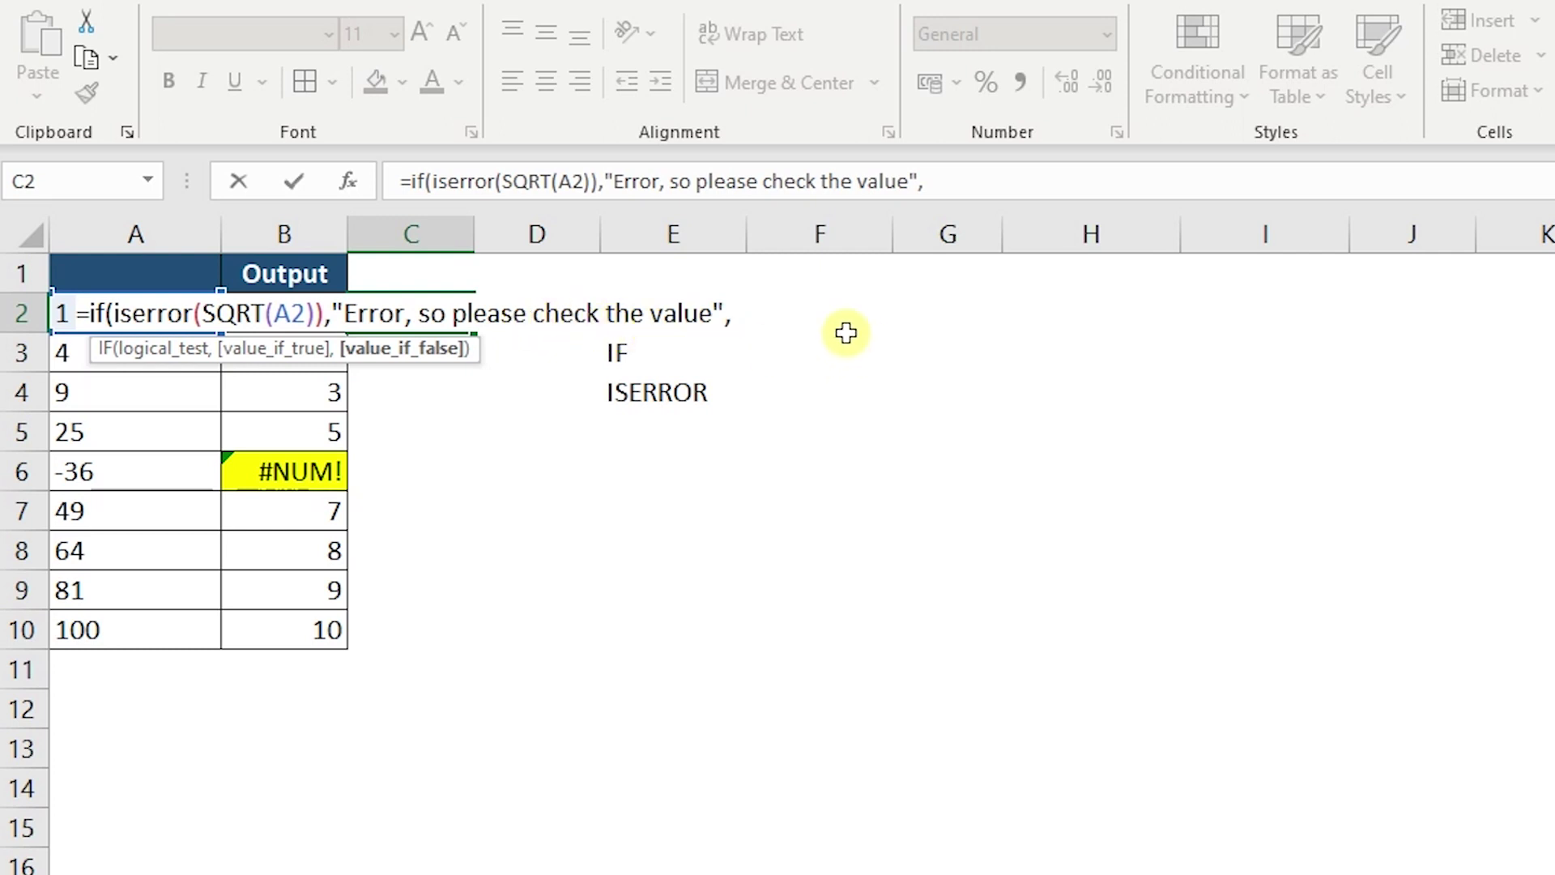
Add SQRT(A2) as the value-if-false argument and close the IF formula
{"action": "type", "text": "sq"}
{"action": "key", "text": "Tab"}
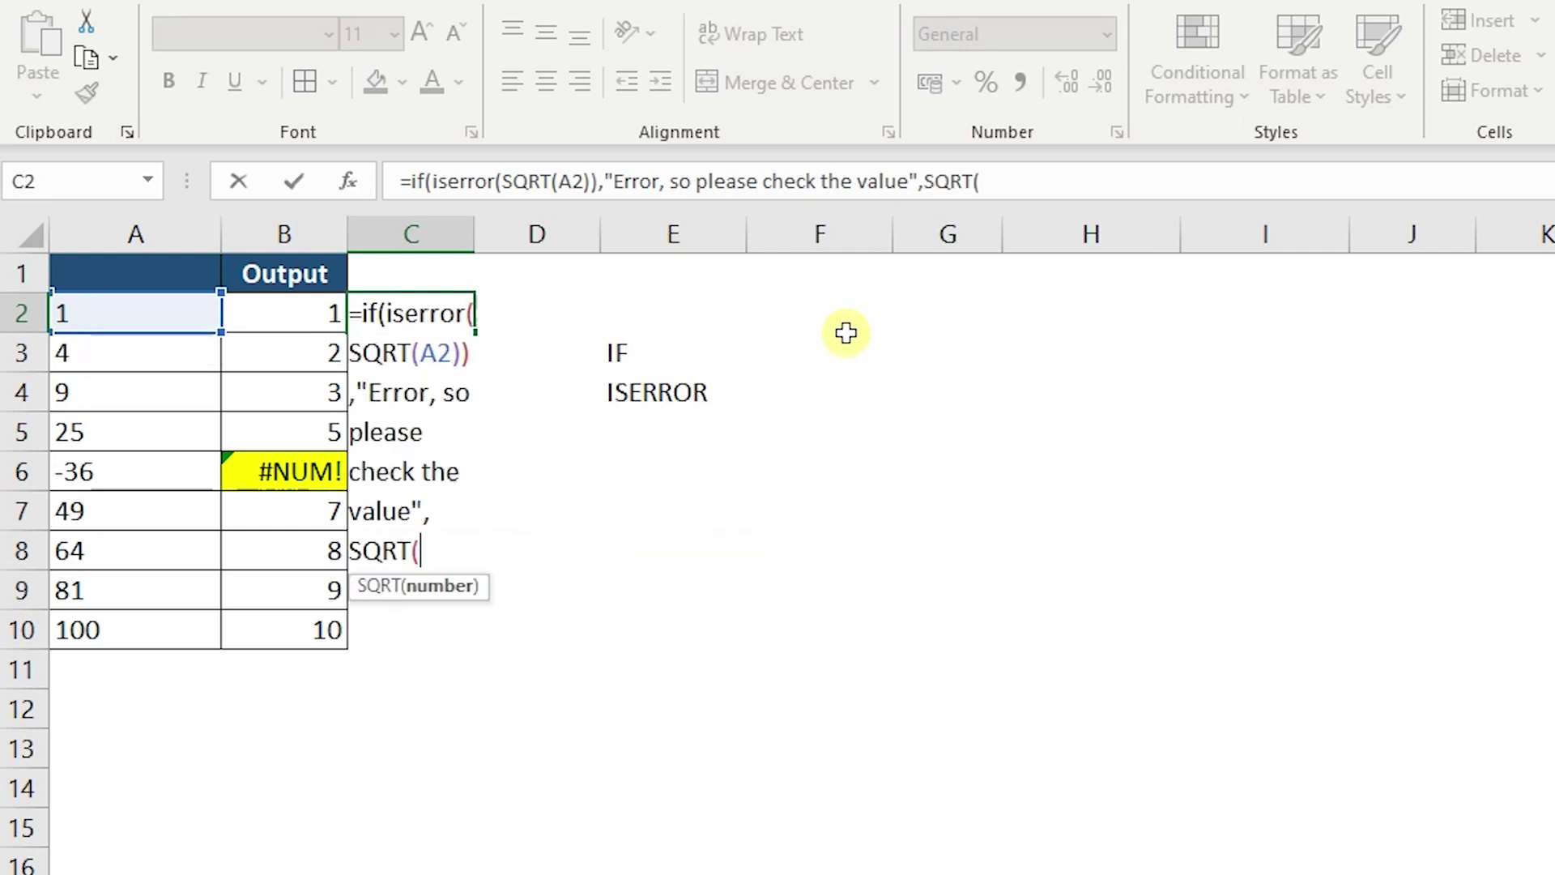
{"action": "left_click", "coordinate": [131, 316]}
{"action": "type", "text": "))"}
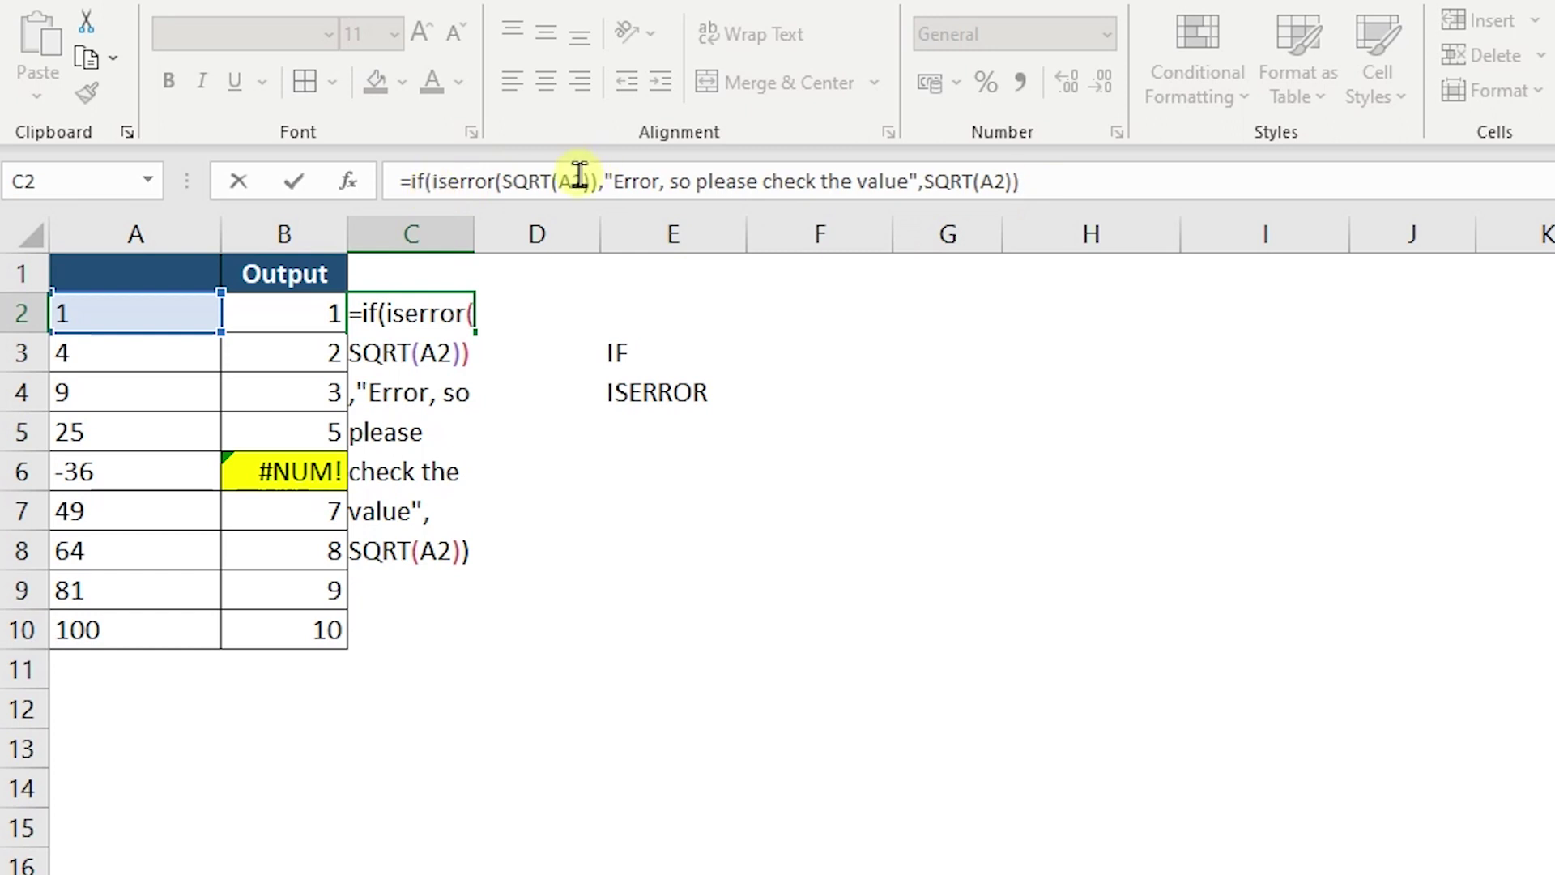
Review the IF's test, true and false arguments, then commit so C2 shows 1
{"action": "left_click", "coordinate": [446, 183]}
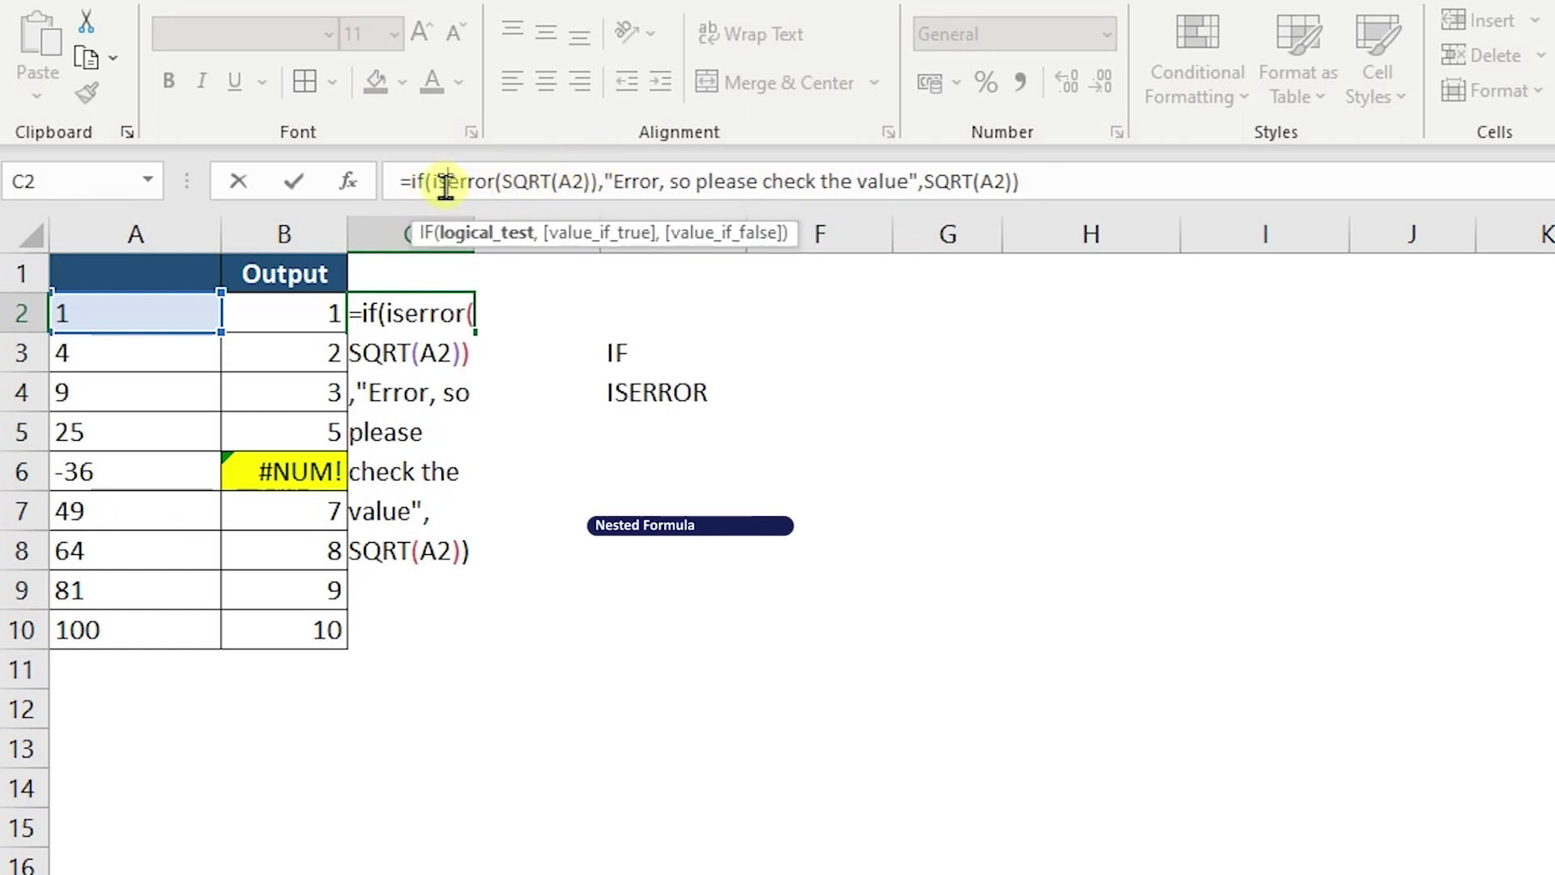
{"action": "left_click", "coordinate": [418, 182]}
{"action": "left_click", "coordinate": [494, 240]}
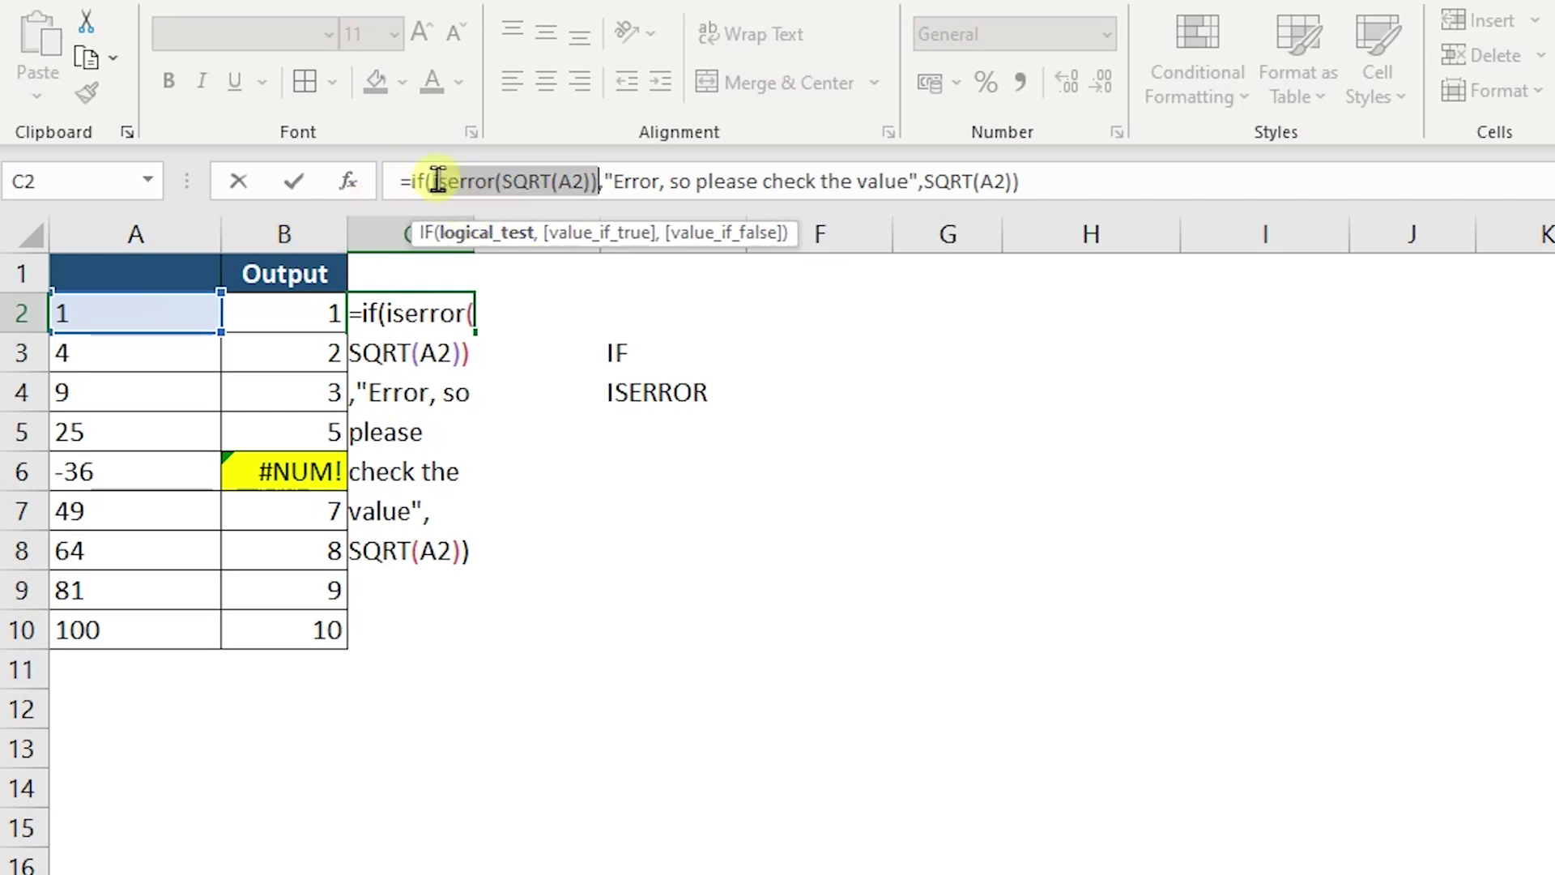
{"action": "left_click", "coordinate": [581, 235]}
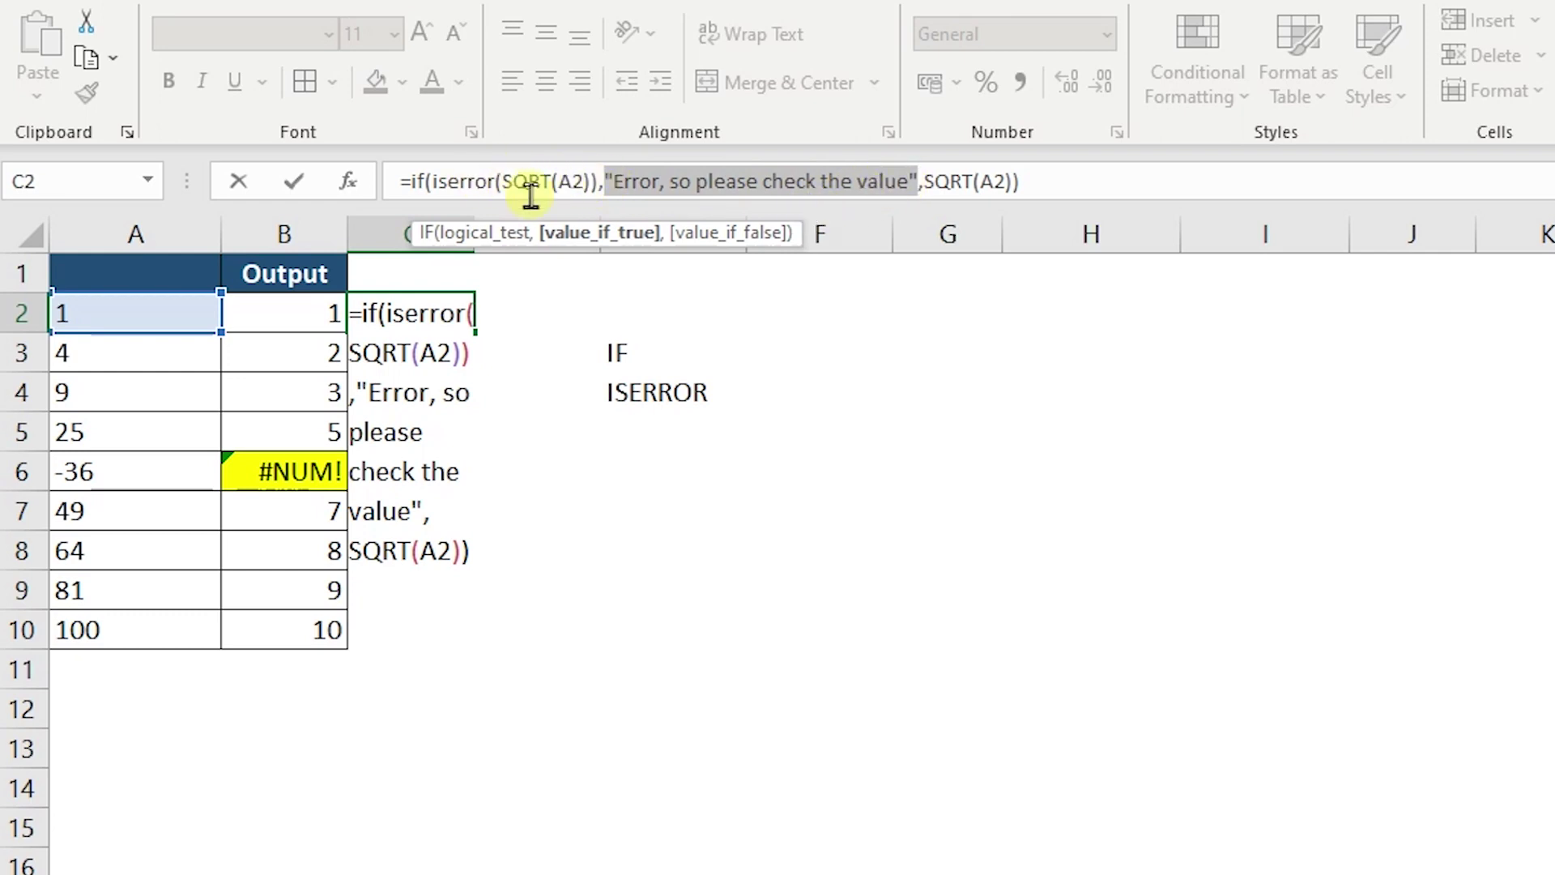
{"action": "left_click", "coordinate": [705, 235]}
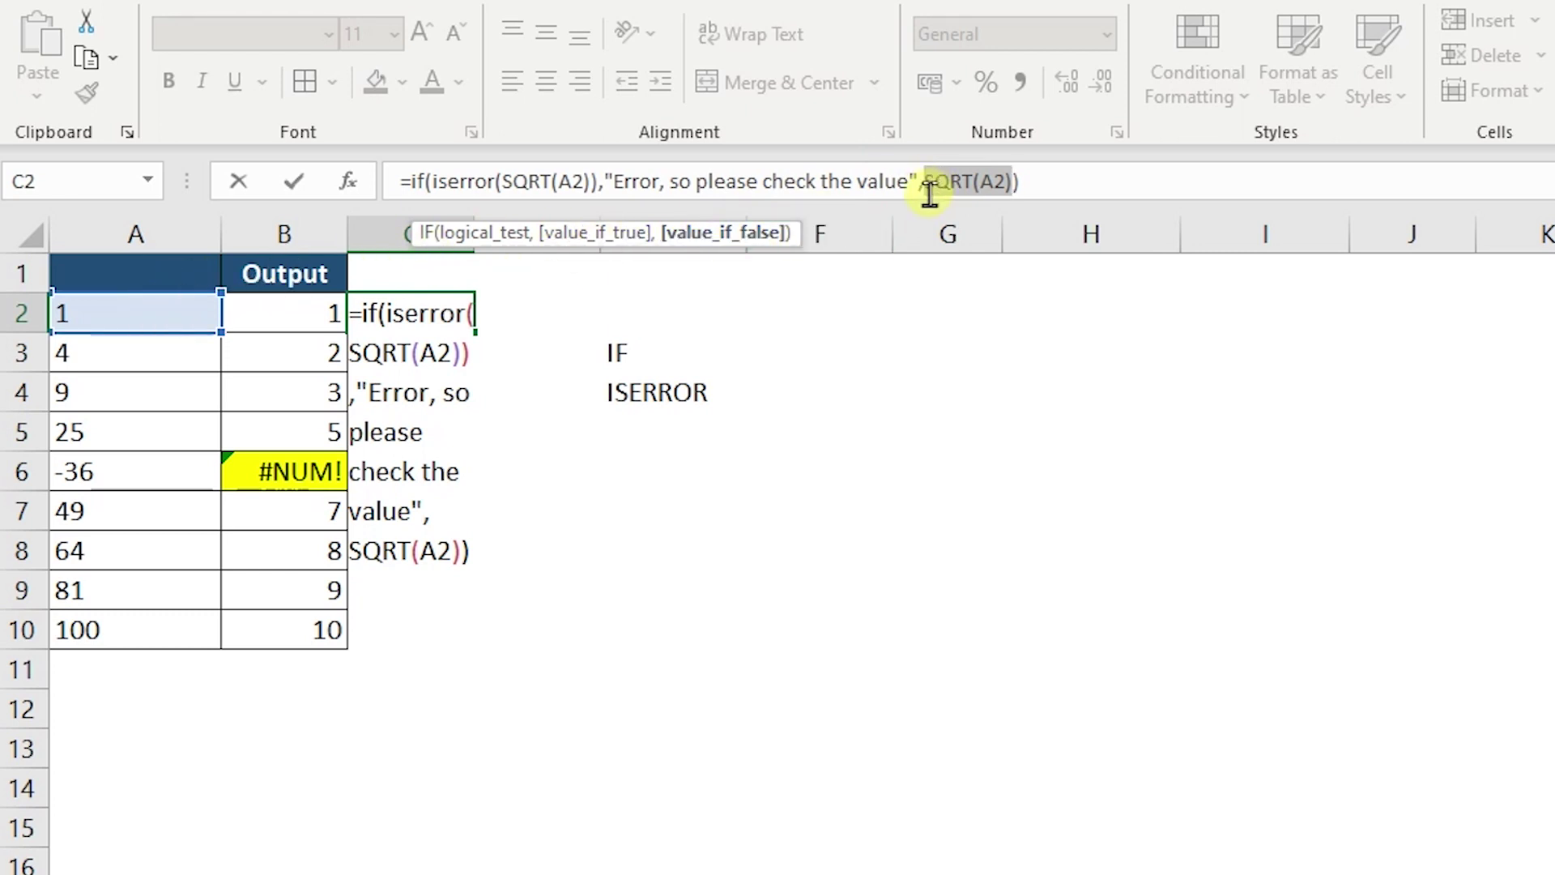
{"action": "key", "text": "Return"}
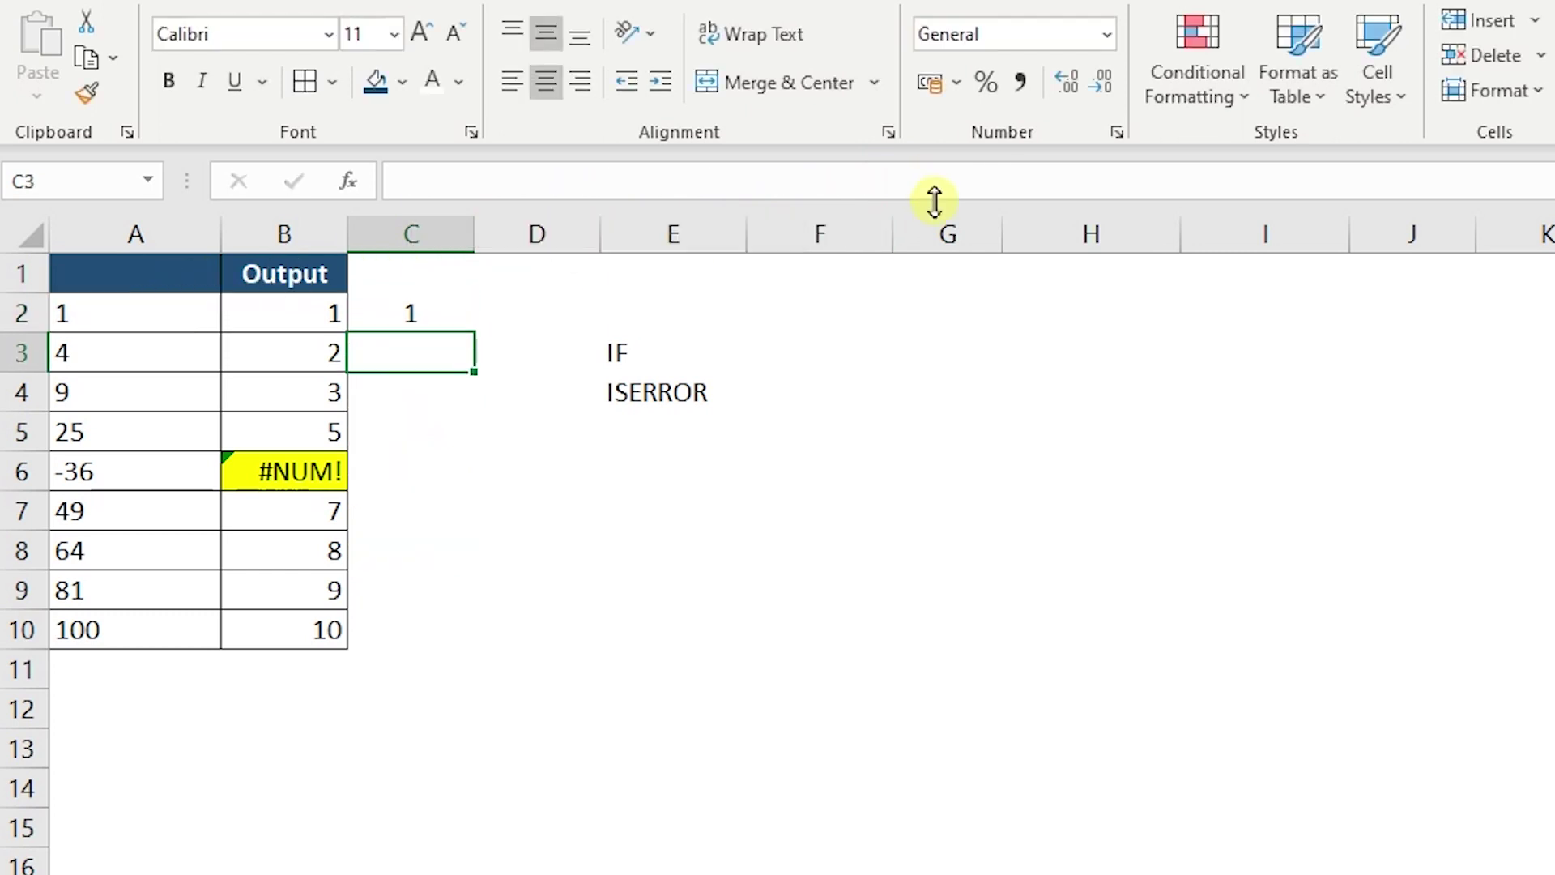
Fill the C2 formula down to C10 and widen column C to fit C6's message
{"action": "left_click", "coordinate": [425, 310]}
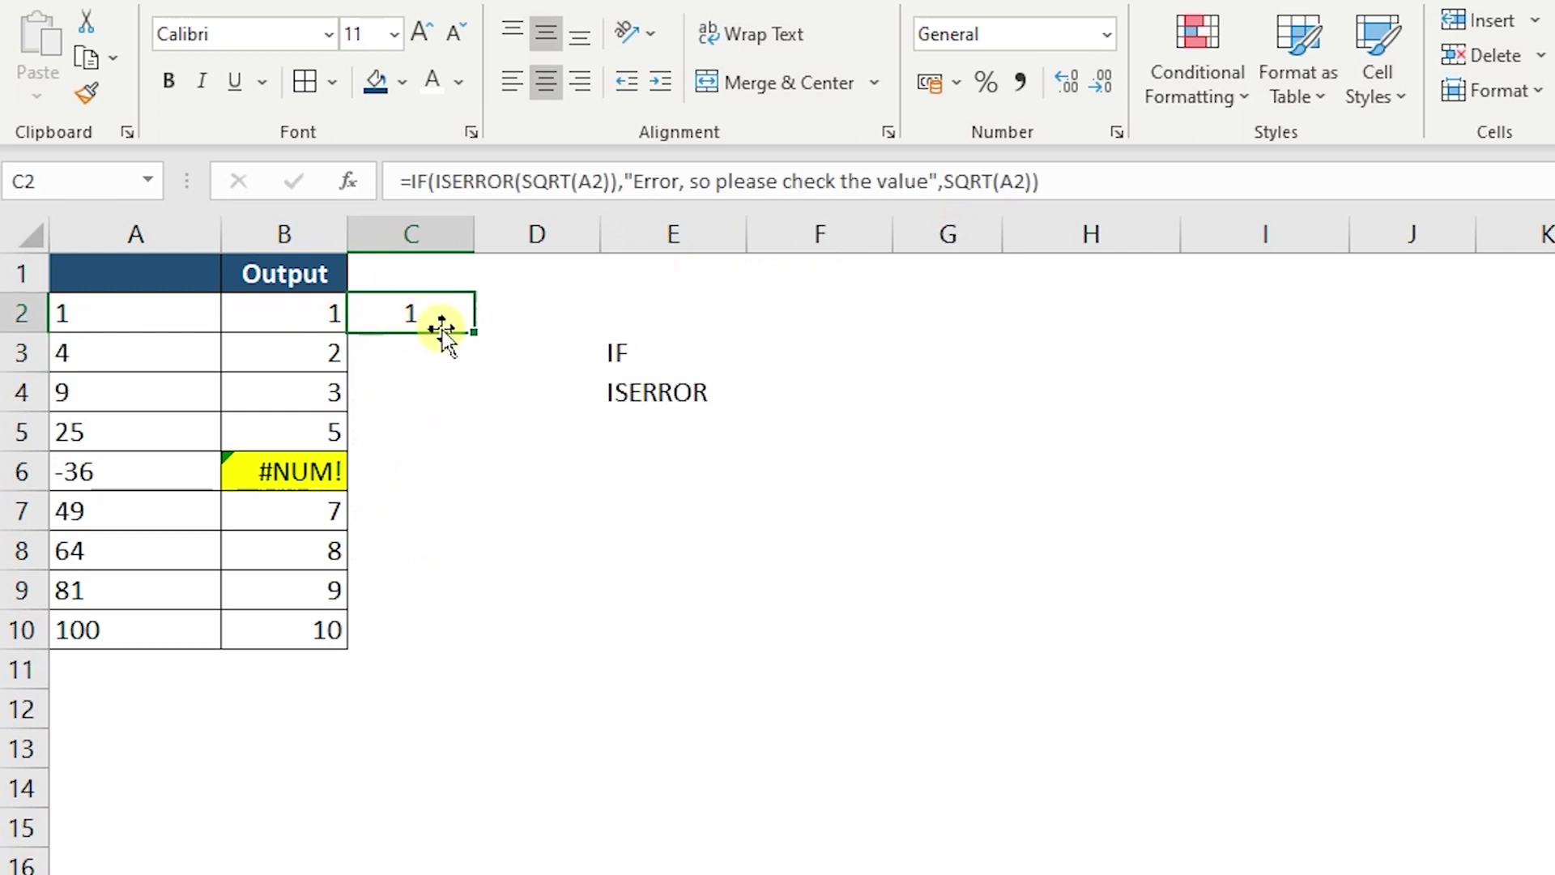
{"action": "left_click_drag", "start_coordinate": [475, 332], "coordinate": [469, 648]}
{"action": "left_click", "coordinate": [430, 484]}
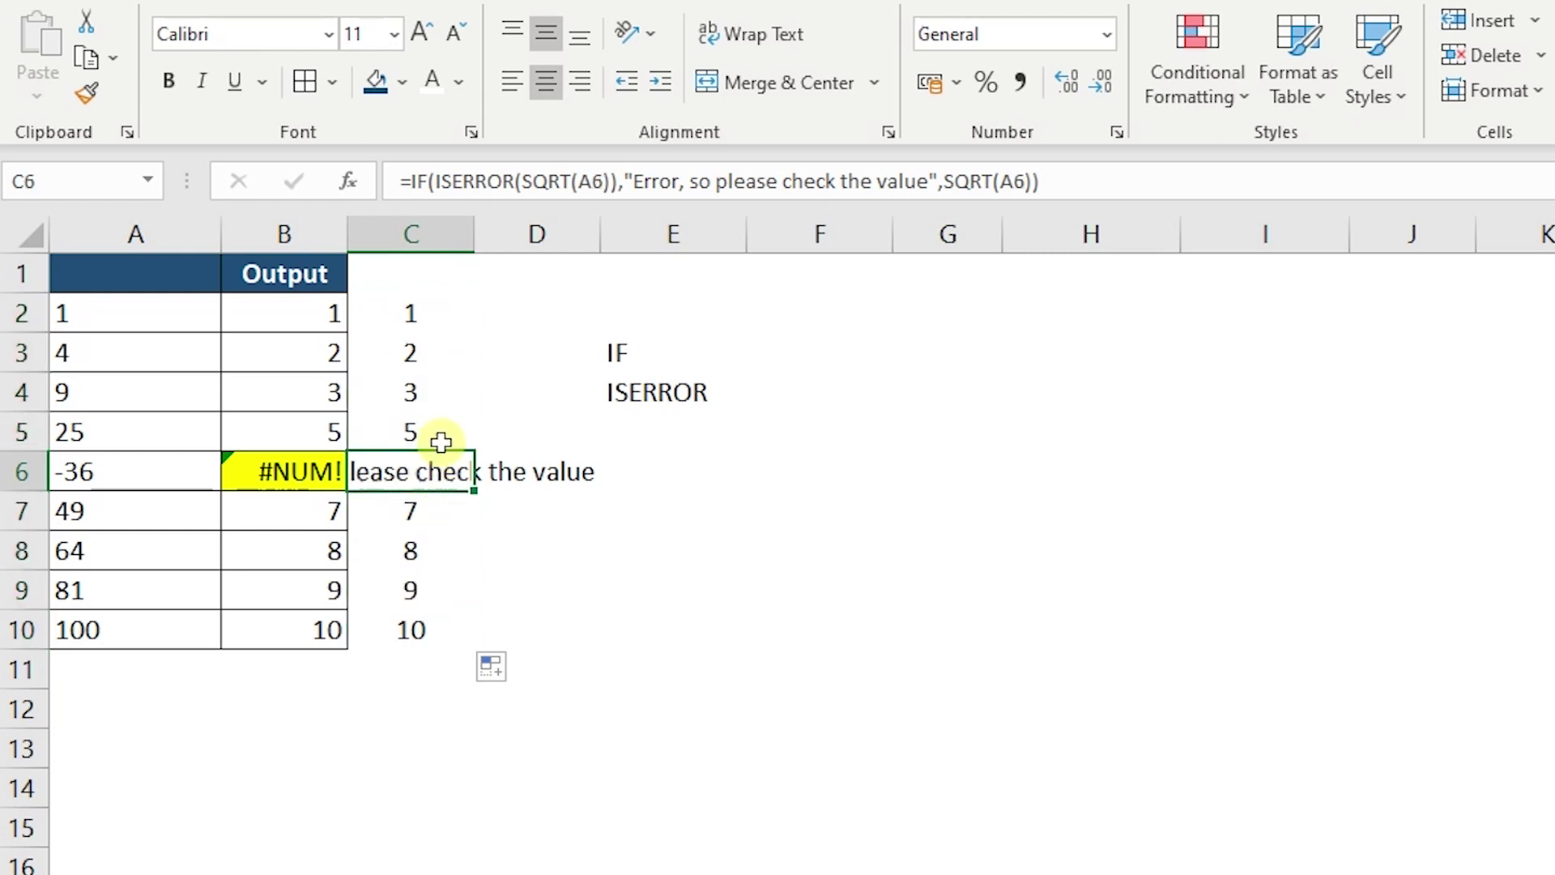
{"action": "left_click_drag", "start_coordinate": [475, 234], "coordinate": [610, 232]}
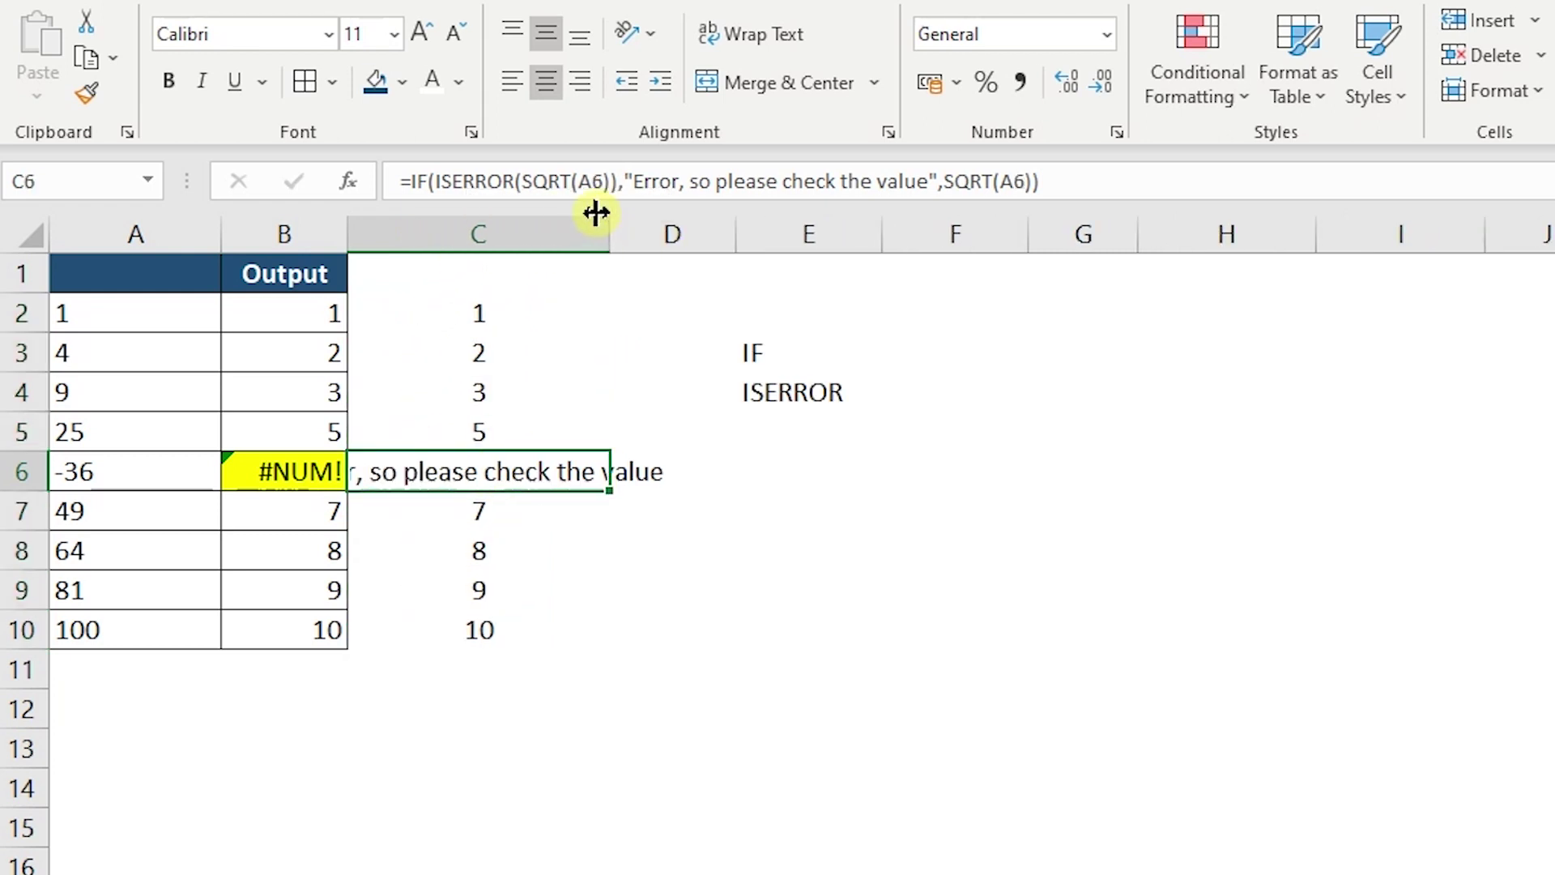
{"action": "double_click", "coordinate": [611, 234]}
{"action": "left_click_drag", "start_coordinate": [716, 234], "coordinate": [818, 233]}
{"action": "key", "text": "F2"}
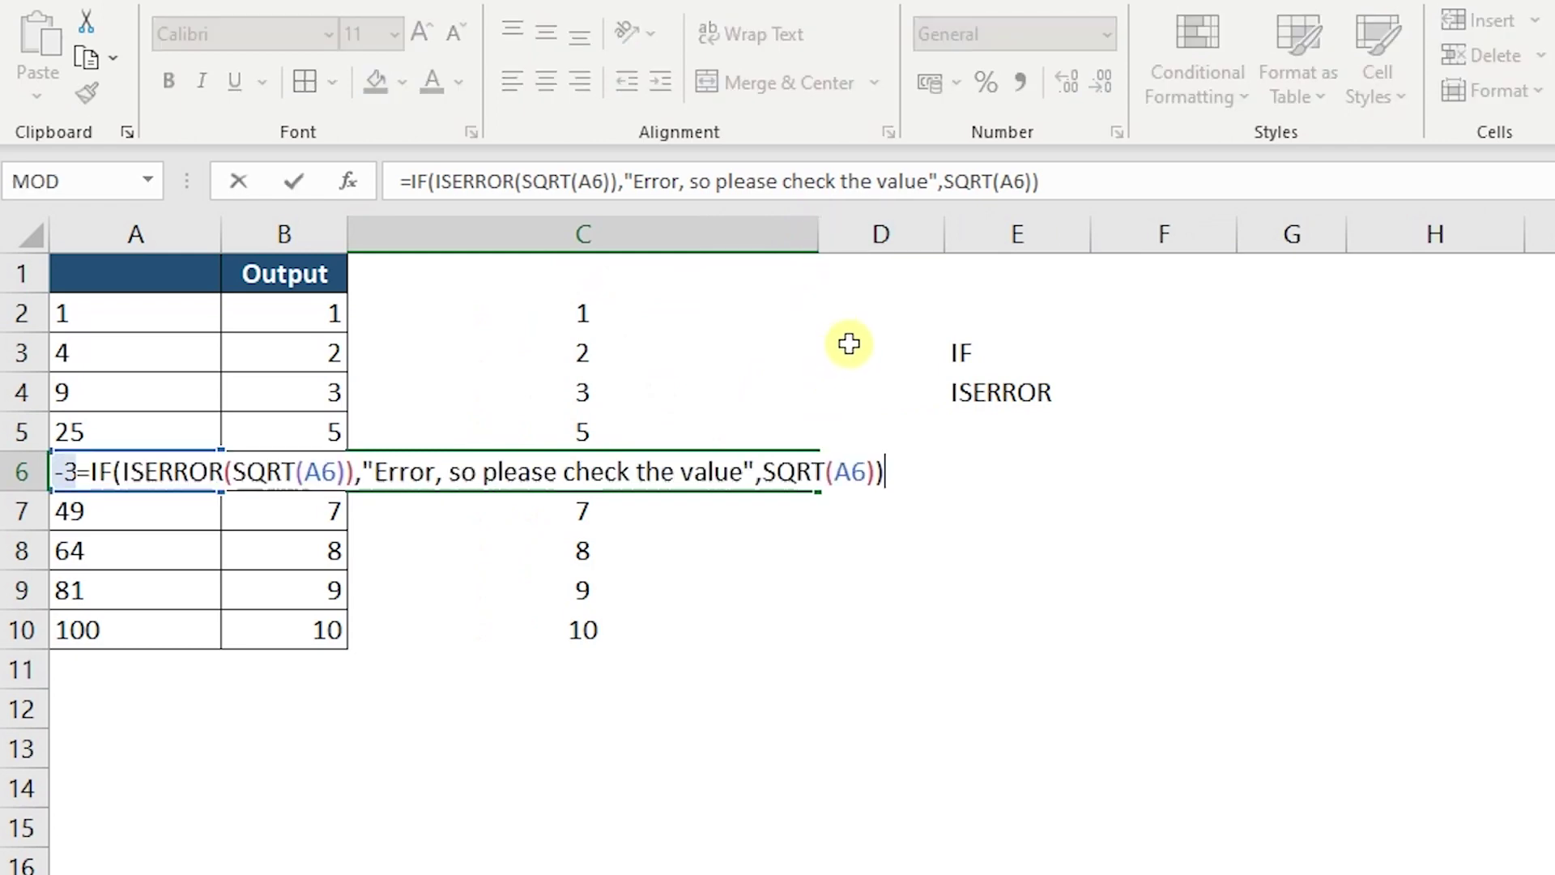
Delete ", so please check the value" from C6's formula so -36 shows just Error
{"action": "left_click", "coordinate": [641, 183]}
{"action": "left_click_drag", "start_coordinate": [641, 185], "coordinate": [930, 175]}
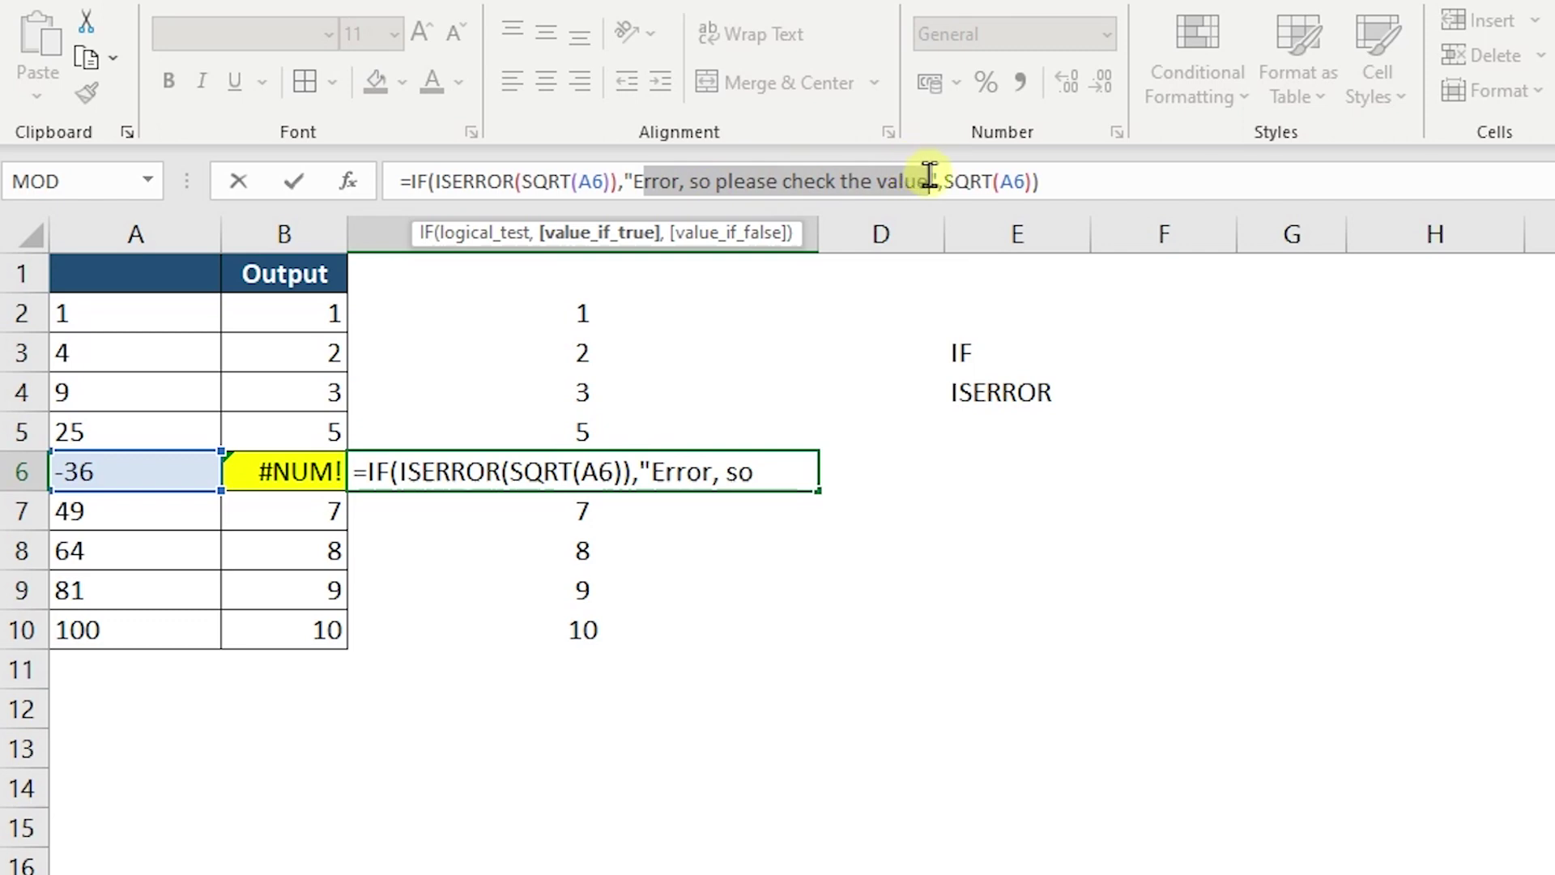
{"action": "left_click", "coordinate": [931, 178]}
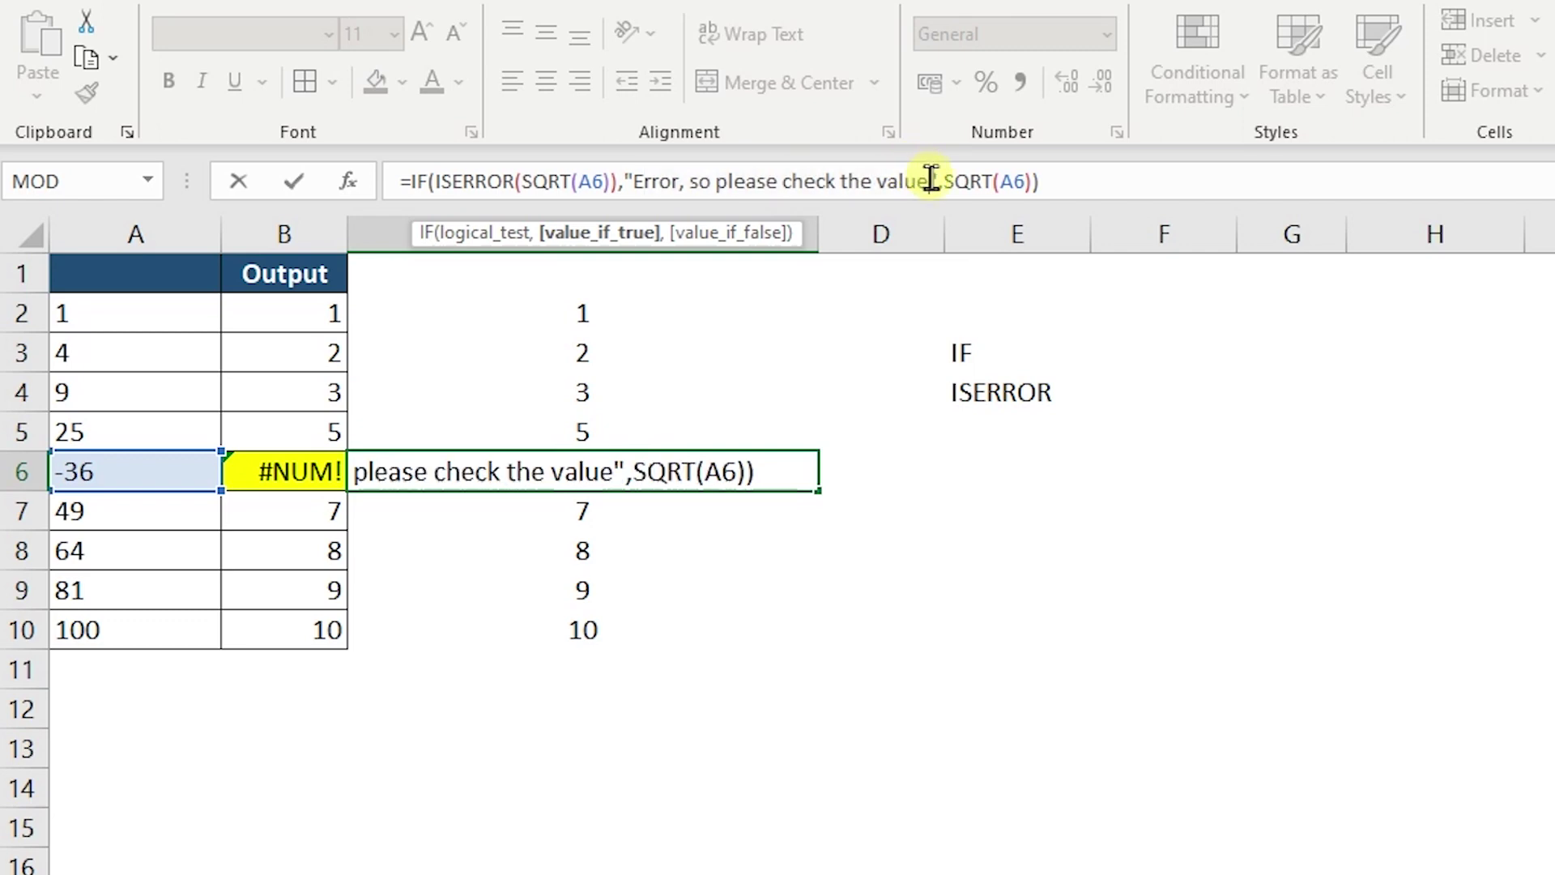
{"action": "left_click_drag", "start_coordinate": [931, 179], "coordinate": [673, 184]}
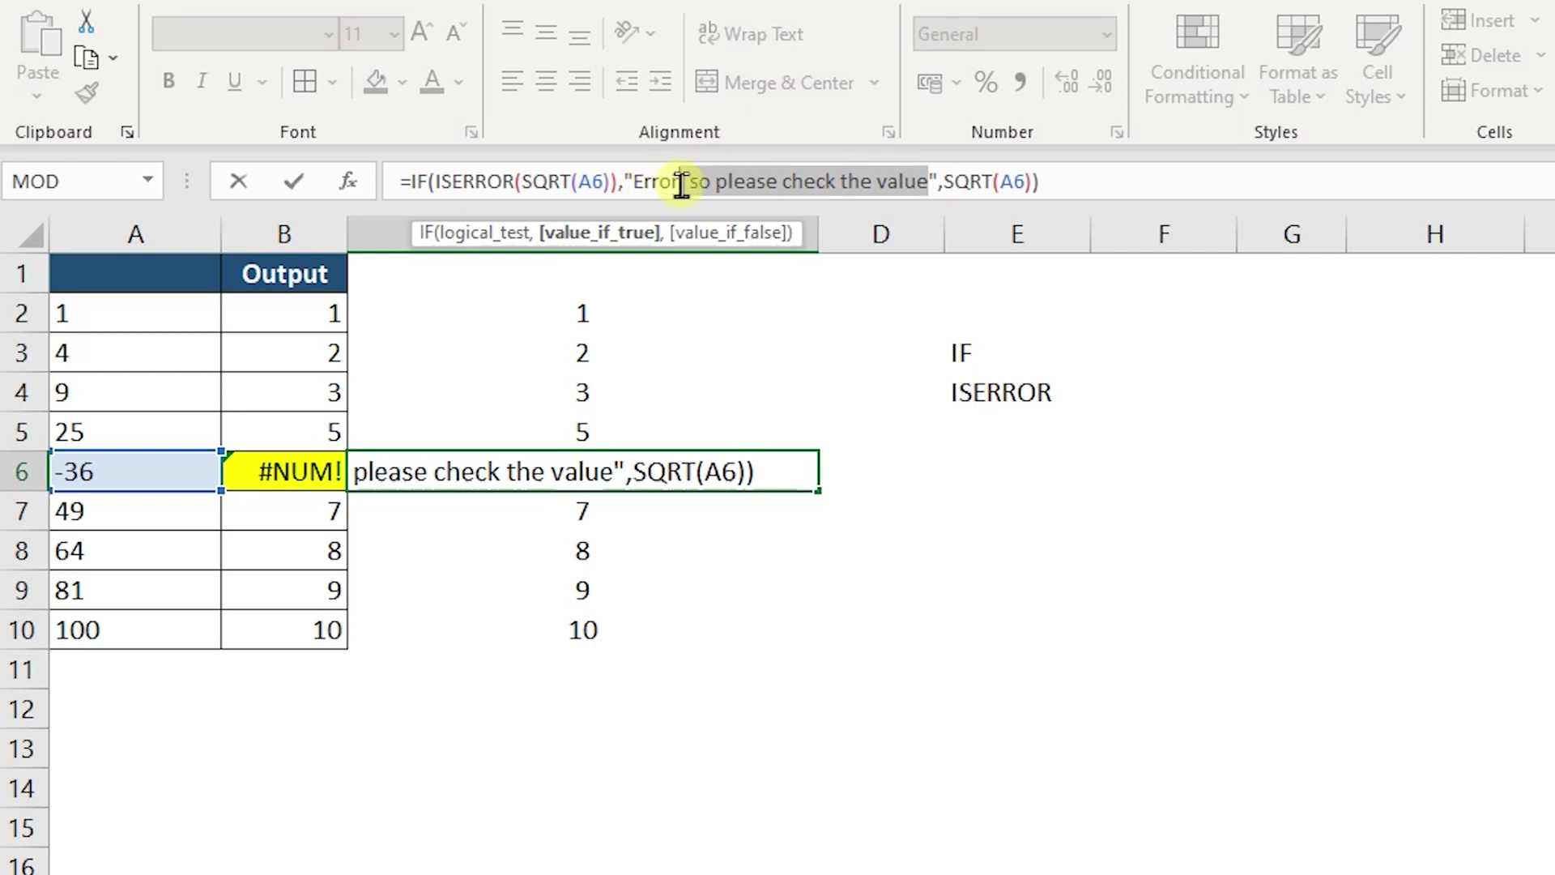
{"action": "key", "text": "BackSpace"}
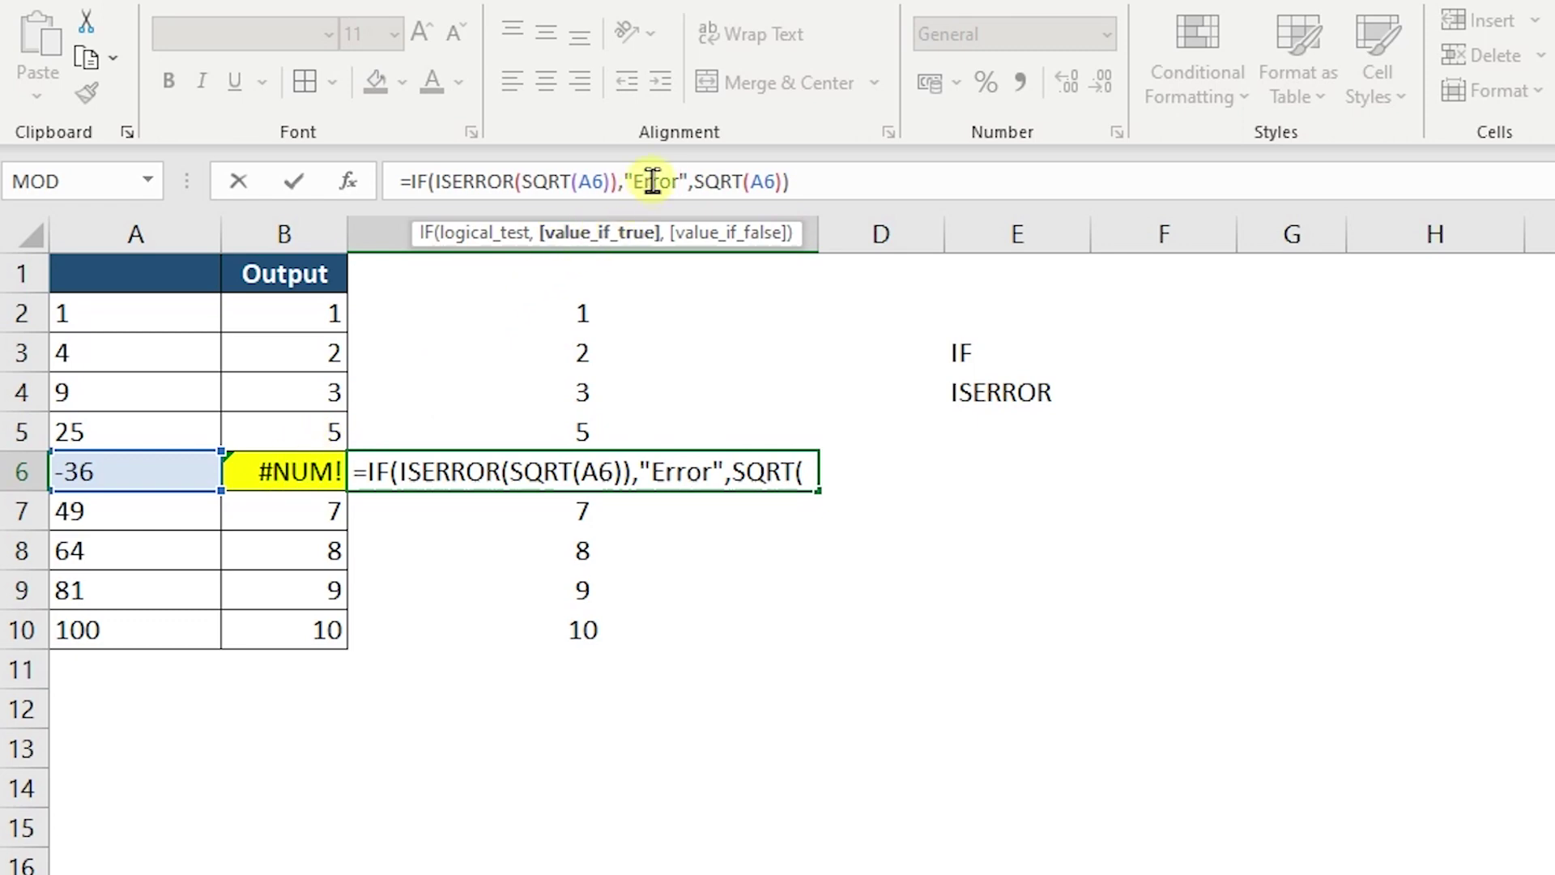
{"action": "key", "text": "Return"}
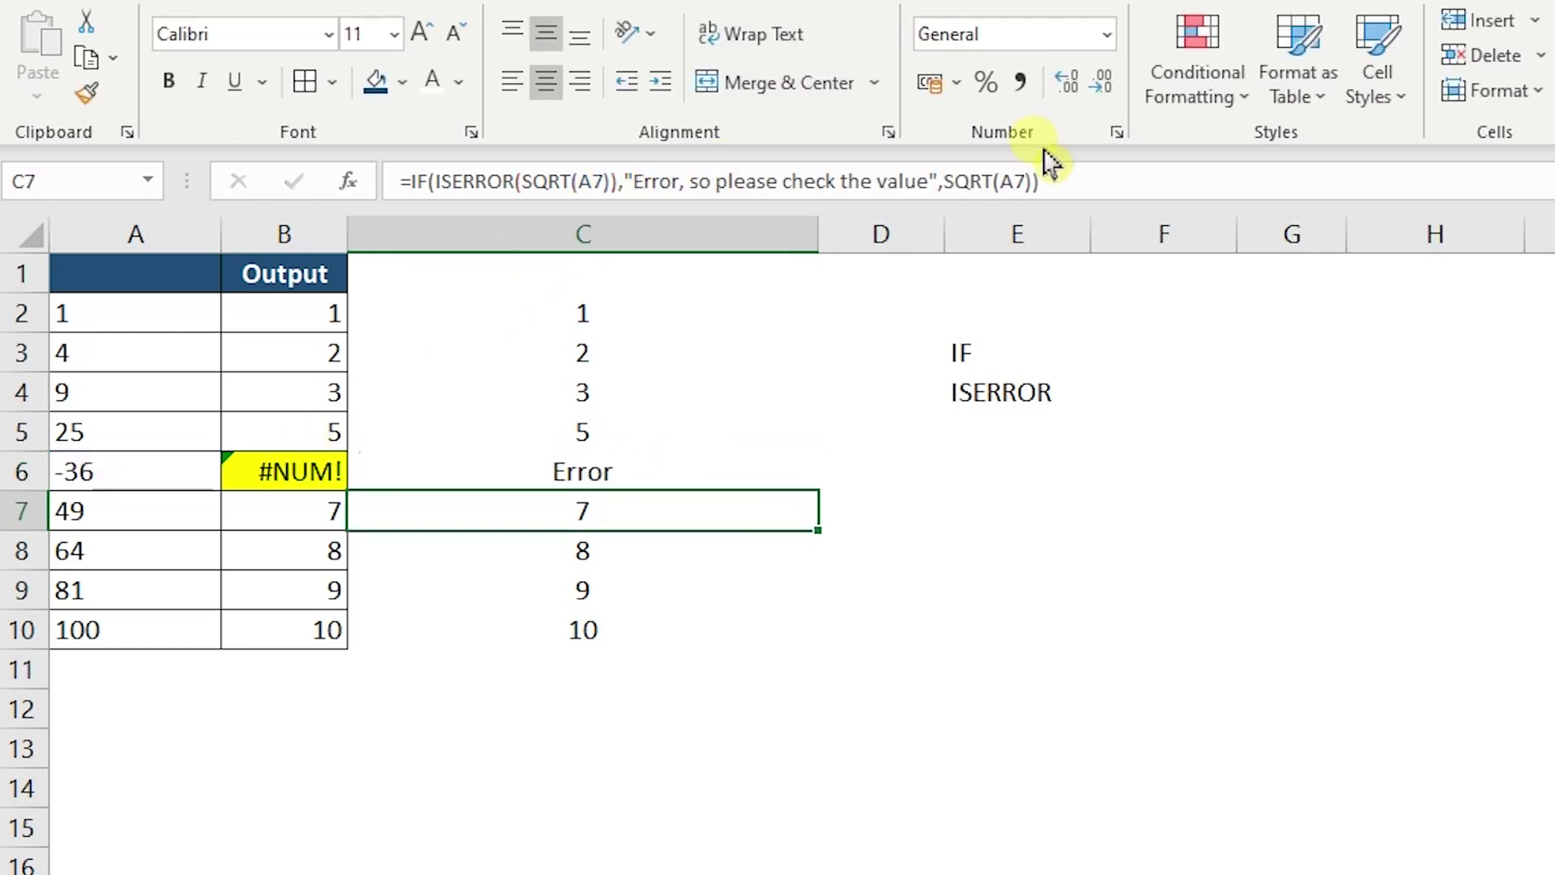